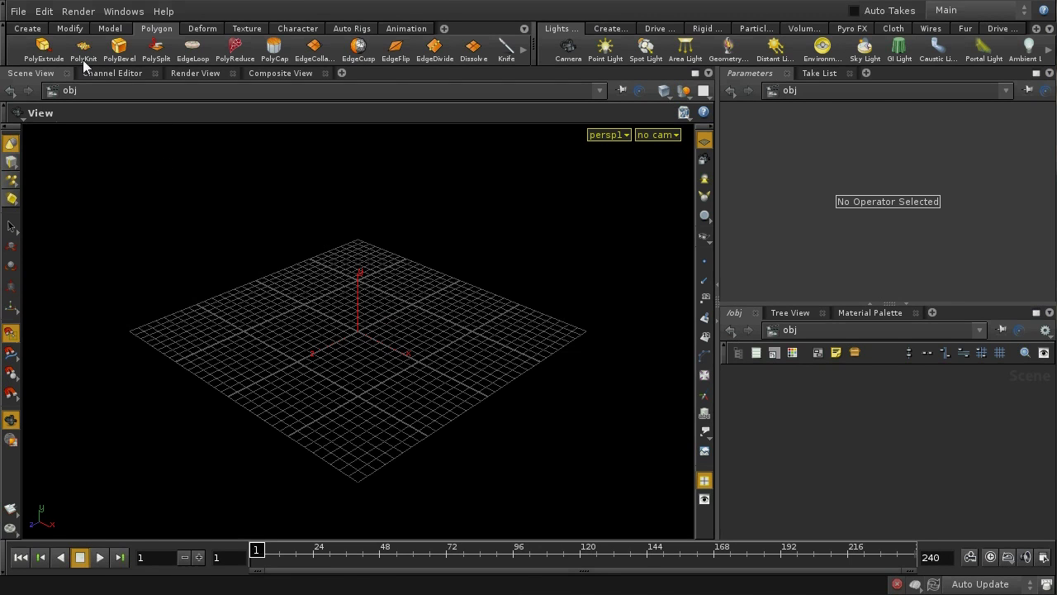
Create a circle object at the origin and center its node in the network view
{"action": "left_click", "coordinate": [29, 29]}
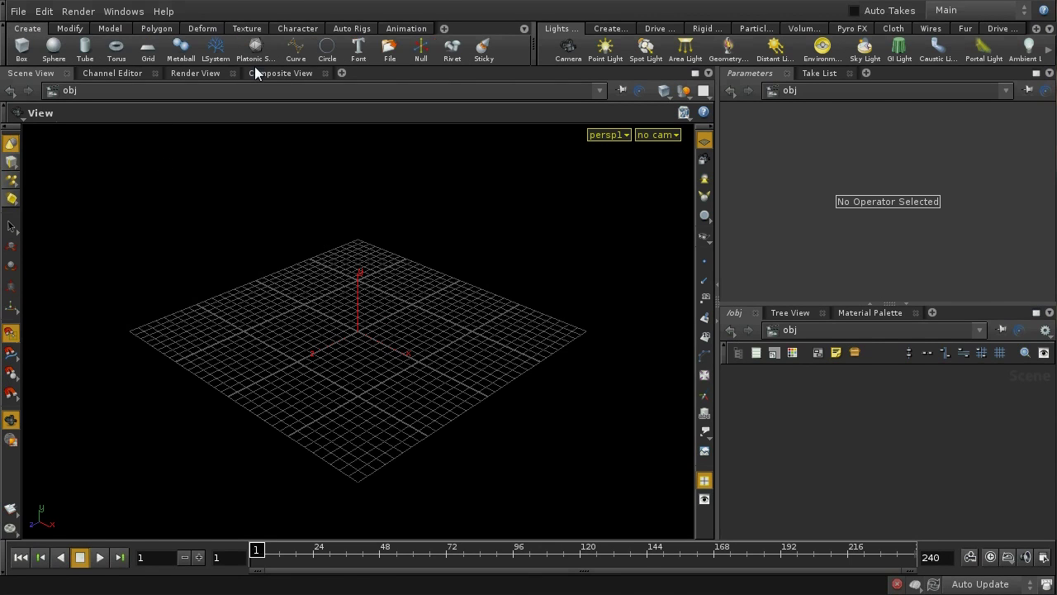
{"action": "left_click", "coordinate": [327, 47]}
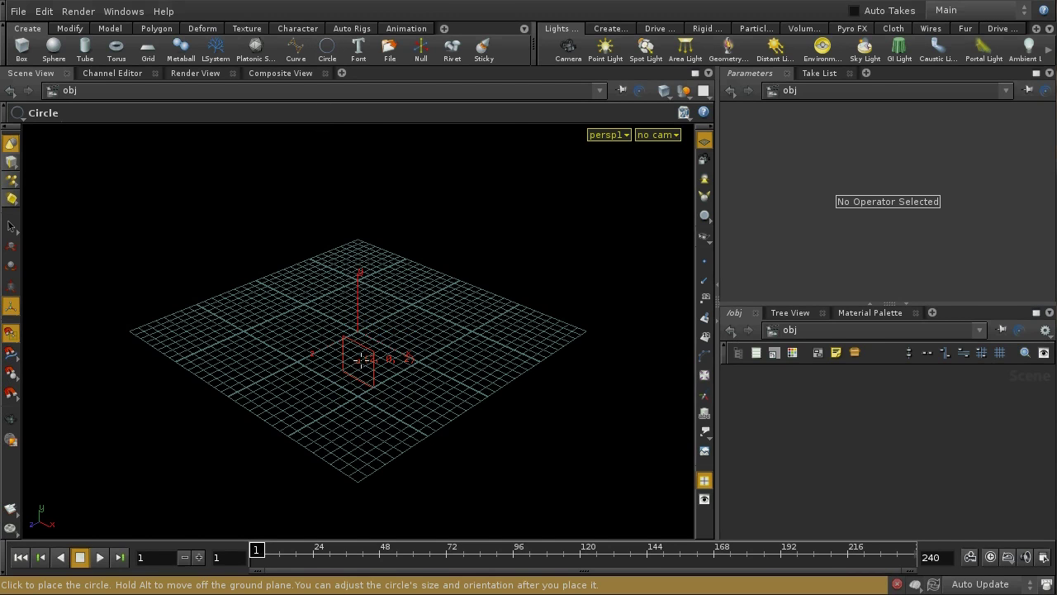
{"action": "left_click", "coordinate": [360, 358]}
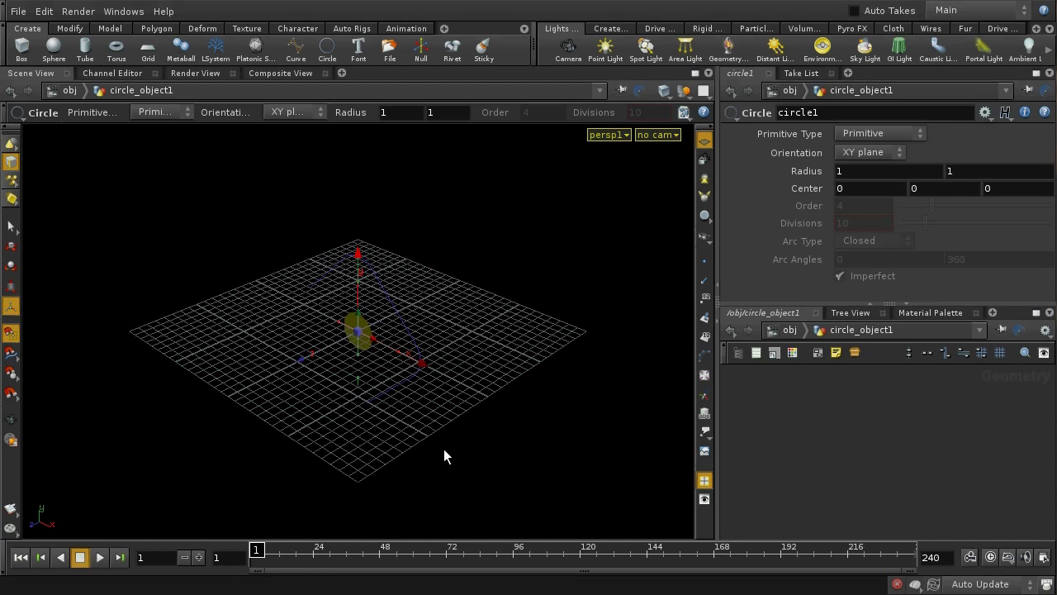
{"action": "right_click", "coordinate": [868, 411]}
{"action": "key", "text": "Escape"}
{"action": "middle_click_drag", "start_coordinate": [855, 439], "coordinate": [890, 487]}
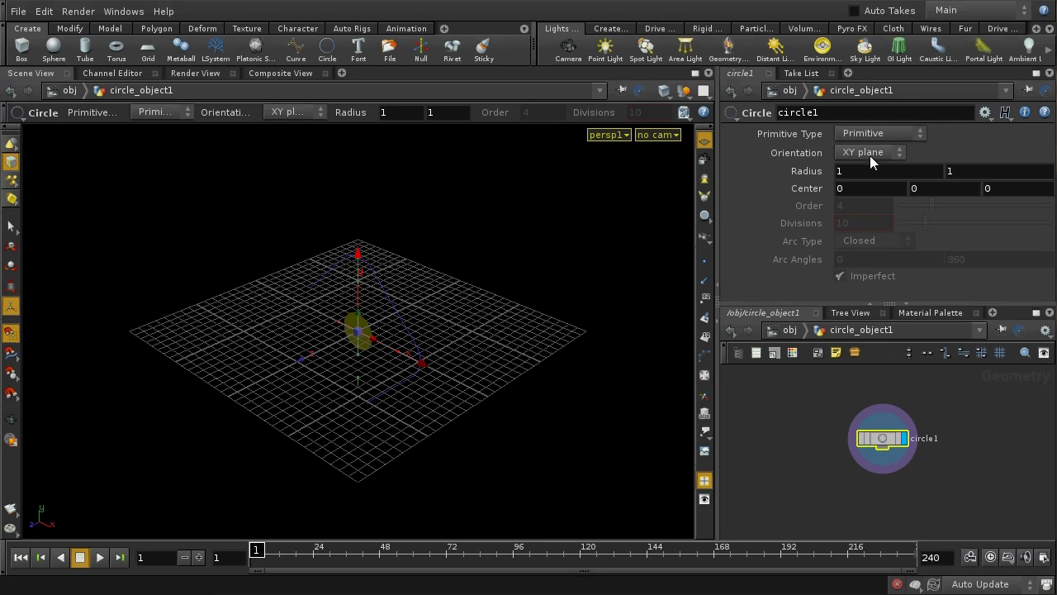
Set the circle's primitive type to Polygon with 20 divisions
{"action": "left_click", "coordinate": [875, 134]}
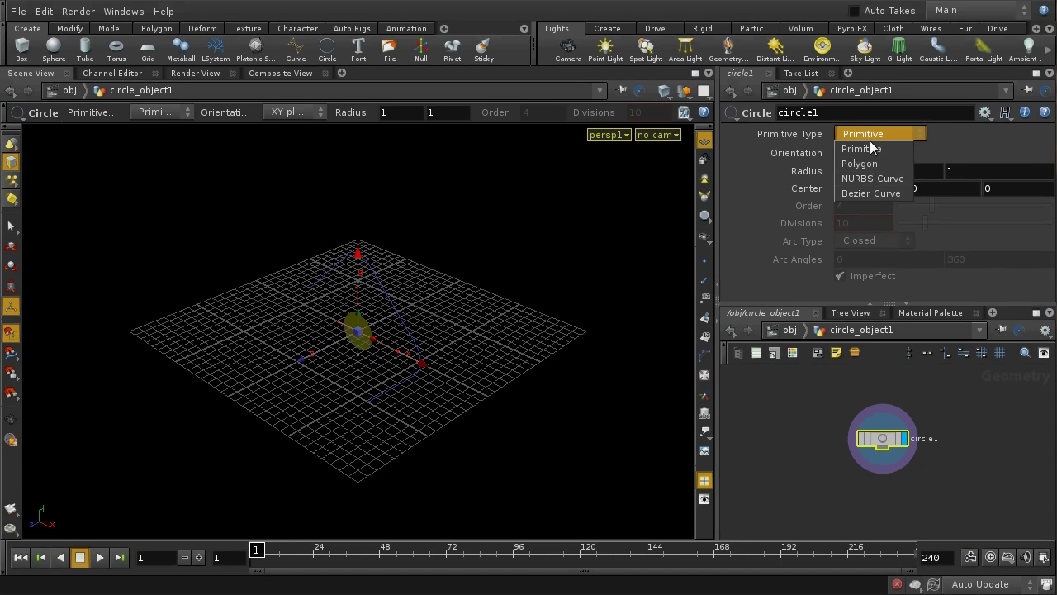
{"action": "left_click", "coordinate": [871, 163]}
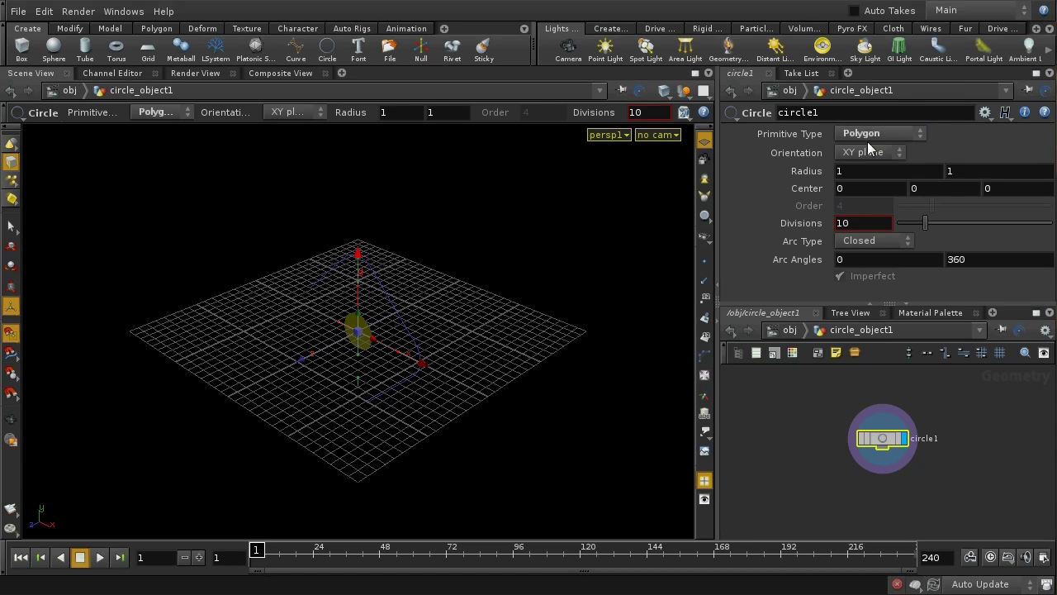
{"action": "left_click", "coordinate": [845, 227]}
{"action": "type", "text": "20"}
{"action": "key", "text": "Return"}
Set the circle's arc type to Open Arc and its end arc angle to 360 * 8
{"action": "left_click", "coordinate": [879, 241]}
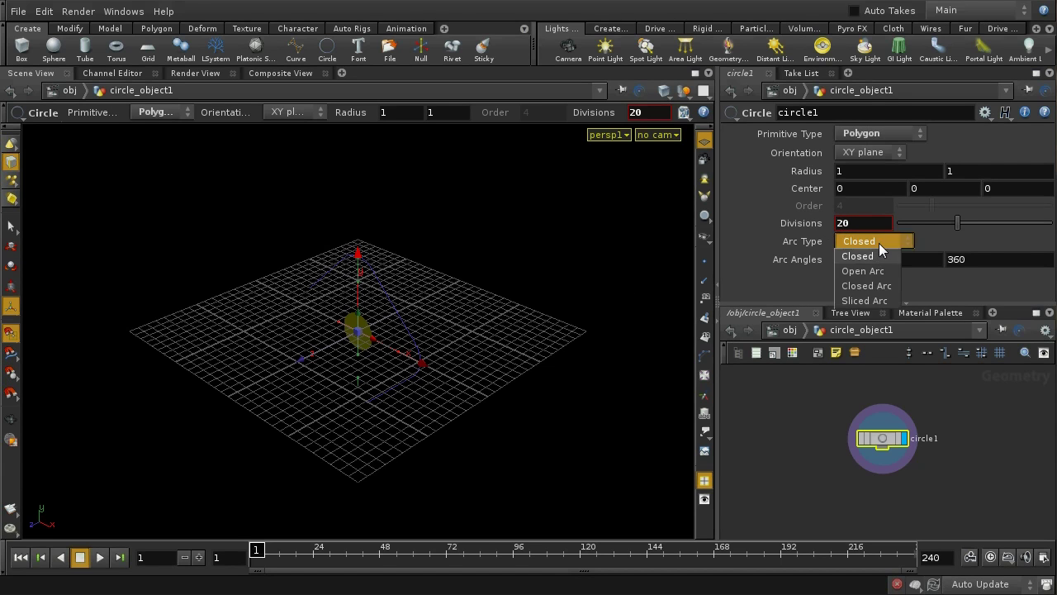
{"action": "left_click", "coordinate": [879, 270]}
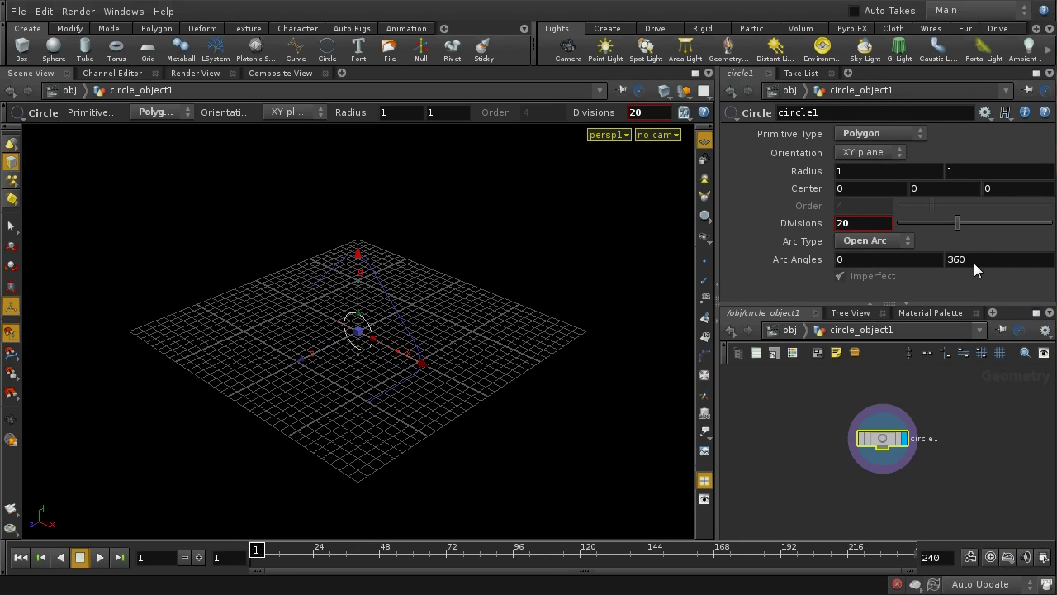
{"action": "type", "text": "* 8"}
{"action": "key", "text": "Return"}
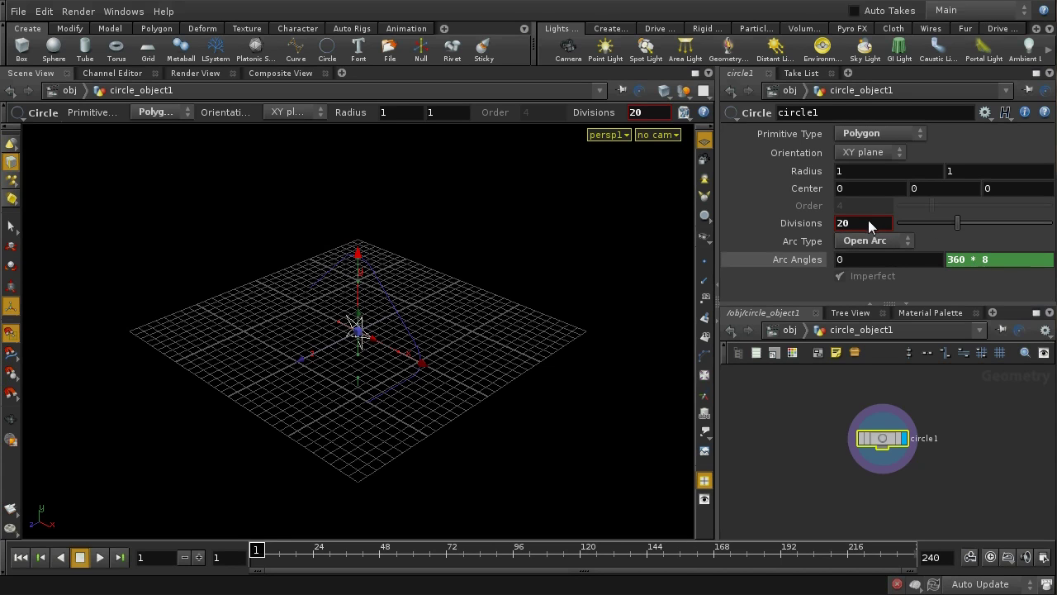
Set the circle's divisions to the expression 20 * 8
{"action": "left_click", "coordinate": [866, 223]}
{"action": "type", "text": "*"}
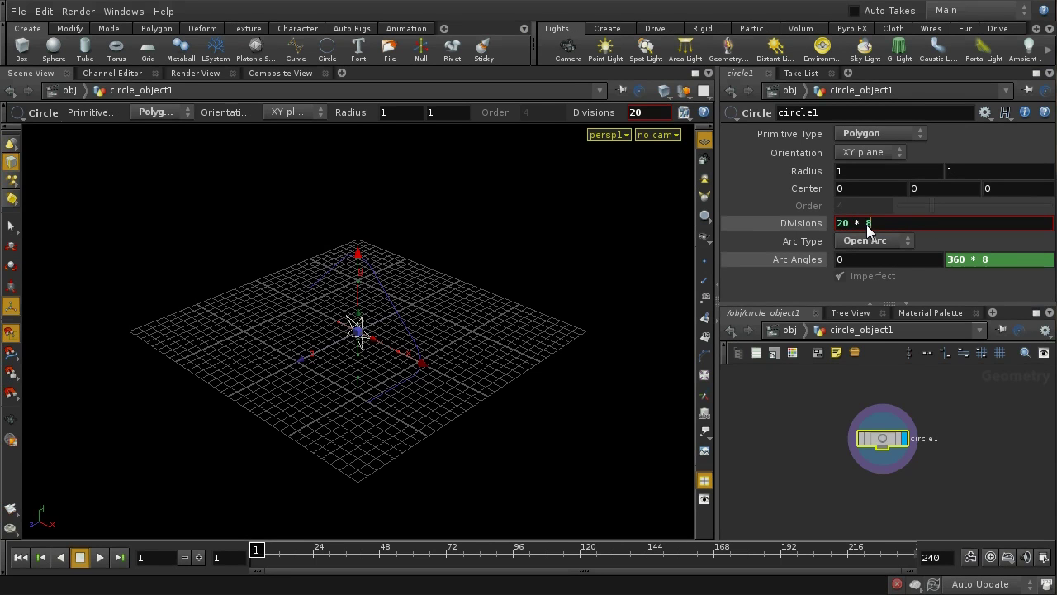
{"action": "key", "text": "Return"}
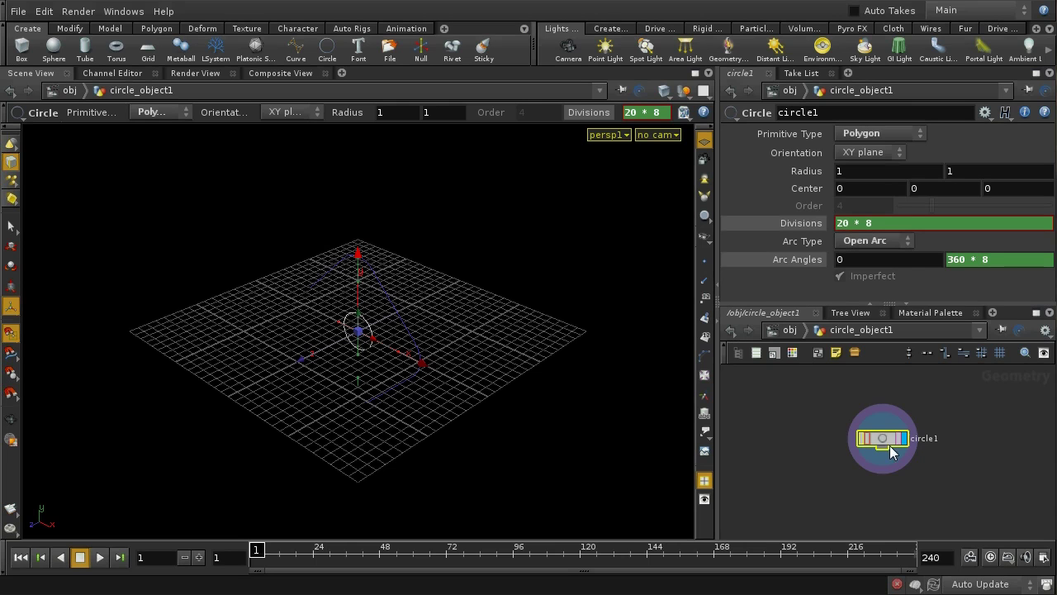
Append a Point node below circle1, wired to its output
{"action": "left_click_drag", "start_coordinate": [882, 451], "coordinate": [885, 421]}
{"action": "key", "text": "Tab"}
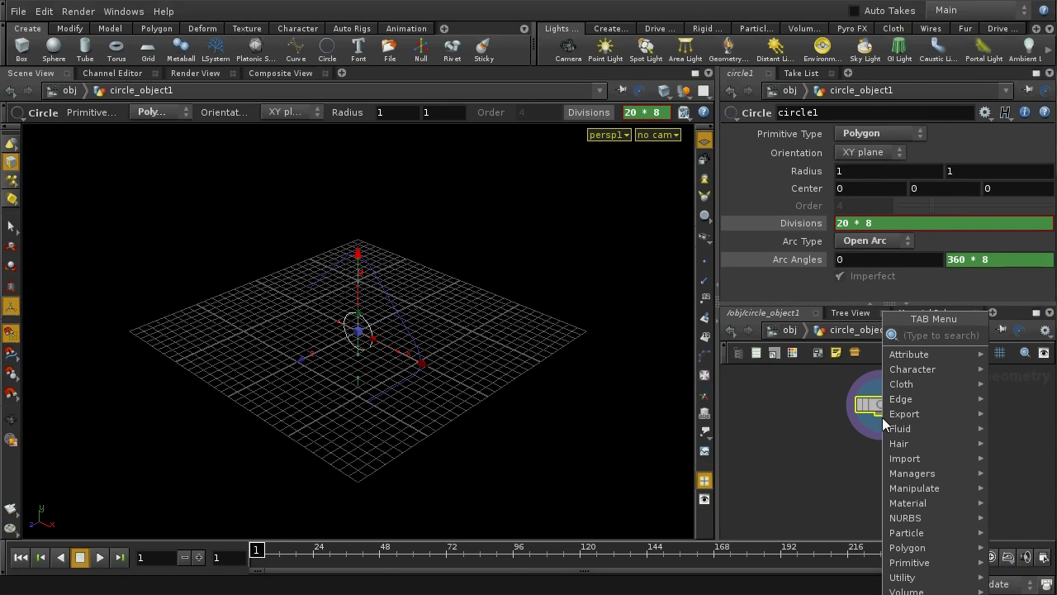
{"action": "type", "text": "Point"}
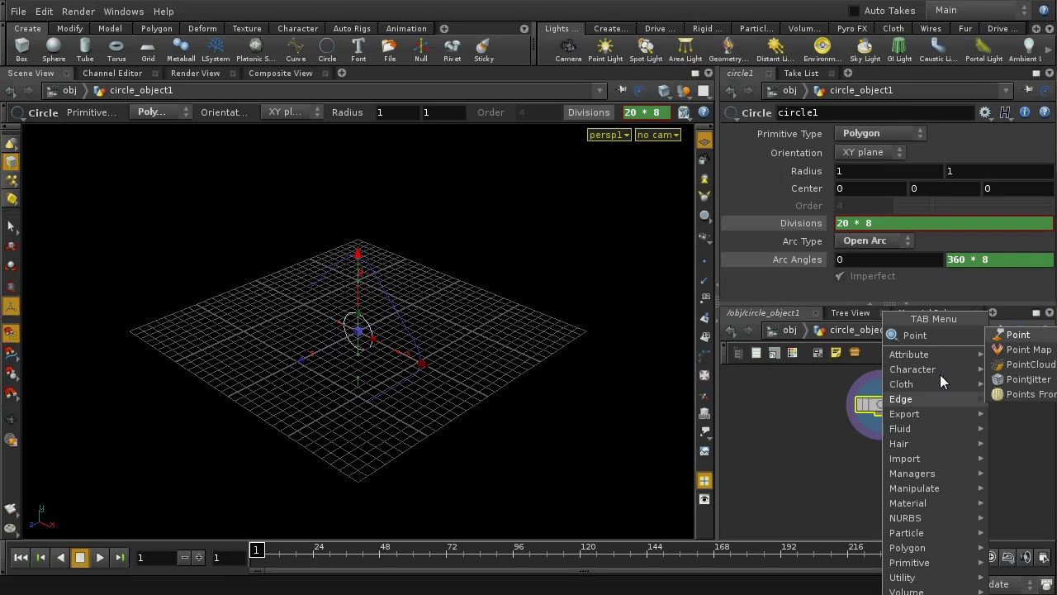
{"action": "left_click", "coordinate": [1018, 334]}
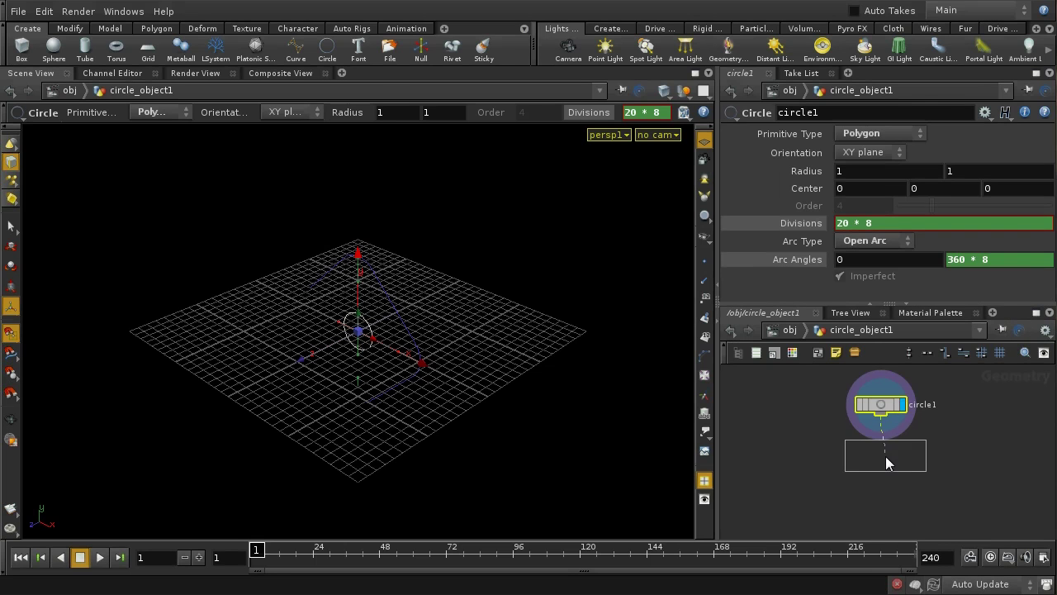
{"action": "left_click", "coordinate": [885, 456]}
{"action": "left_click_drag", "start_coordinate": [890, 461], "coordinate": [882, 462]}
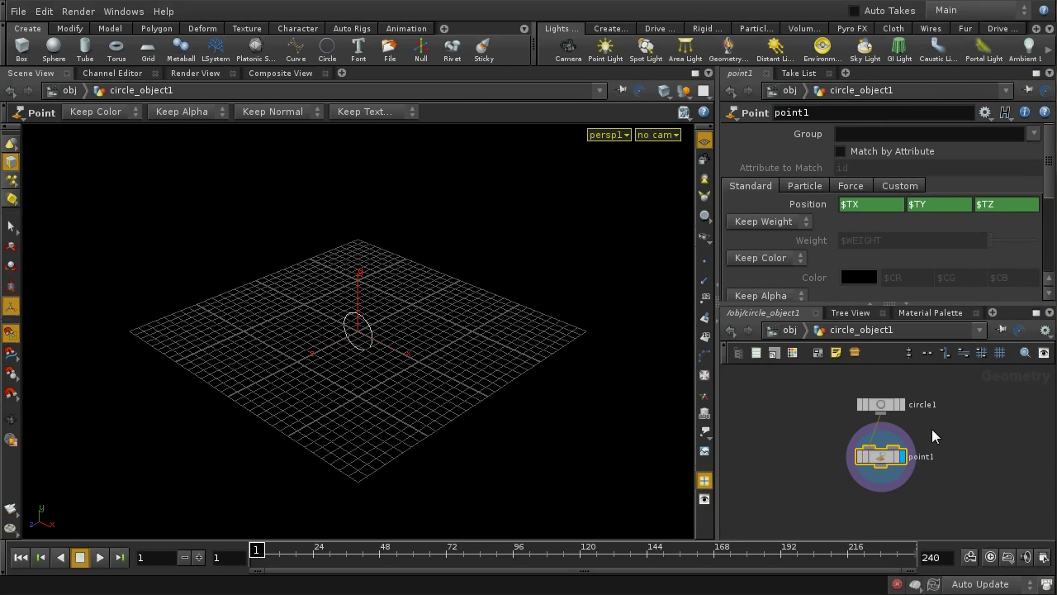
Set point1's Z position to an expression starting with $TZ + $PT and using the factor 0.1, to stretch the circle into a coil
{"action": "left_click", "coordinate": [996, 206]}
{"action": "type", "text": "0.1"}
{"action": "key", "text": "Return"}
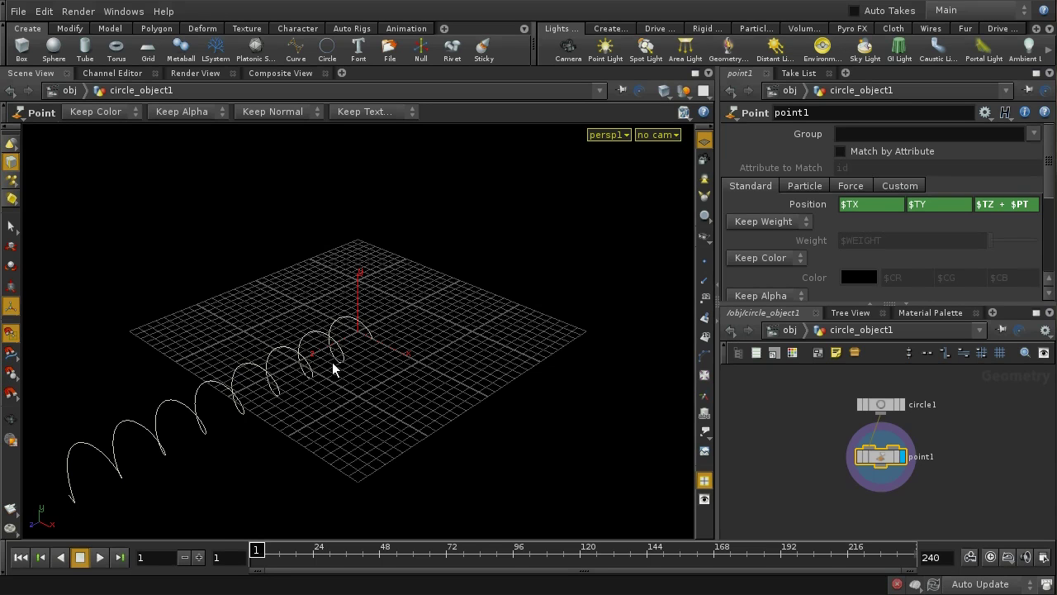
Reduce the factor in point1's Z position expression to shorten the coil's spacing
{"action": "left_click", "coordinate": [1026, 205]}
{"action": "key", "text": "Return"}
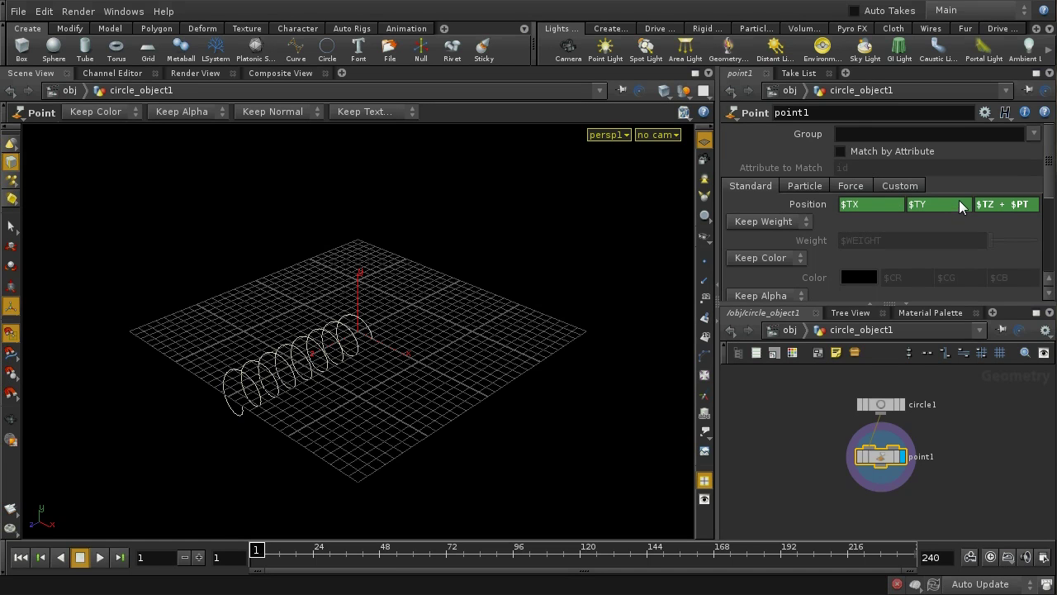
{"action": "key", "text": "Escape"}
{"action": "left_click_drag", "start_coordinate": [430, 385], "coordinate": [430, 420]}
{"action": "key", "text": "Return"}
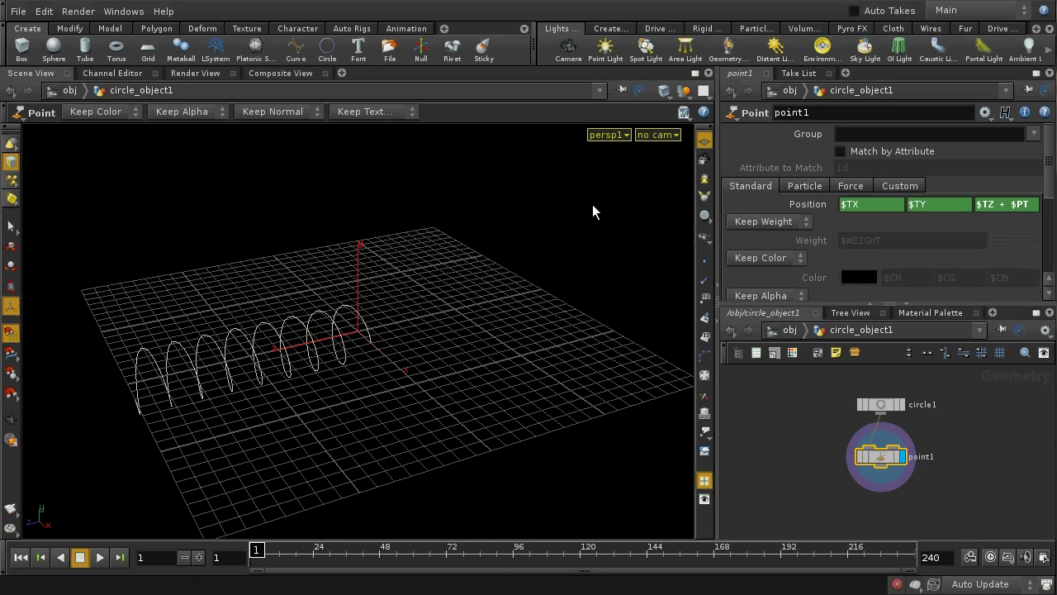
Check the tool creation options and examine the coil from the top and front views
{"action": "left_click", "coordinate": [683, 113]}
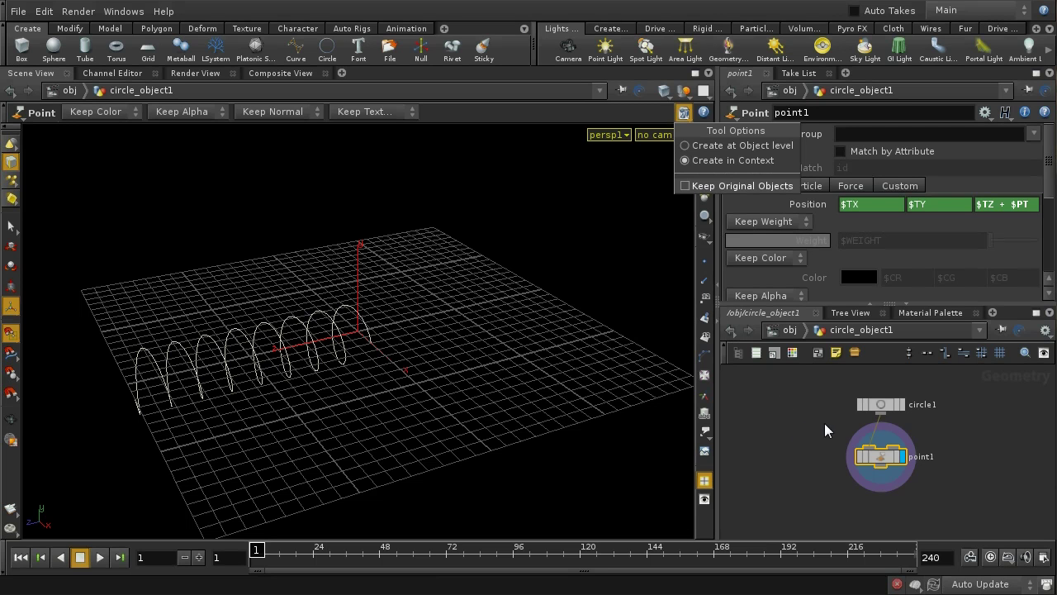
{"action": "left_click", "coordinate": [789, 422]}
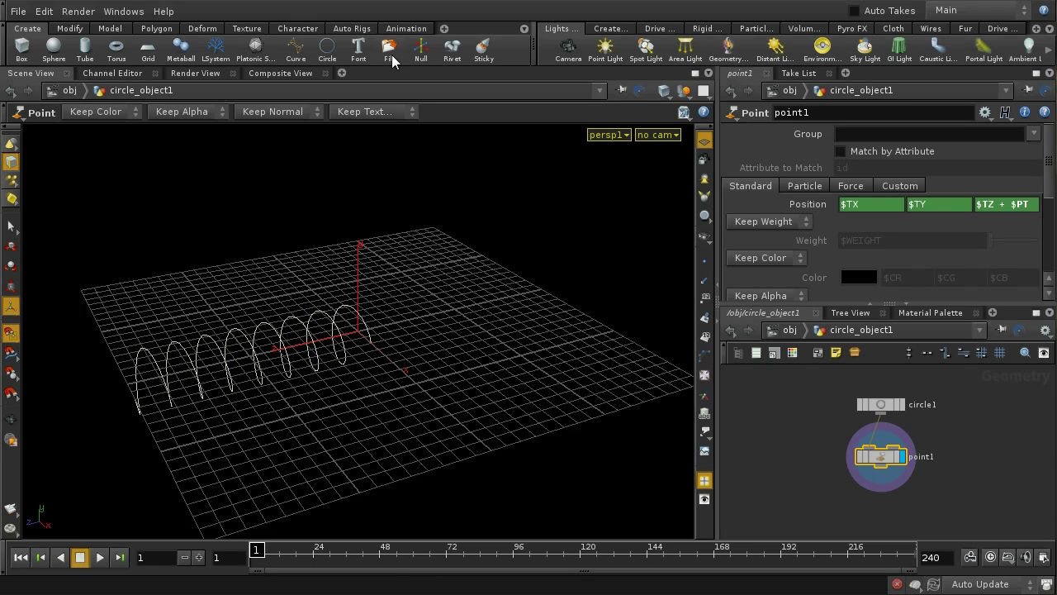
{"action": "key", "text": "Escape"}
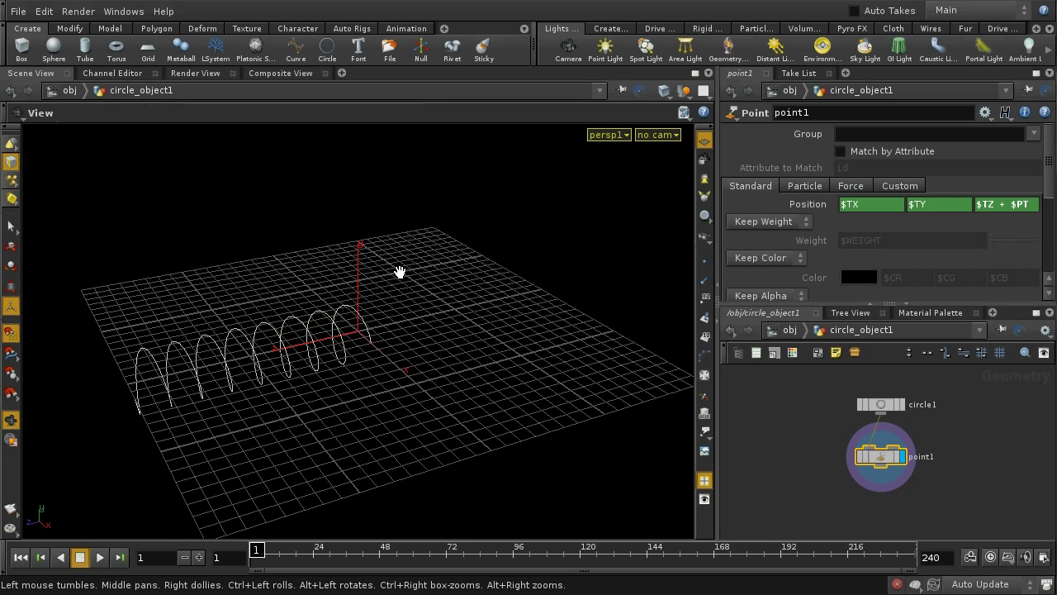
{"action": "key", "text": "space+2"}
{"action": "mouse_move", "coordinate": [478, 189]}
{"action": "right_mouse_down"}
{"action": "mouse_move", "coordinate": [472, 276]}
{"action": "mouse_move", "coordinate": [475, 176]}
{"action": "right_mouse_up"}
{"action": "middle_click_drag", "start_coordinate": [475, 176], "coordinate": [499, 376]}
{"action": "middle_click_drag", "start_coordinate": [493, 295], "coordinate": [529, 347]}
{"action": "key", "text": "Return"}
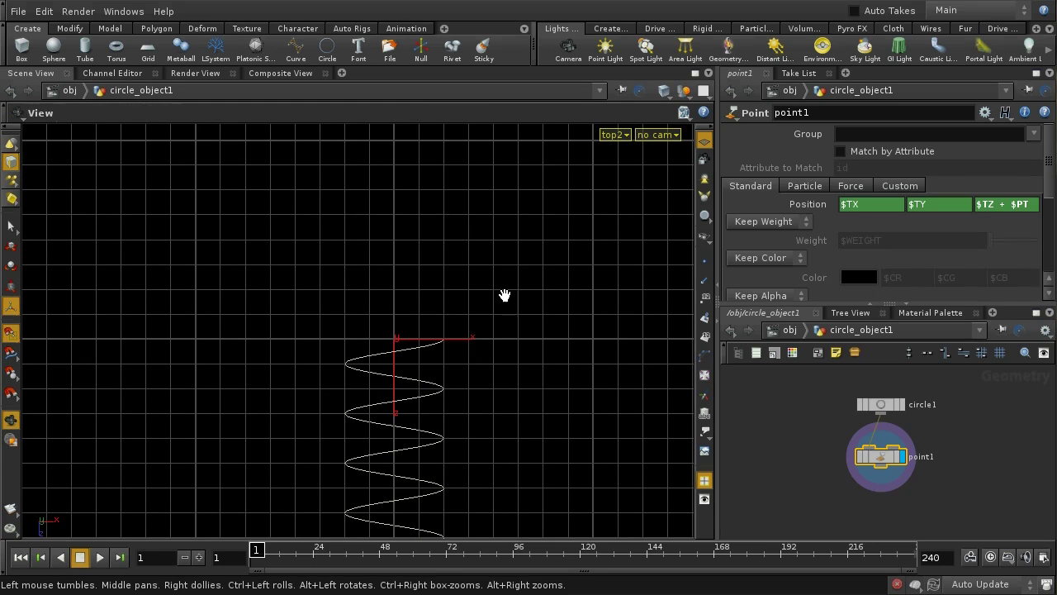
{"action": "key", "text": "space+3"}
{"action": "scroll", "coordinate": [479, 448], "scroll_direction": "down", "scroll_amount": 5}
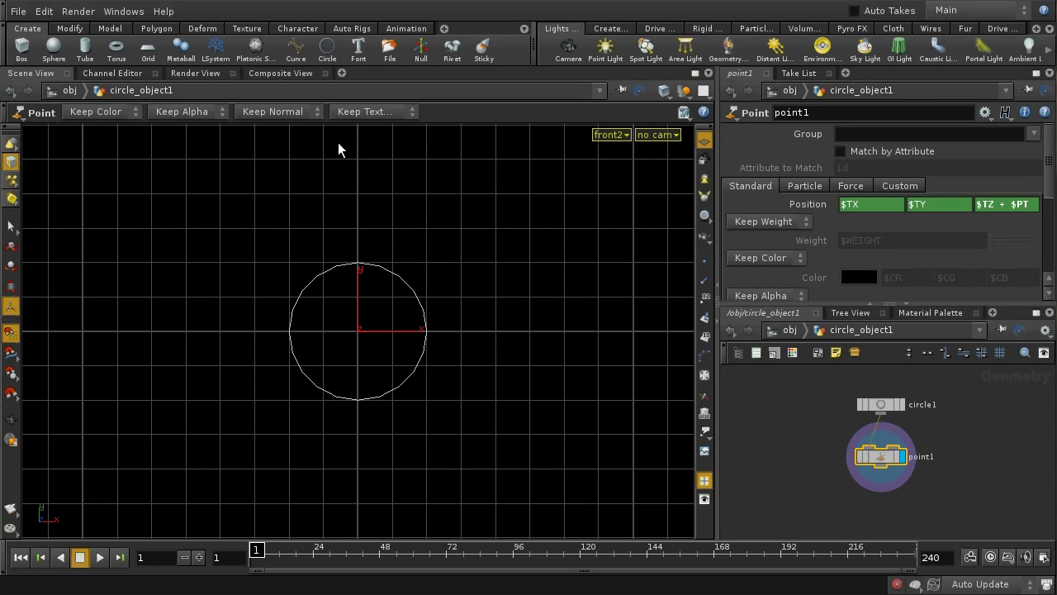
Draw an open polygon curve in the front view through (-1,-1,0), (-0.5,0,0), (0,0,0), (0.5,0,0) and (1,-1,0), with its node beside point1
{"action": "left_click", "coordinate": [297, 49]}
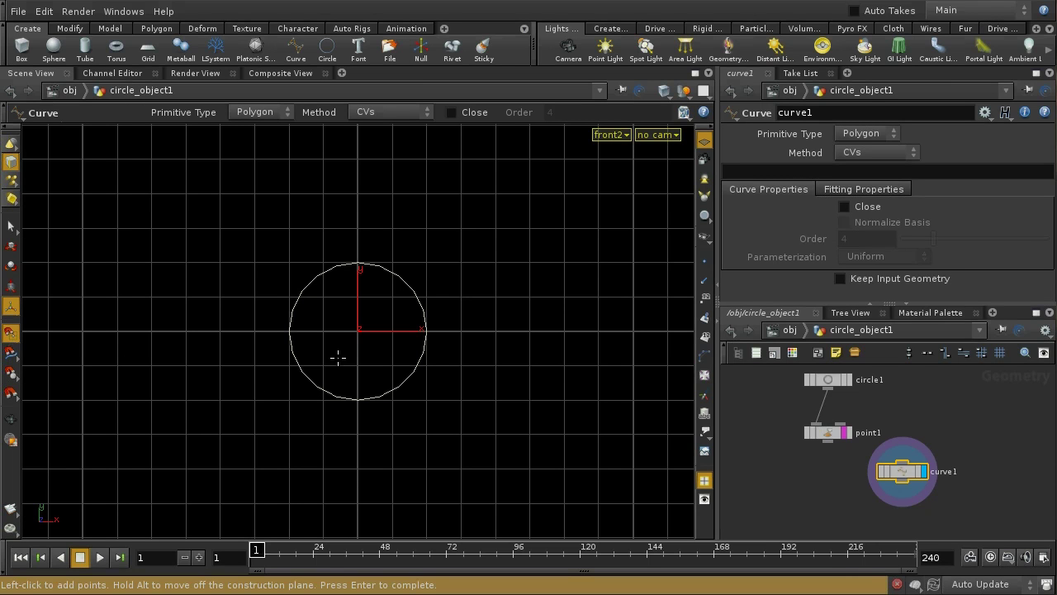
{"action": "left_click", "coordinate": [289, 401]}
{"action": "left_click", "coordinate": [323, 331]}
{"action": "left_click", "coordinate": [358, 330]}
{"action": "left_click", "coordinate": [392, 331]}
{"action": "left_click", "coordinate": [425, 400]}
{"action": "right_click", "coordinate": [425, 399]}
{"action": "left_click", "coordinate": [438, 423]}
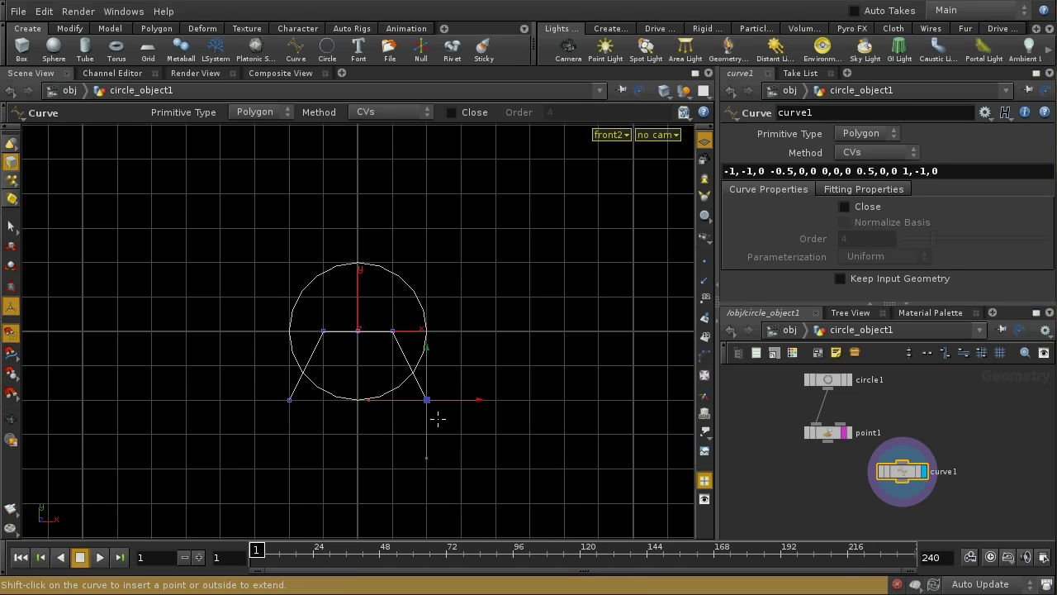
{"action": "left_click_drag", "start_coordinate": [815, 433], "coordinate": [755, 434]}
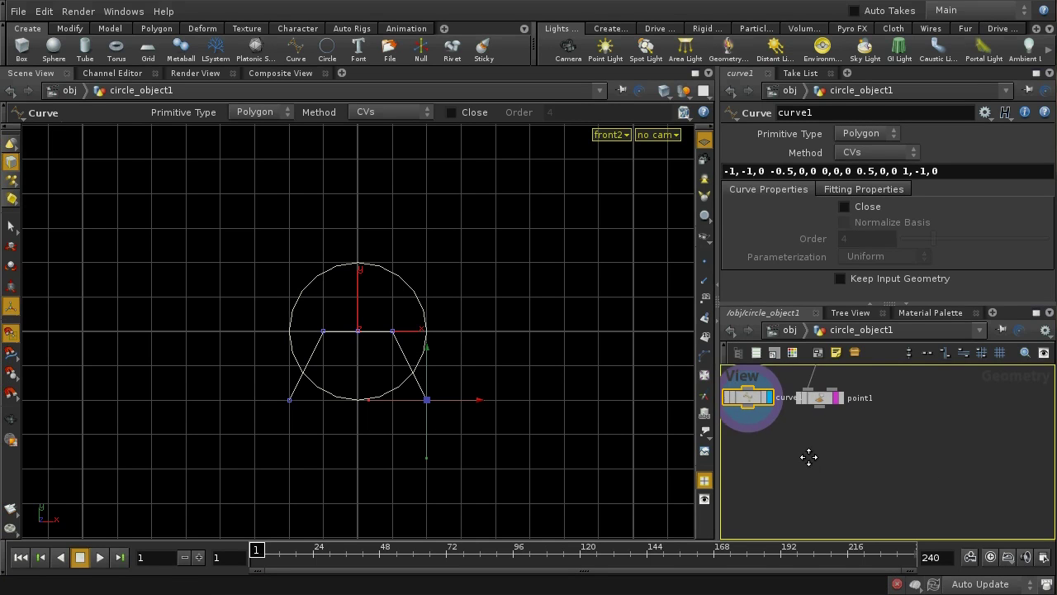
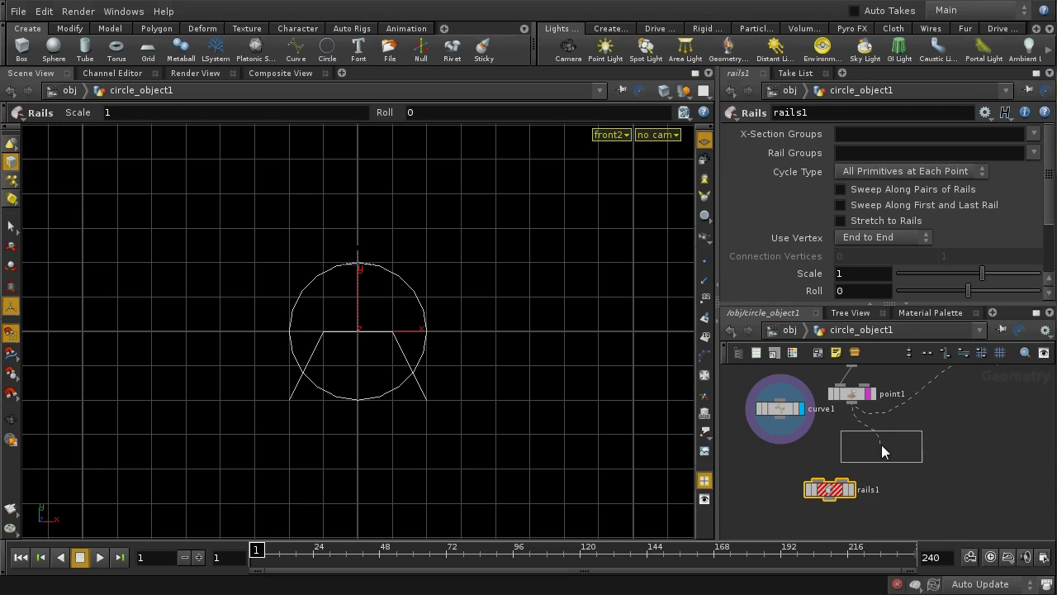
Add a Transform node fed by point1, and combine its output with point1's in a new displayed Merge node
{"action": "left_click", "coordinate": [867, 434]}
{"action": "left_click_drag", "start_coordinate": [863, 435], "coordinate": [920, 441]}
{"action": "key", "text": "Tab"}
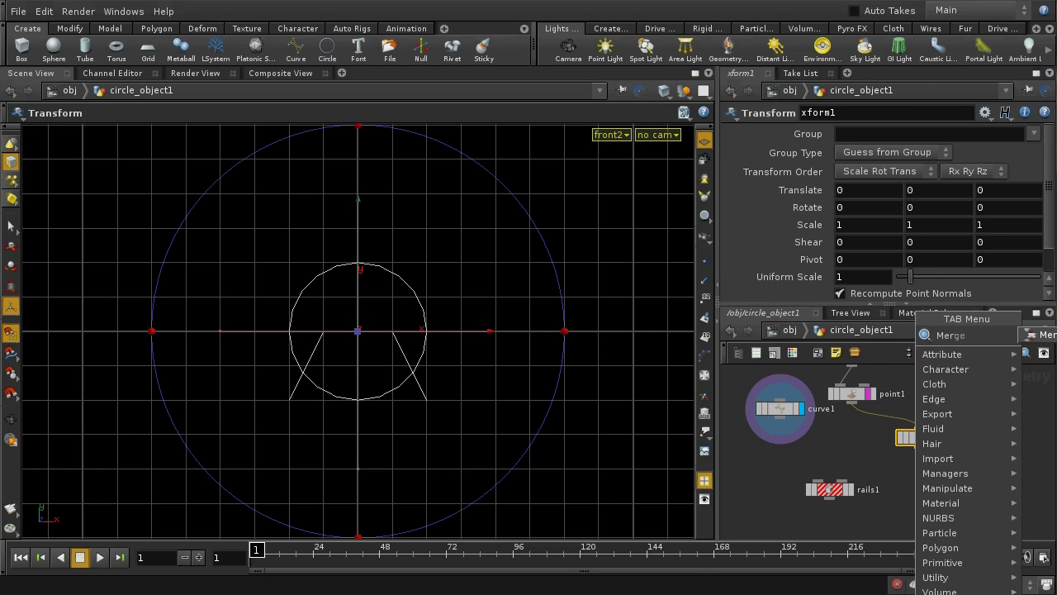
{"action": "left_click", "coordinate": [1005, 381]}
{"action": "left_click", "coordinate": [895, 475]}
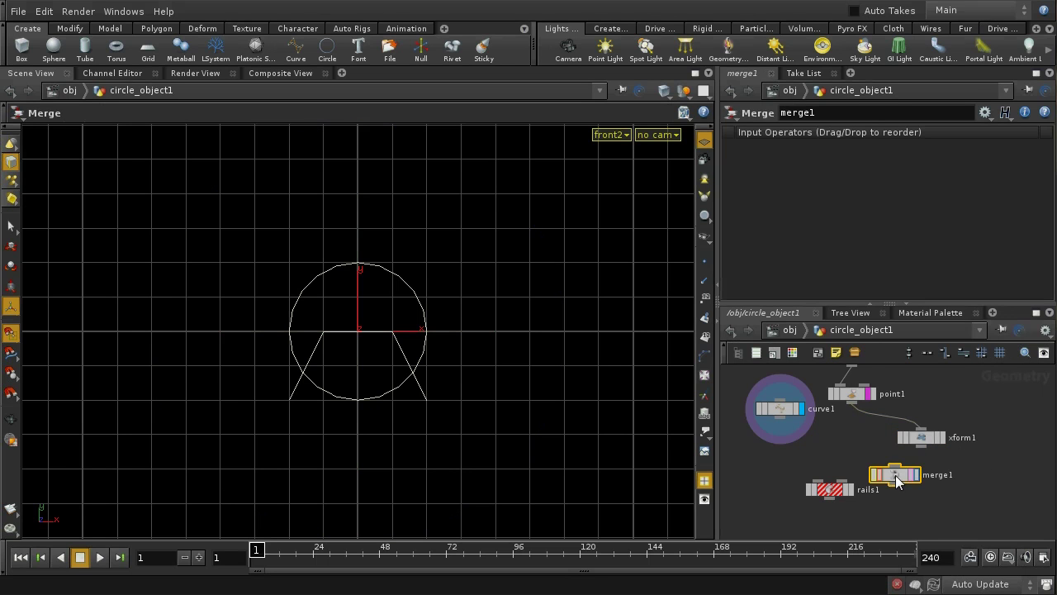
{"action": "left_click_drag", "start_coordinate": [921, 456], "coordinate": [897, 477]}
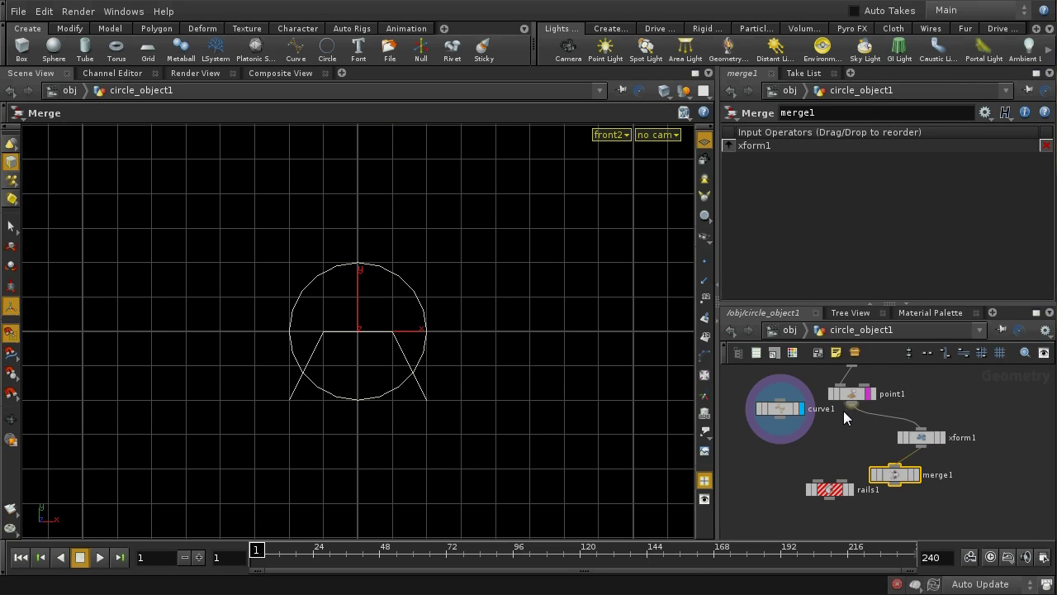
{"action": "left_click_drag", "start_coordinate": [852, 407], "coordinate": [946, 430]}
{"action": "left_click", "coordinate": [917, 475]}
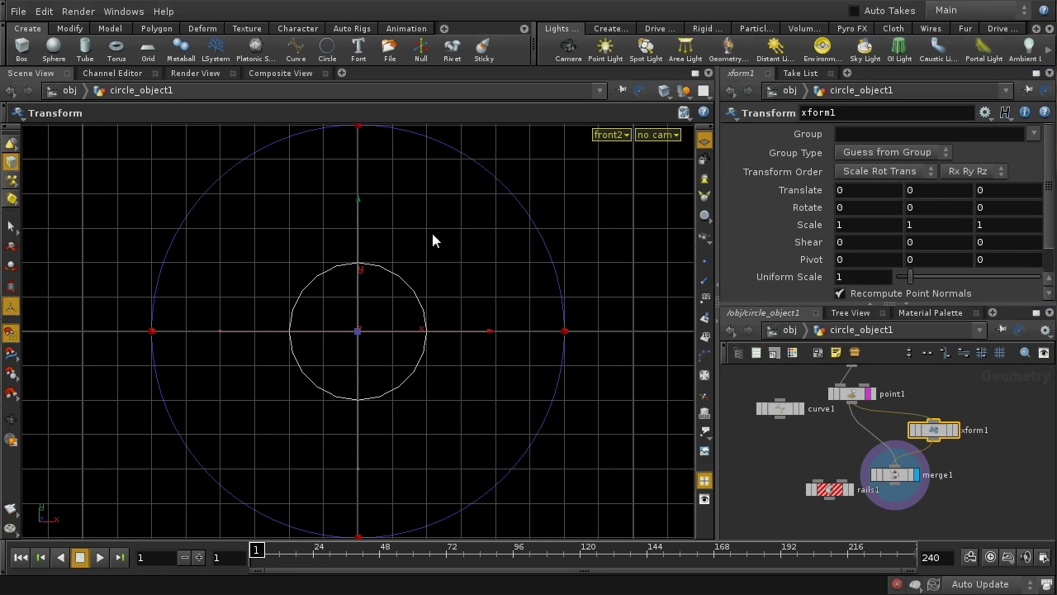
Set xform1's Z translation to 0.4 in the perspective view to offset the second coil
{"action": "key", "text": "space+1"}
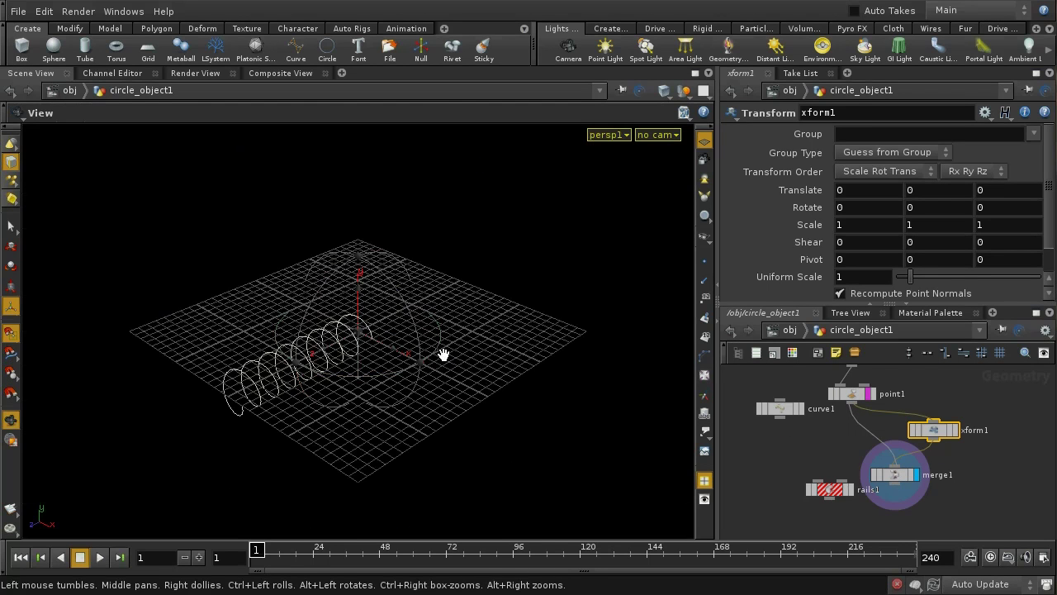
{"action": "scroll", "coordinate": [430, 181], "scroll_direction": "up", "scroll_amount": 2}
{"action": "scroll", "coordinate": [436, 206], "scroll_direction": "up", "scroll_amount": 5}
{"action": "left_click_drag", "start_coordinate": [443, 330], "coordinate": [463, 372]}
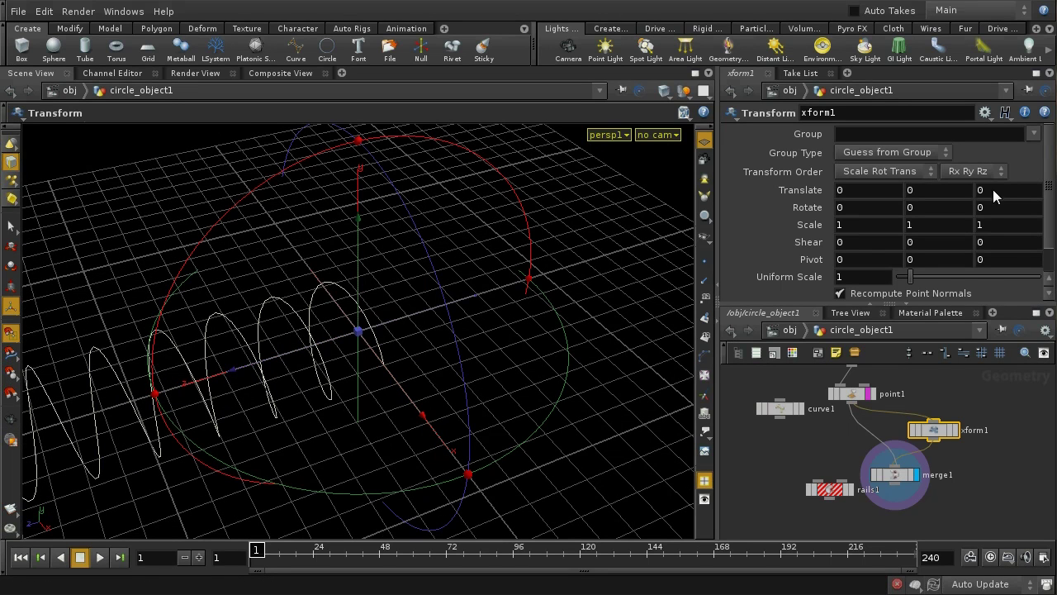
{"action": "middle_click_drag", "start_coordinate": [993, 189], "coordinate": [1041, 206]}
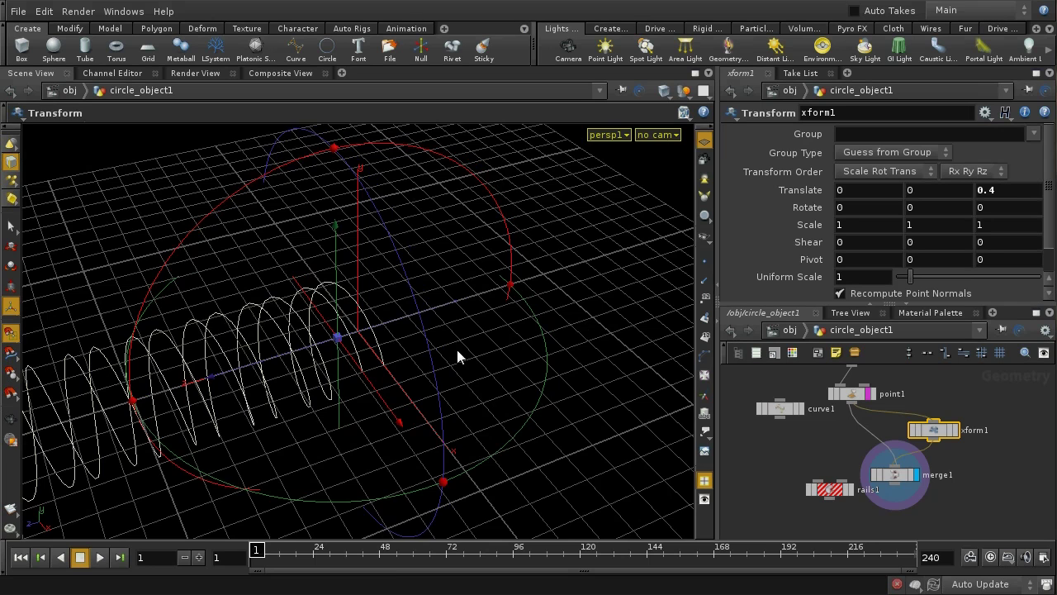
{"action": "key", "text": "space"}
{"action": "left_click_drag", "start_coordinate": [456, 346], "coordinate": [486, 314]}
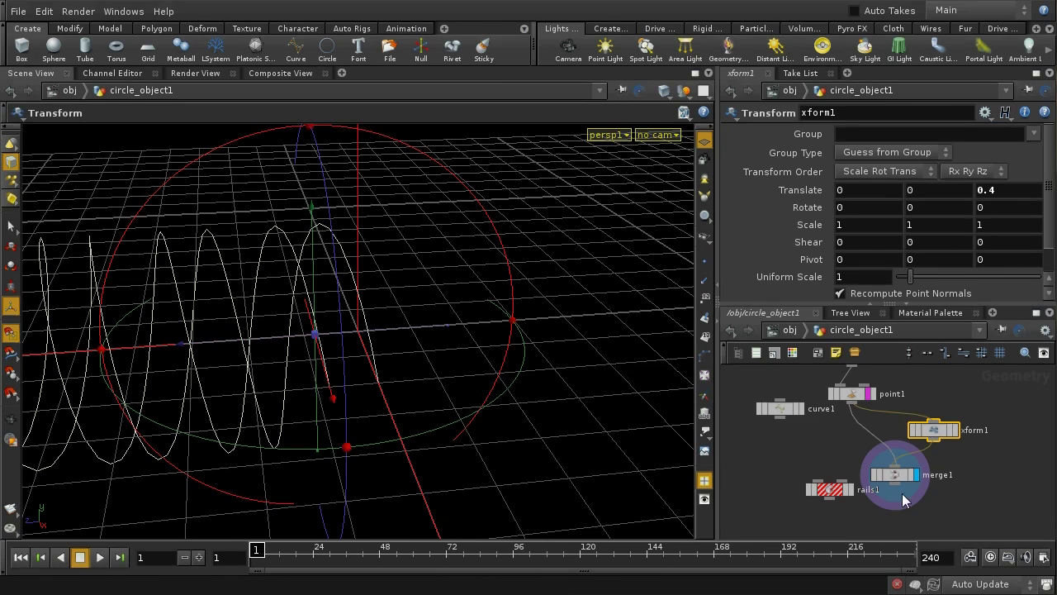
Connect curve1 to rails1's first input and merge1 to its second input, then select and display rails1
{"action": "mouse_move", "coordinate": [849, 491]}
{"action": "left_mouse_down"}
{"action": "mouse_move", "coordinate": [850, 518]}
{"action": "mouse_move", "coordinate": [850, 461]}
{"action": "mouse_move", "coordinate": [864, 486]}
{"action": "left_mouse_up"}
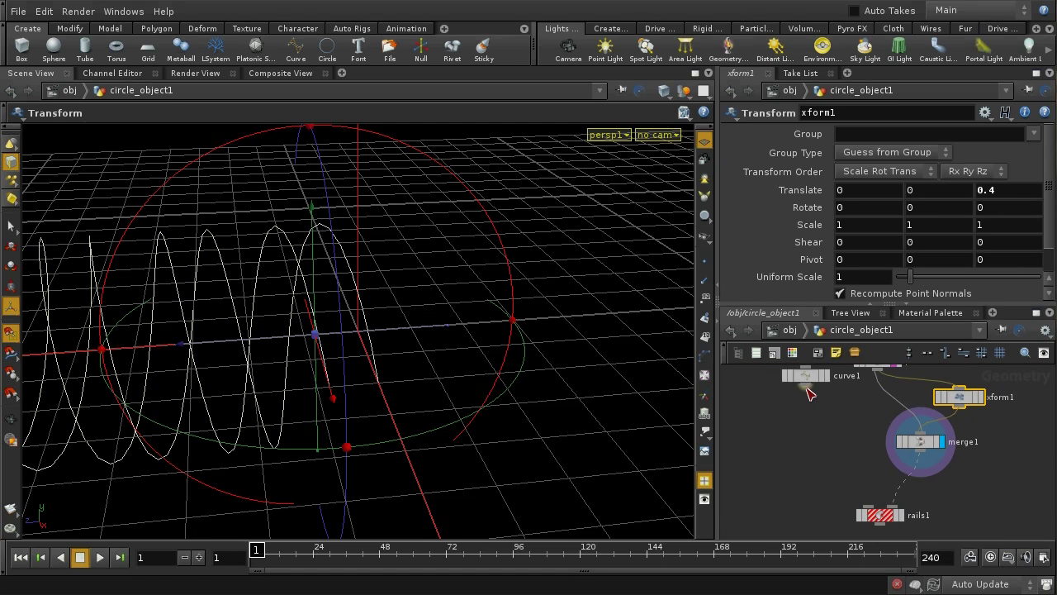
{"action": "left_click_drag", "start_coordinate": [806, 384], "coordinate": [867, 507]}
{"action": "left_click", "coordinate": [899, 517]}
{"action": "left_click", "coordinate": [880, 516]}
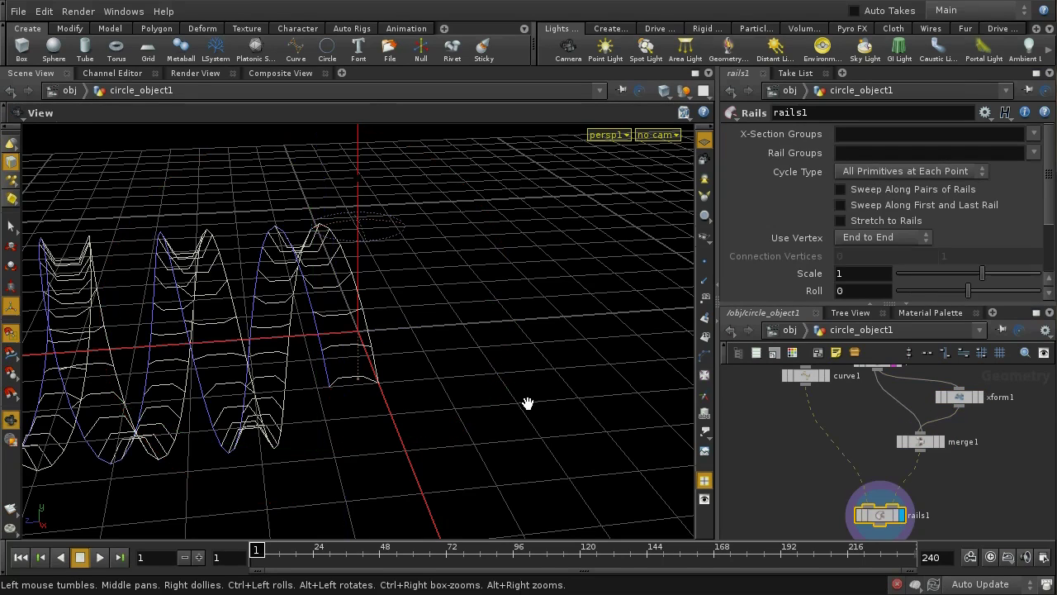
{"action": "mouse_move", "coordinate": [528, 403]}
{"action": "left_mouse_down"}
{"action": "mouse_move", "coordinate": [484, 314]}
{"action": "mouse_move", "coordinate": [476, 267]}
{"action": "mouse_move", "coordinate": [511, 378]}
{"action": "mouse_move", "coordinate": [488, 394]}
{"action": "mouse_move", "coordinate": [394, 361]}
{"action": "mouse_move", "coordinate": [366, 325]}
{"action": "mouse_move", "coordinate": [458, 418]}
{"action": "mouse_move", "coordinate": [545, 404]}
{"action": "mouse_move", "coordinate": [540, 368]}
{"action": "mouse_move", "coordinate": [506, 387]}
{"action": "mouse_move", "coordinate": [424, 396]}
{"action": "mouse_move", "coordinate": [385, 385]}
{"action": "mouse_move", "coordinate": [421, 424]}
{"action": "mouse_move", "coordinate": [465, 433]}
{"action": "mouse_move", "coordinate": [503, 418]}
{"action": "mouse_move", "coordinate": [479, 377]}
{"action": "mouse_move", "coordinate": [288, 335]}
{"action": "left_mouse_up"}
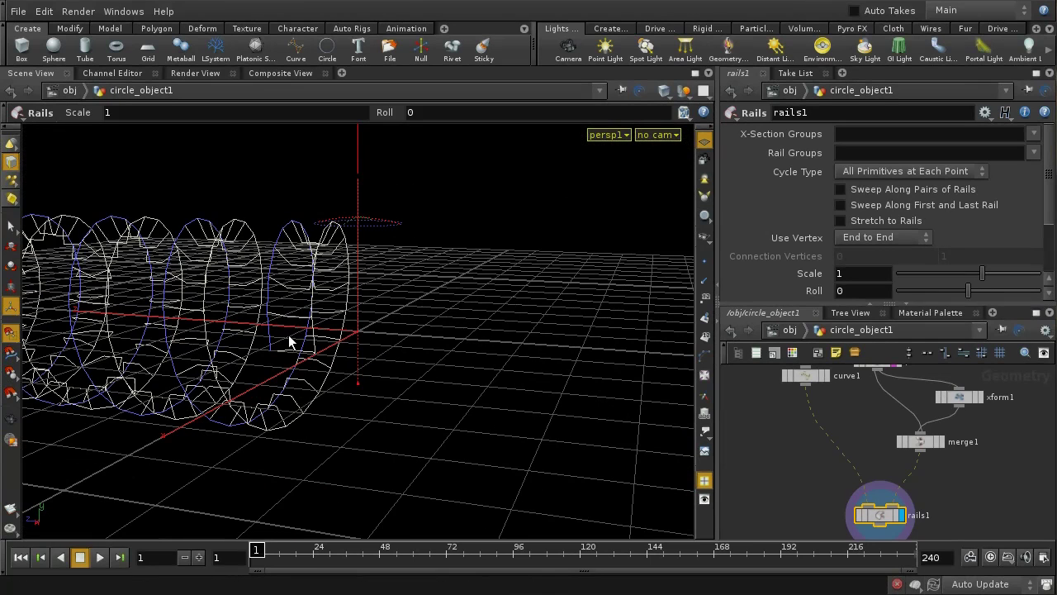
Set rails1's Roll to 180 to flip the swept profile around the coils
{"action": "middle_click_drag", "start_coordinate": [865, 291], "coordinate": [1002, 249]}
{"action": "key", "text": "Escape"}
{"action": "left_click_drag", "start_coordinate": [442, 353], "coordinate": [472, 371]}
{"action": "key", "text": "Return"}
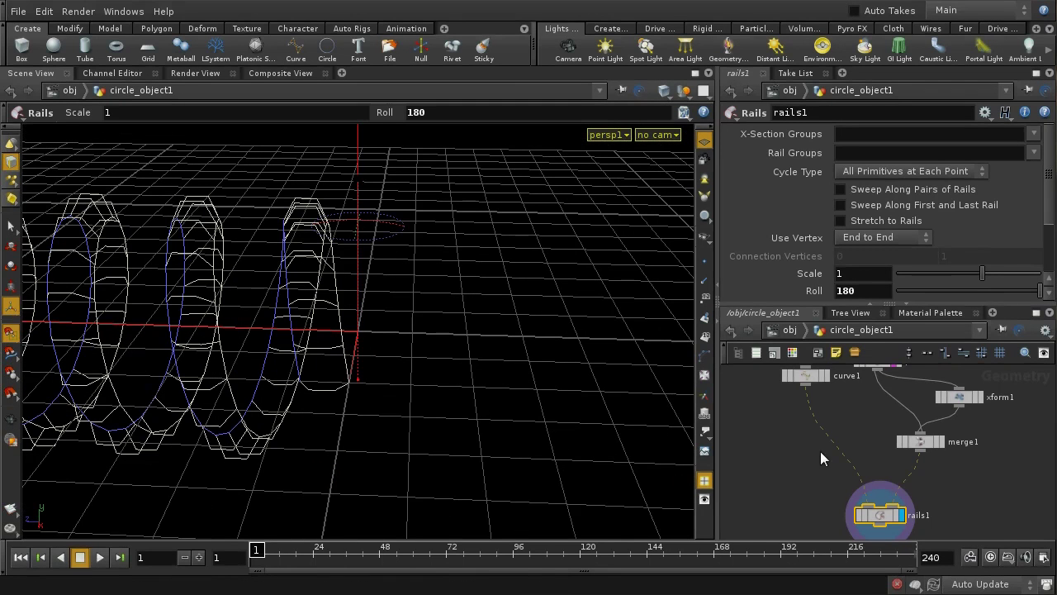
{"action": "key", "text": "f"}
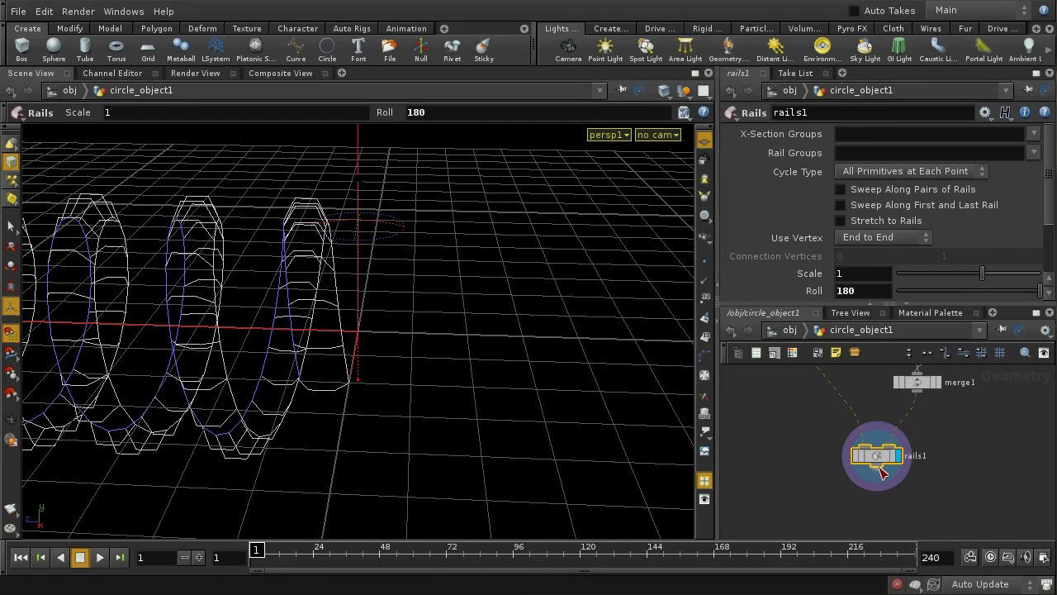
Add a Skin node fed by rails1, display it, and examine the surfaced coil in the perspective view
{"action": "key", "text": "Tab"}
{"action": "type", "text": "Skin"}
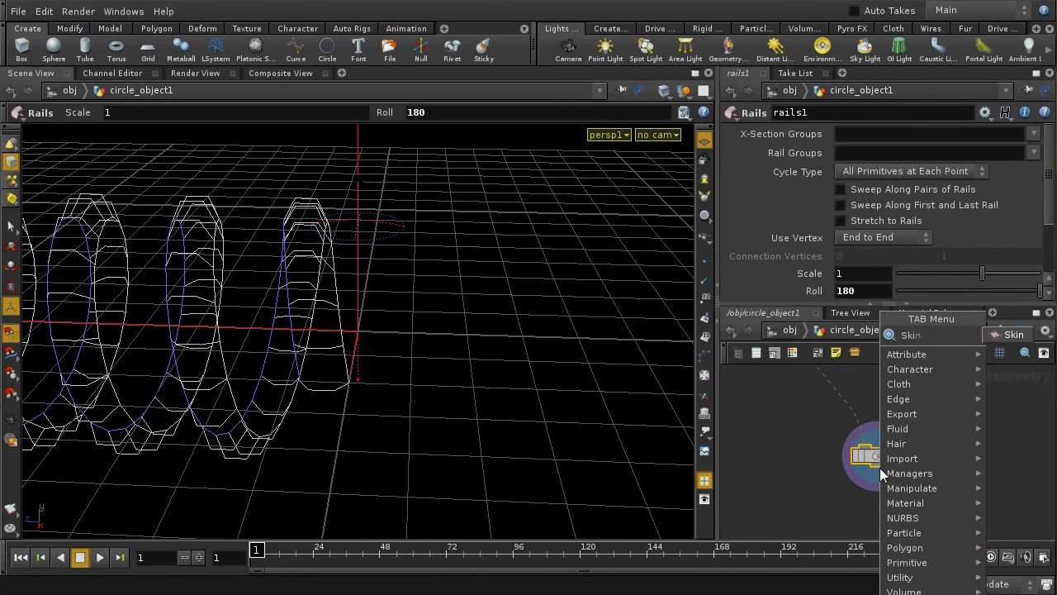
{"action": "left_click", "coordinate": [1012, 334]}
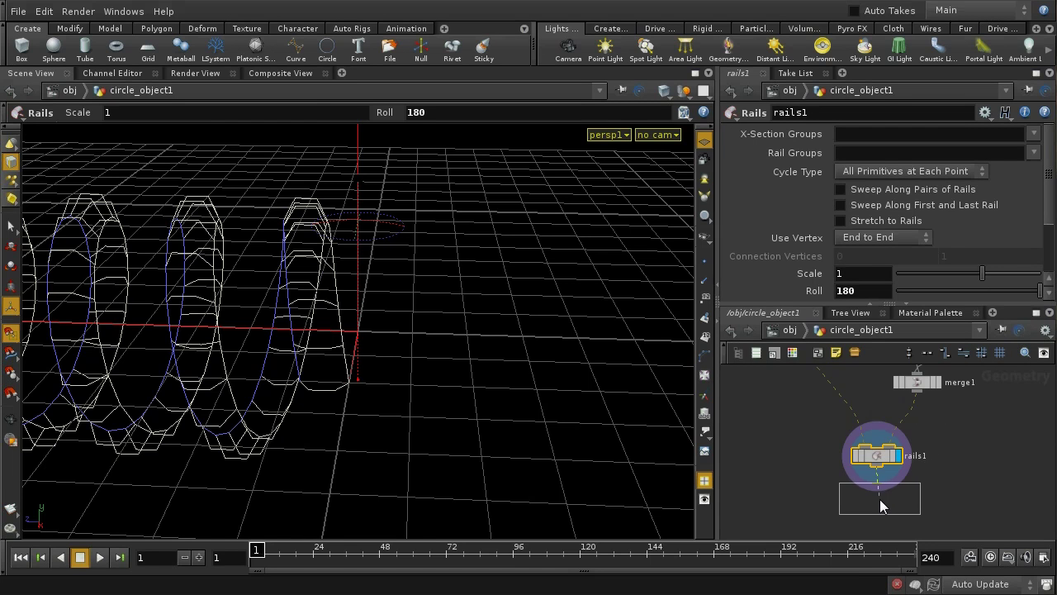
{"action": "left_click", "coordinate": [879, 500]}
{"action": "left_click", "coordinate": [899, 498]}
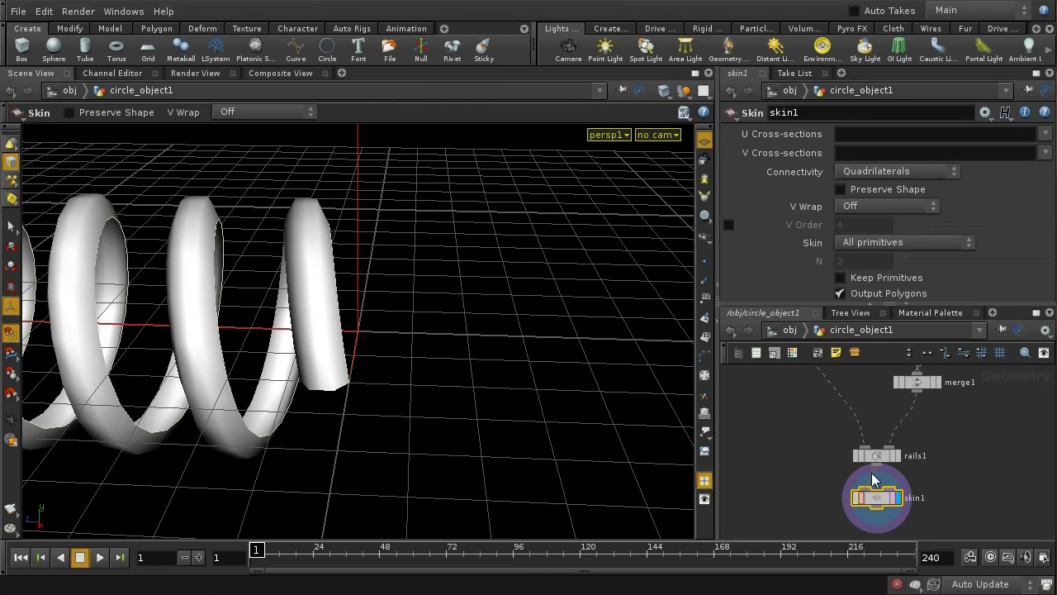
{"action": "key", "text": "Escape"}
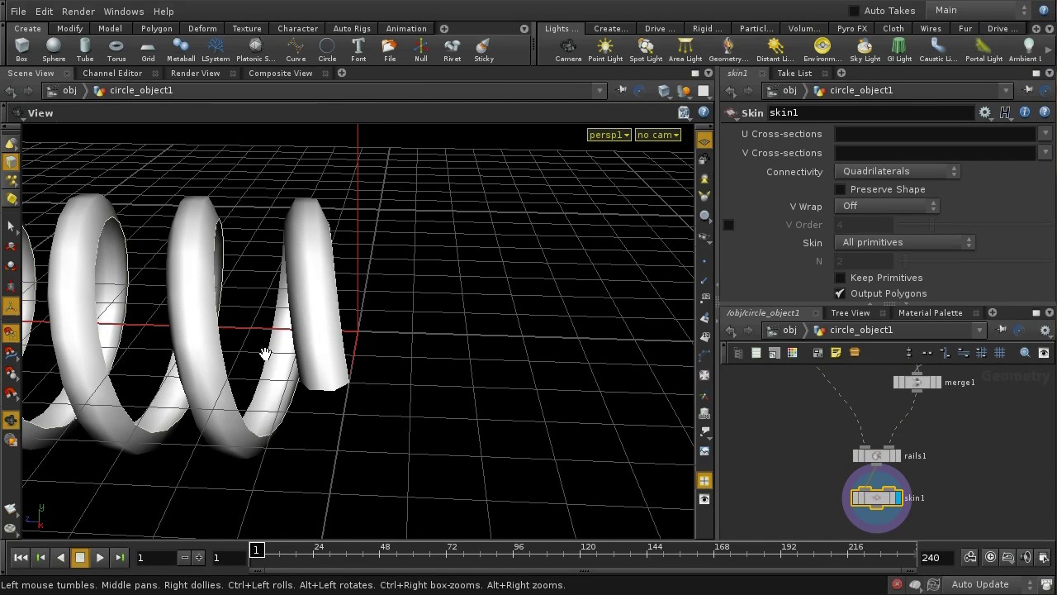
{"action": "right_click_drag", "start_coordinate": [281, 380], "coordinate": [163, 320]}
{"action": "left_click_drag", "start_coordinate": [160, 355], "coordinate": [210, 393]}
{"action": "middle_click_drag", "start_coordinate": [210, 393], "coordinate": [306, 415]}
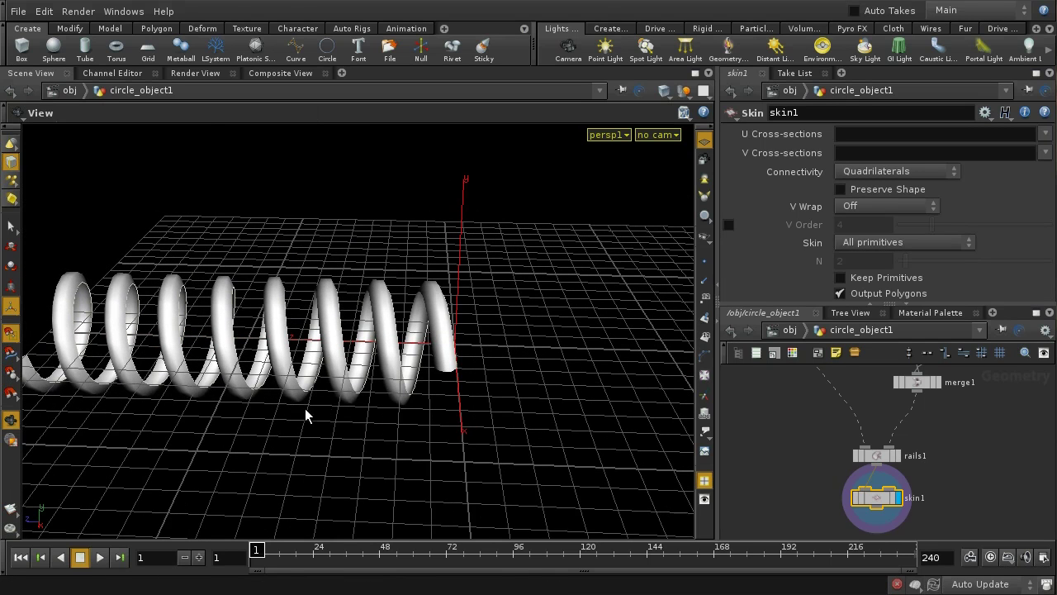
{"action": "key", "text": "Return"}
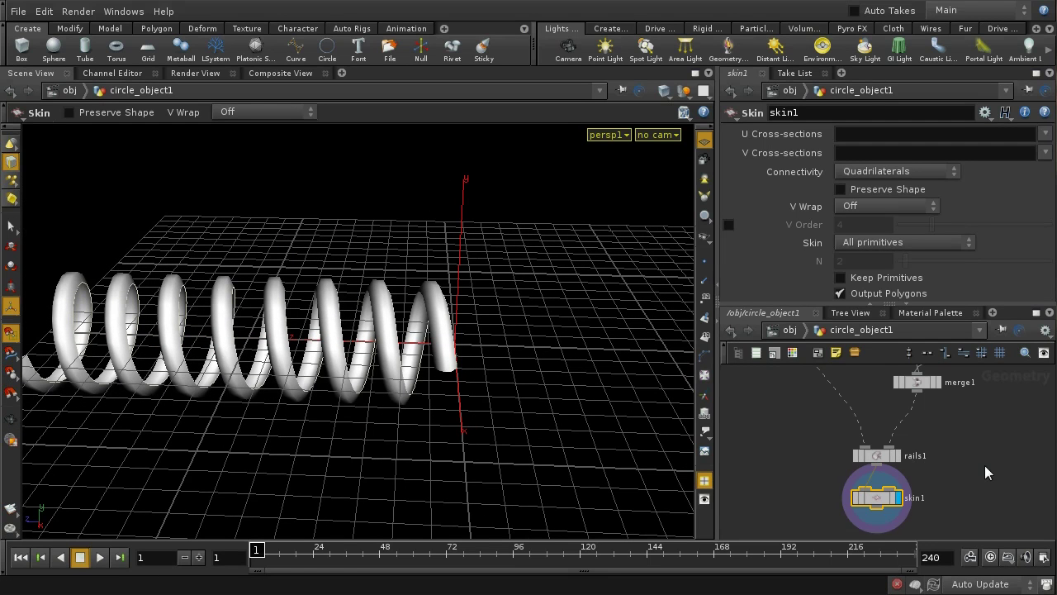
Set xform1's Z translation to 1 to widen the coil strip, and view it from below
{"action": "middle_click_drag", "start_coordinate": [989, 459], "coordinate": [988, 487]}
{"action": "middle_click_drag", "start_coordinate": [989, 427], "coordinate": [989, 464]}
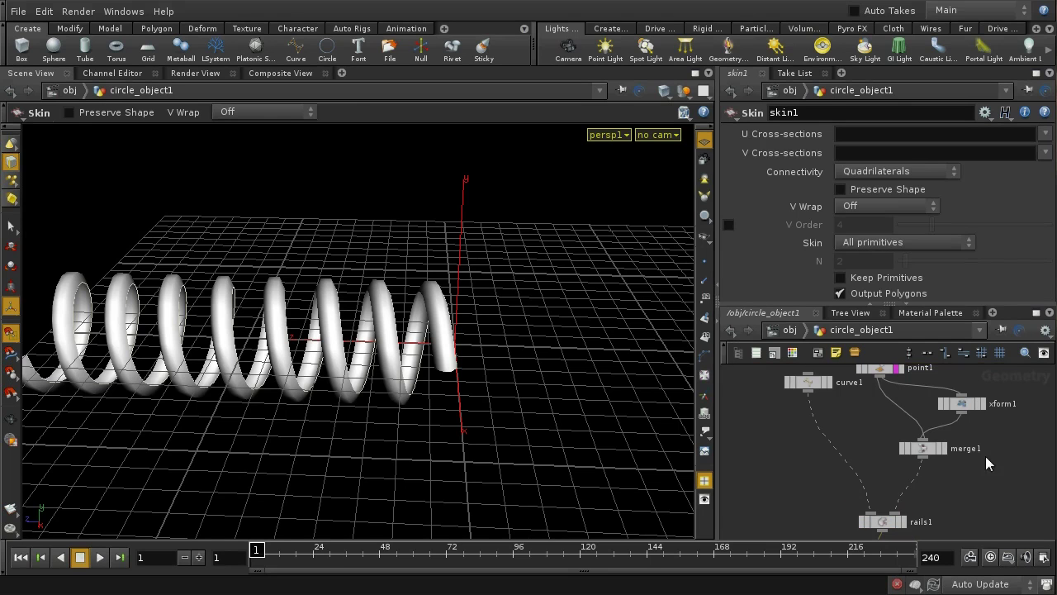
{"action": "left_click", "coordinate": [966, 410]}
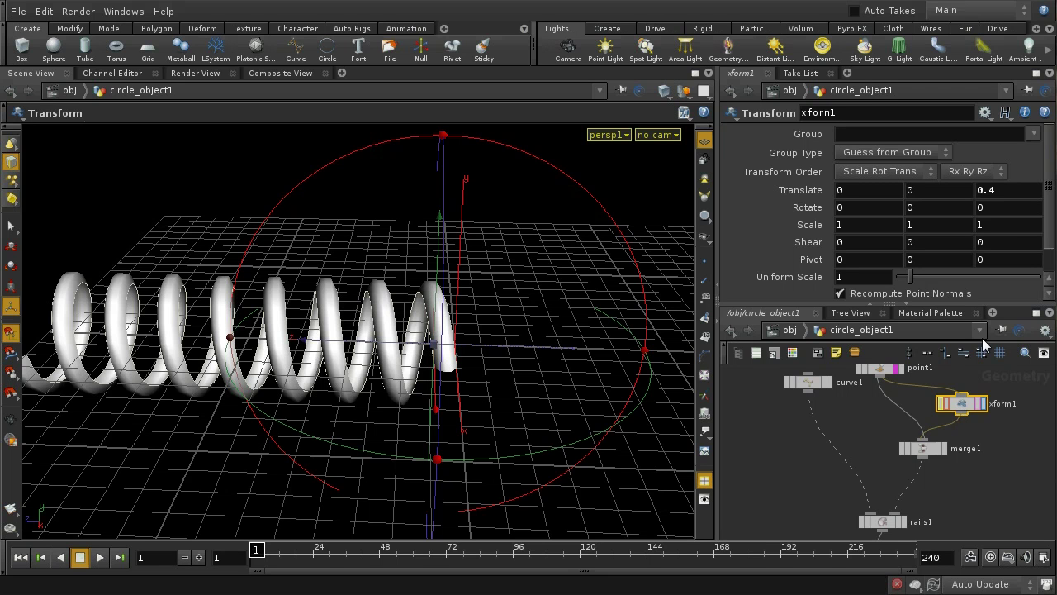
{"action": "mouse_move", "coordinate": [1006, 197]}
{"action": "middle_mouse_down"}
{"action": "mouse_move", "coordinate": [1056, 195]}
{"action": "mouse_move", "coordinate": [995, 200]}
{"action": "middle_mouse_up"}
{"action": "key", "text": "Escape"}
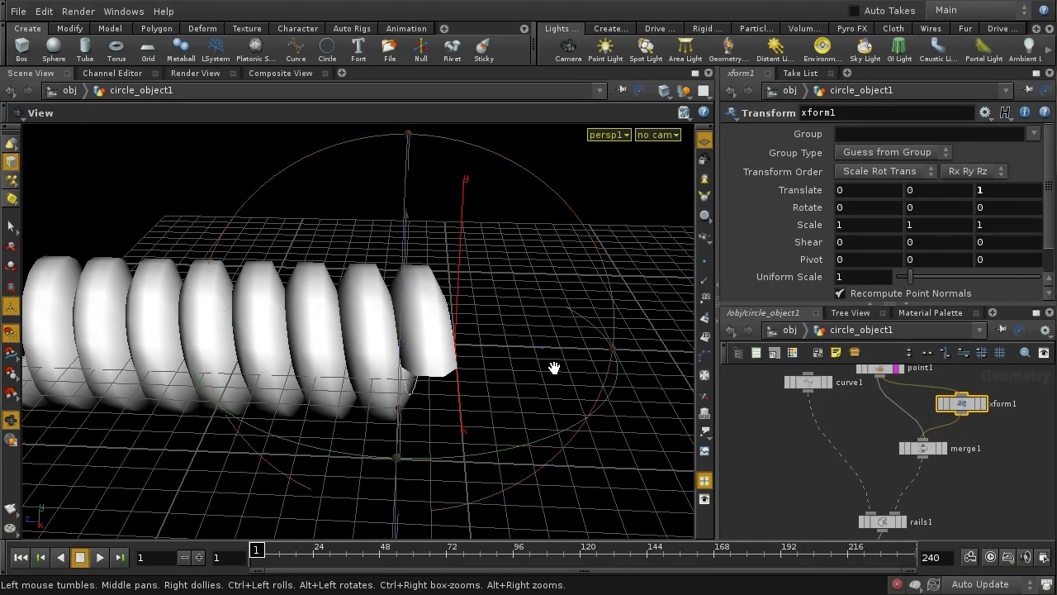
{"action": "left_click_drag", "start_coordinate": [552, 365], "coordinate": [389, 259]}
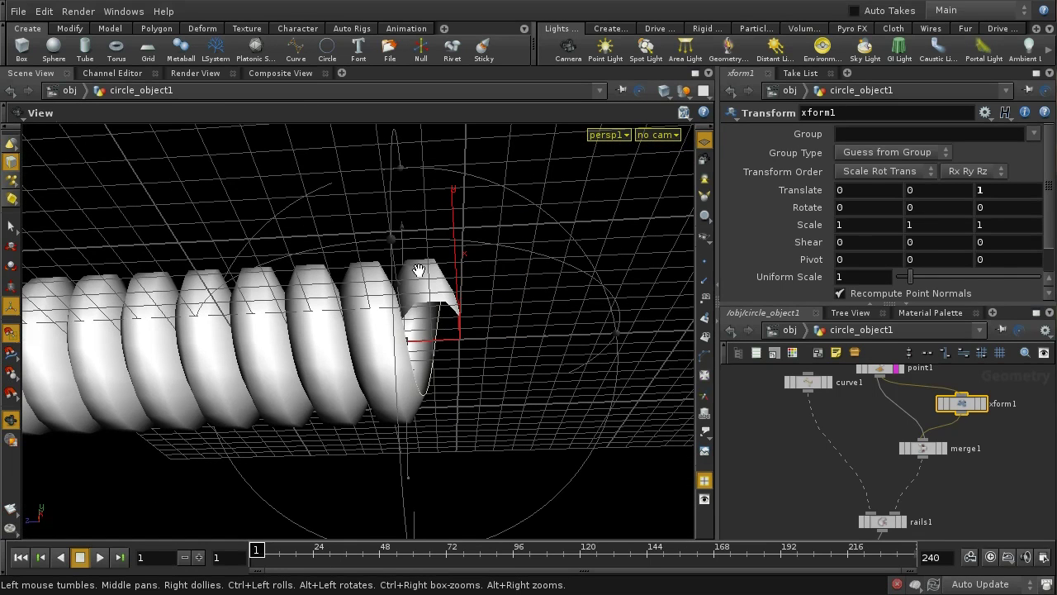
{"action": "key", "text": "Return"}
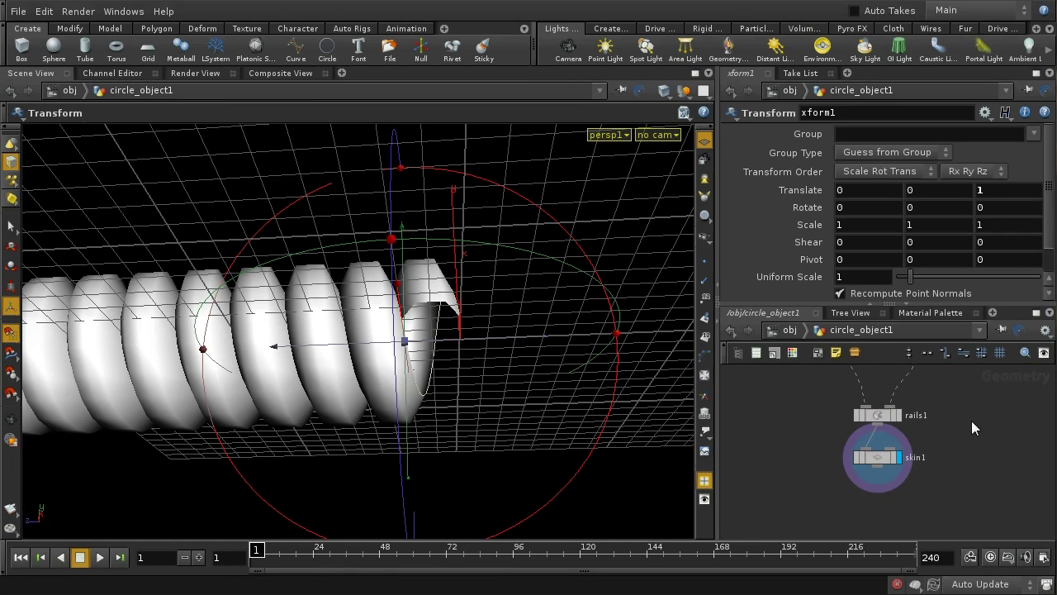
Add a displayed Fuse node after skin1, and compare the geometry information of skin1 and fuse1
{"action": "key", "text": "Tab"}
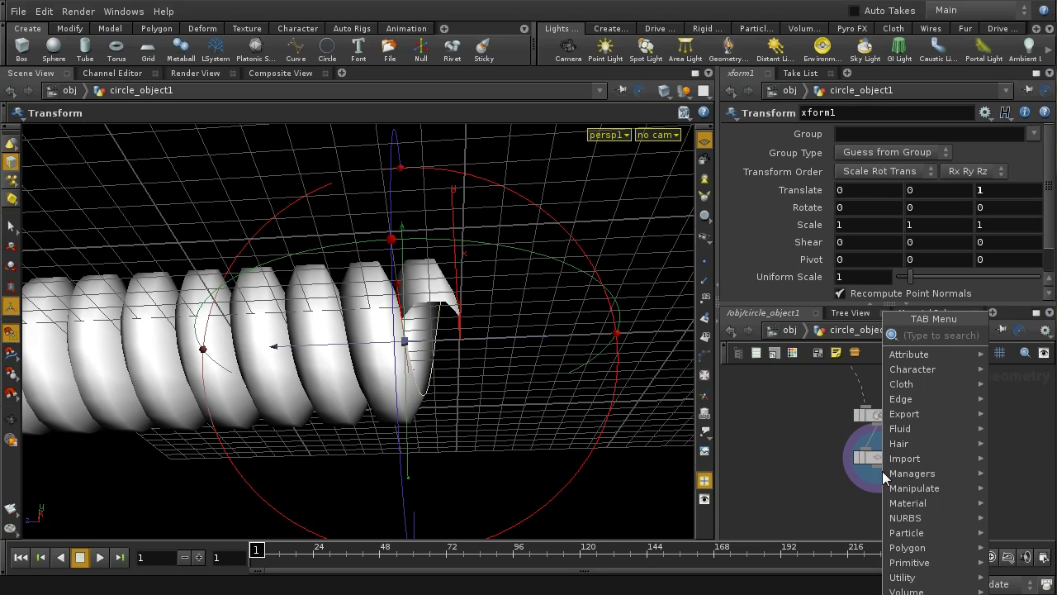
{"action": "type", "text": "fus"}
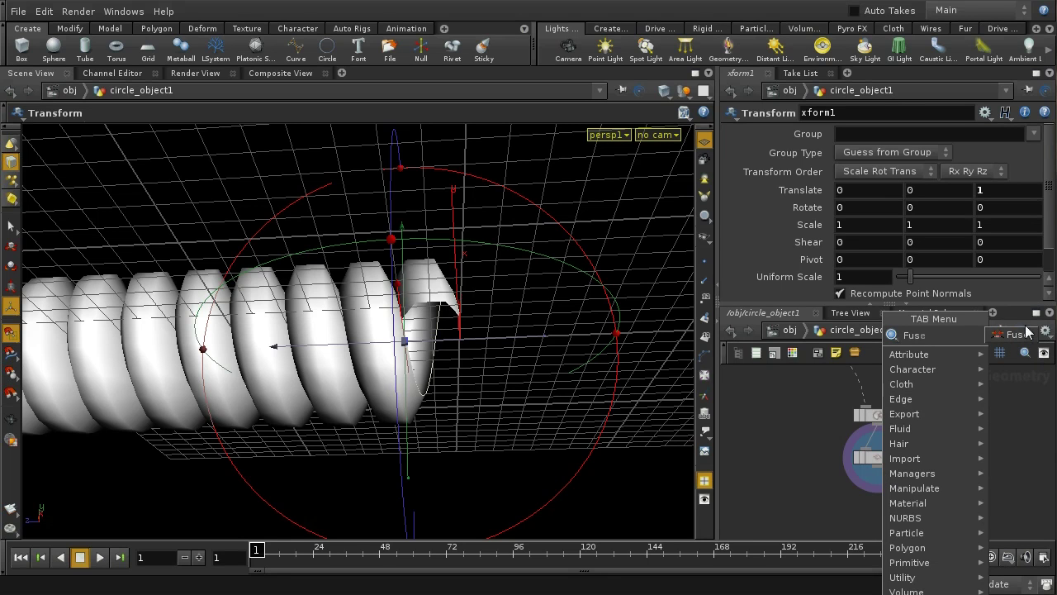
{"action": "left_click", "coordinate": [1019, 336]}
{"action": "left_click", "coordinate": [878, 510]}
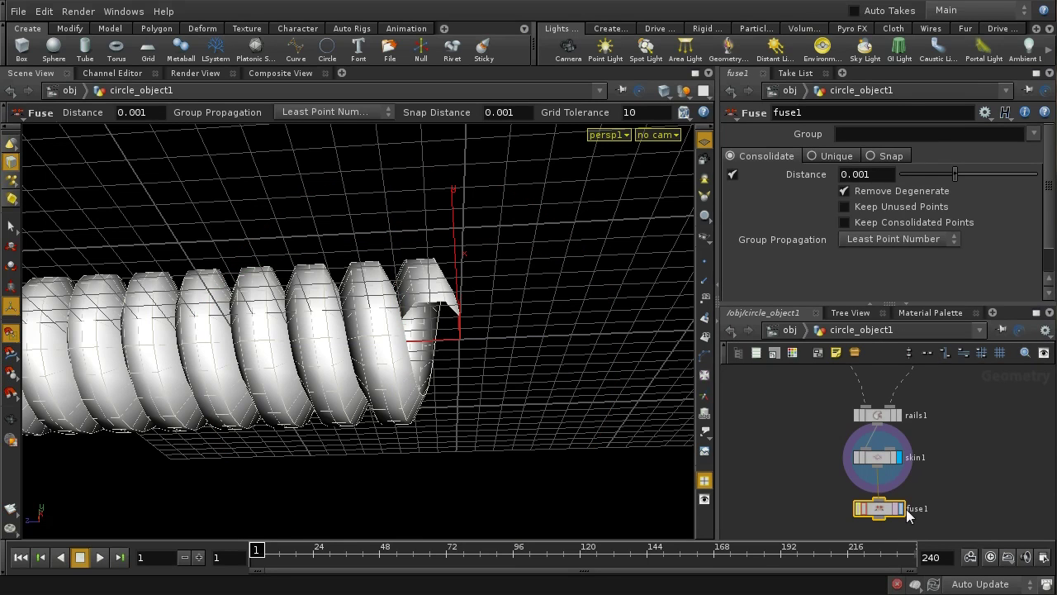
{"action": "left_click", "coordinate": [900, 508]}
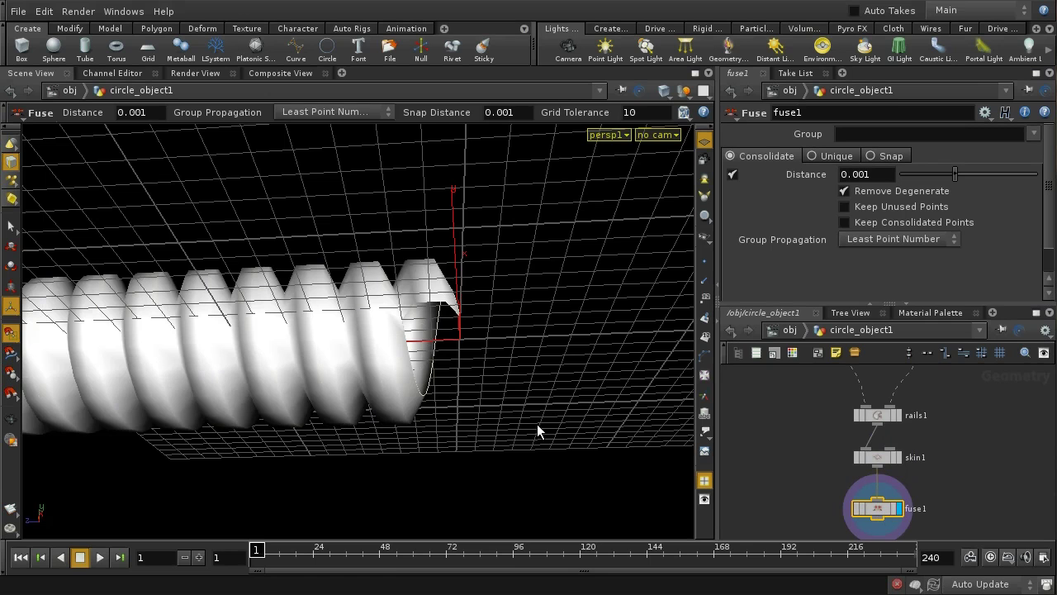
{"action": "left_click_drag", "start_coordinate": [503, 408], "coordinate": [478, 319]}
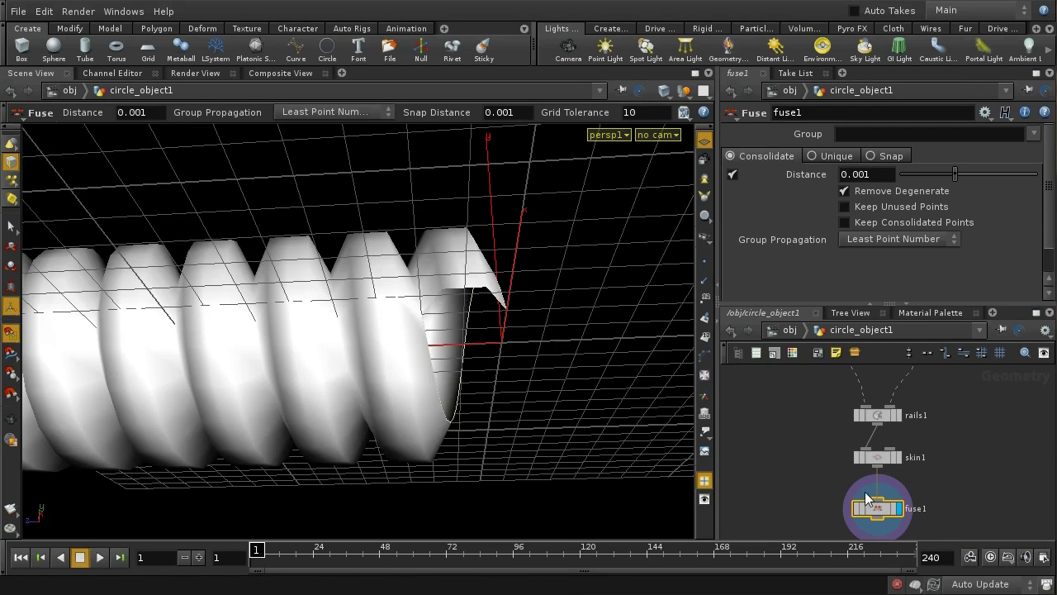
{"action": "middle_click", "coordinate": [880, 461]}
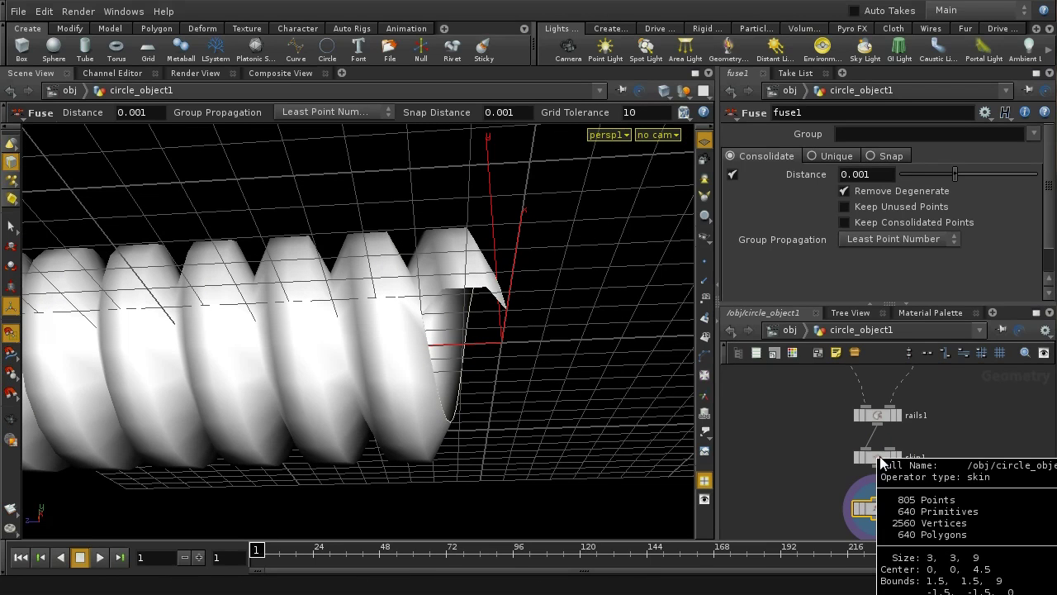
{"action": "middle_click", "coordinate": [877, 509]}
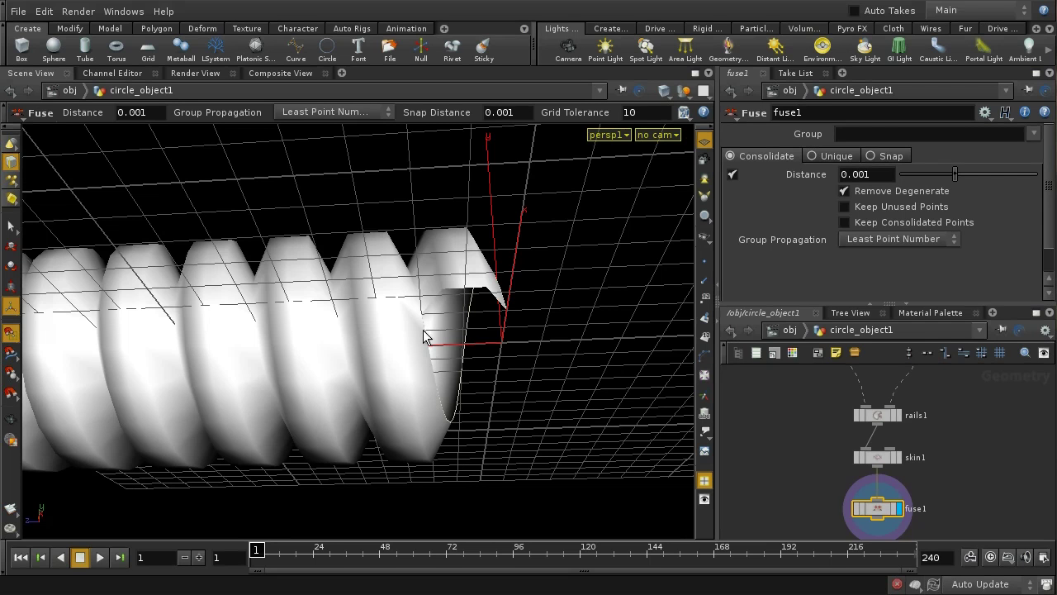
Add a Subdivide node fed by fuse1, display it, and examine the smoothed coil from the side
{"action": "key", "text": "space"}
{"action": "left_click_drag", "start_coordinate": [411, 372], "coordinate": [410, 453]}
{"action": "scroll", "coordinate": [933, 479], "scroll_direction": "down", "scroll_amount": 3}
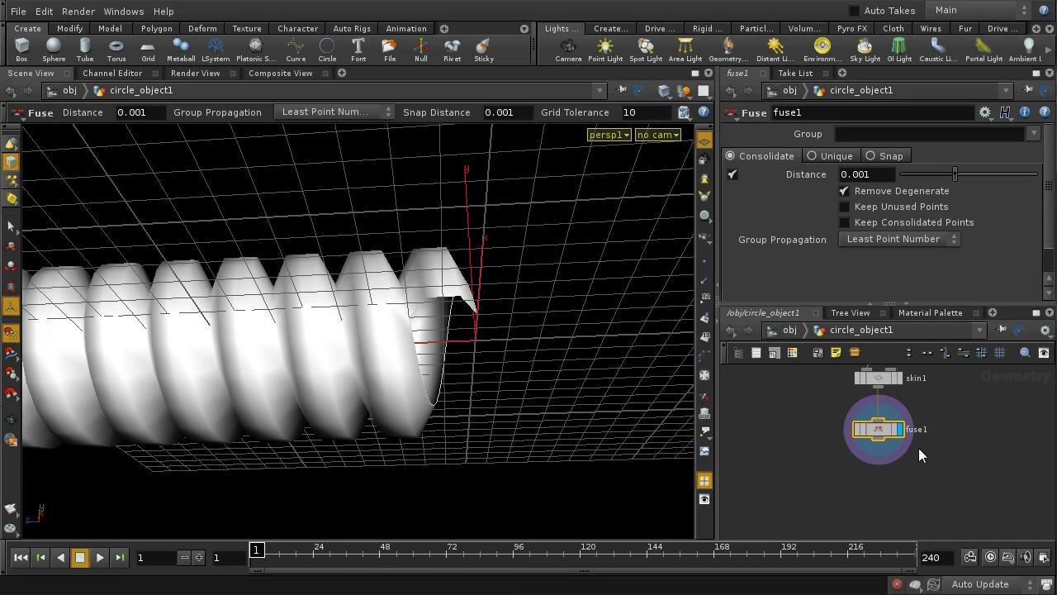
{"action": "key", "text": "Tab"}
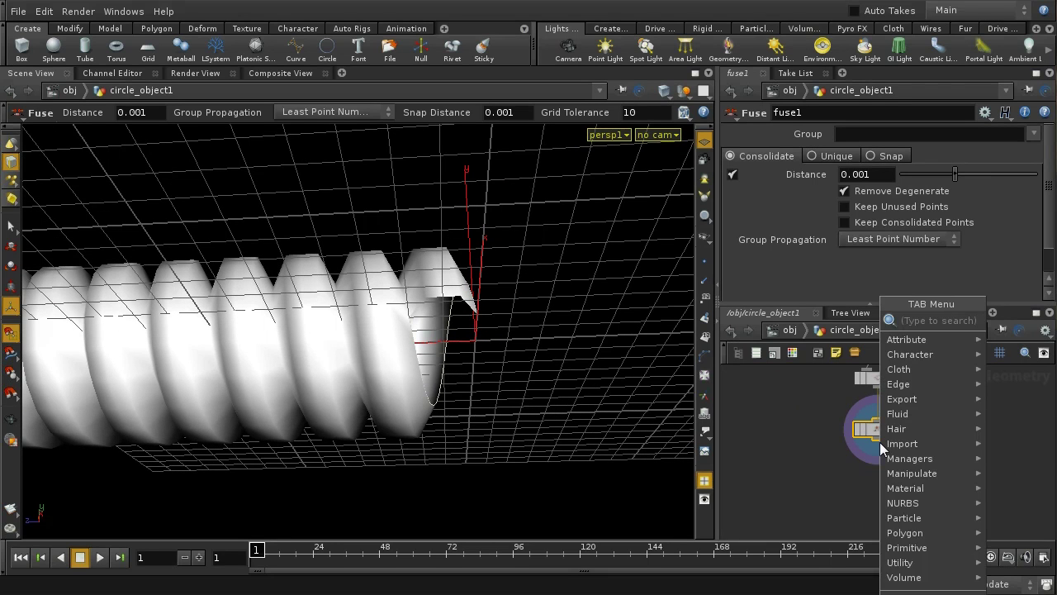
{"action": "type", "text": "Subdivide"}
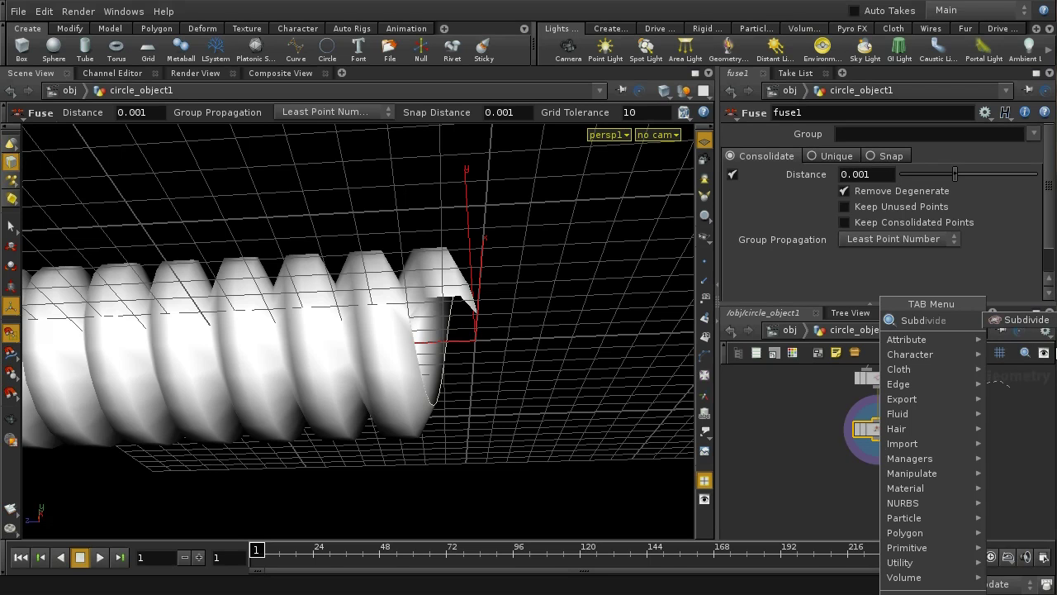
{"action": "key", "text": "Return"}
{"action": "left_click", "coordinate": [878, 472]}
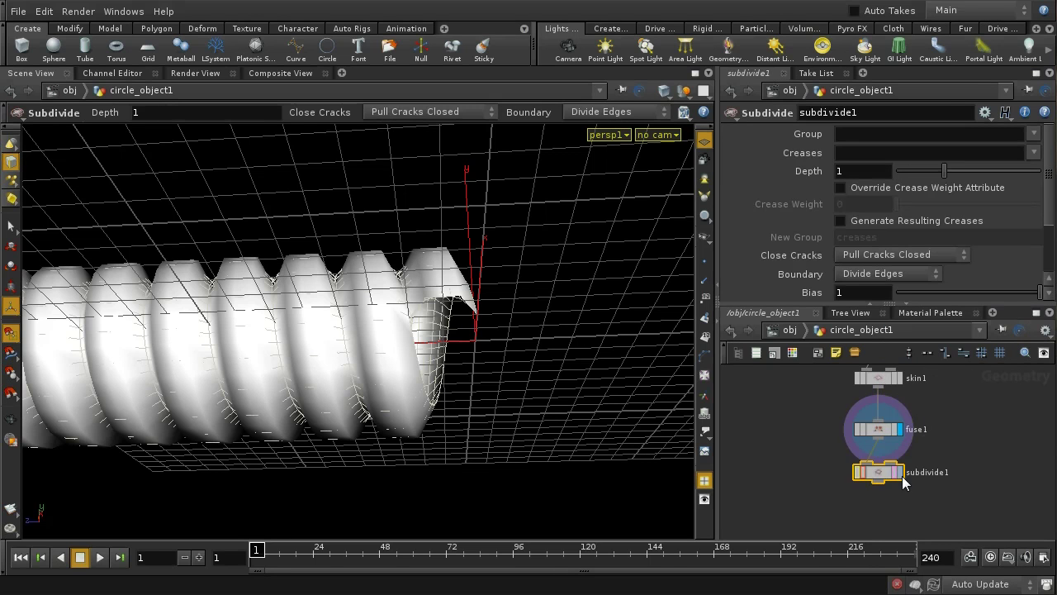
{"action": "key", "text": "Escape"}
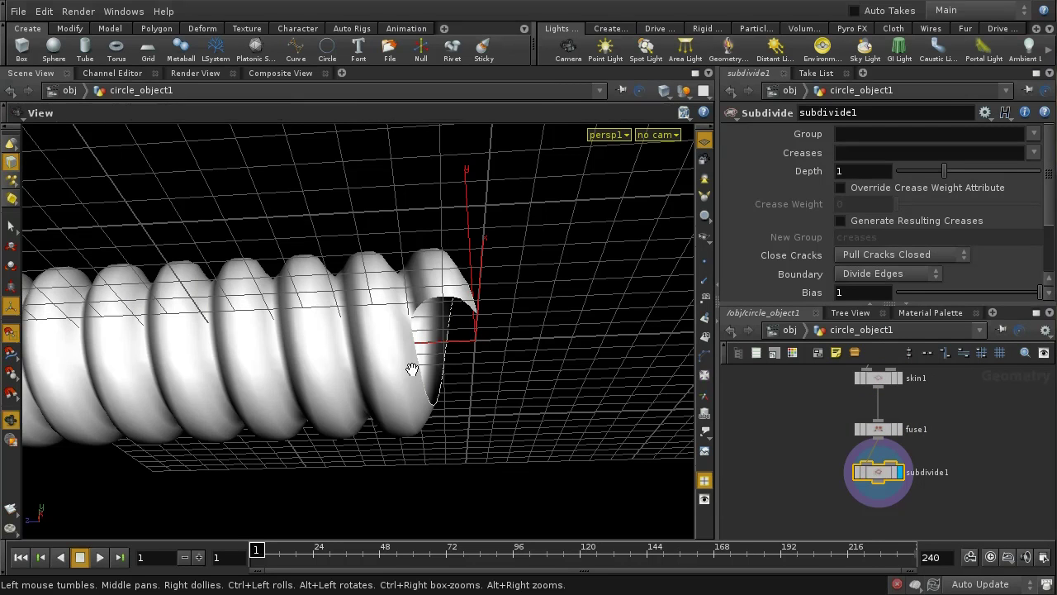
{"action": "left_click_drag", "start_coordinate": [413, 366], "coordinate": [379, 439]}
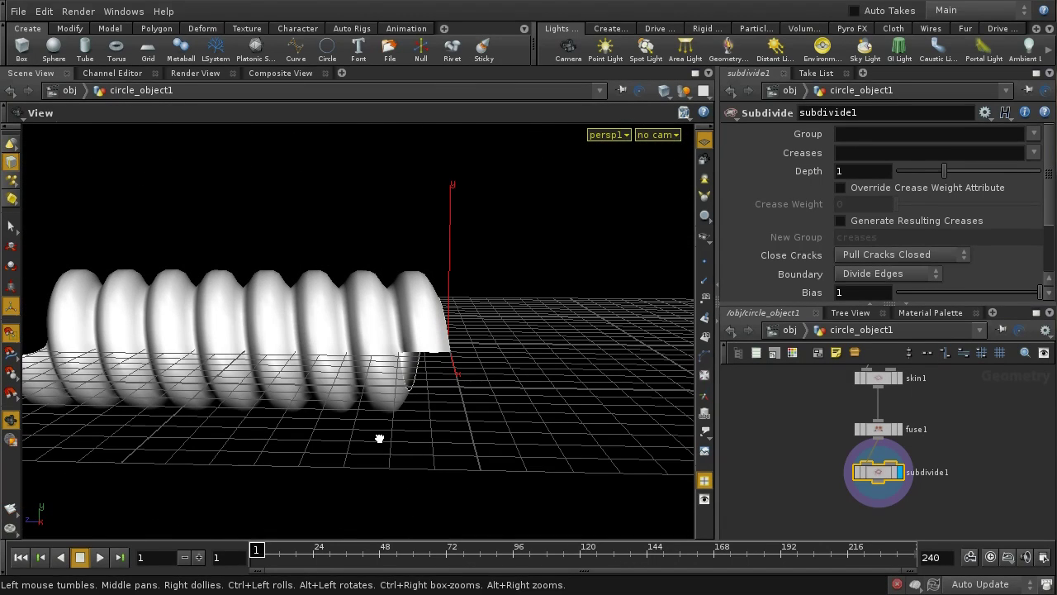
{"action": "key", "text": "Return"}
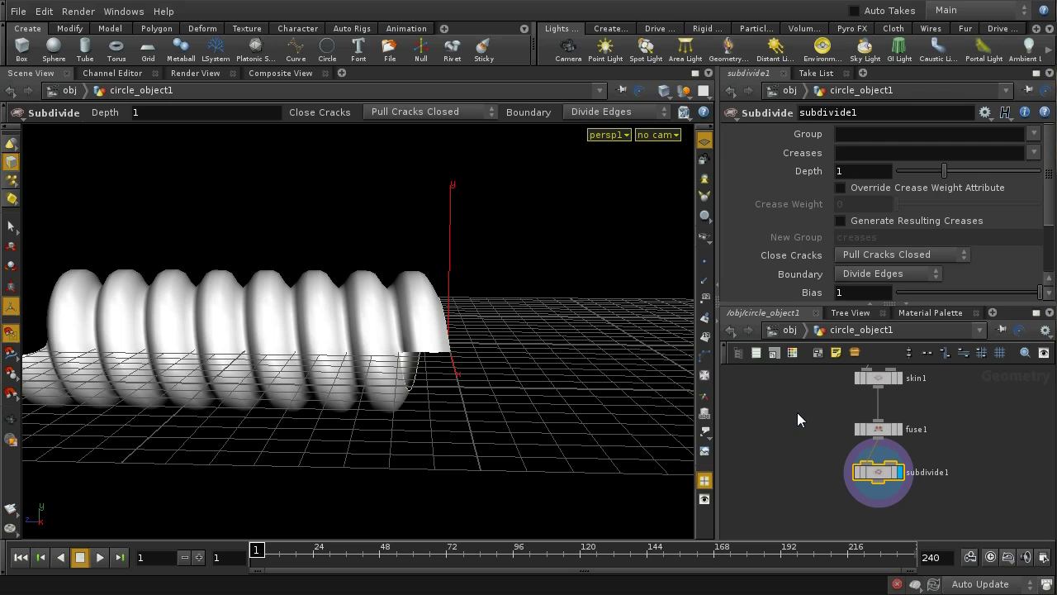
Select all nodes from circle1 to subdivide1 and collapse them into a subnetwork
{"action": "left_click", "coordinate": [822, 419]}
{"action": "key", "text": "h"}
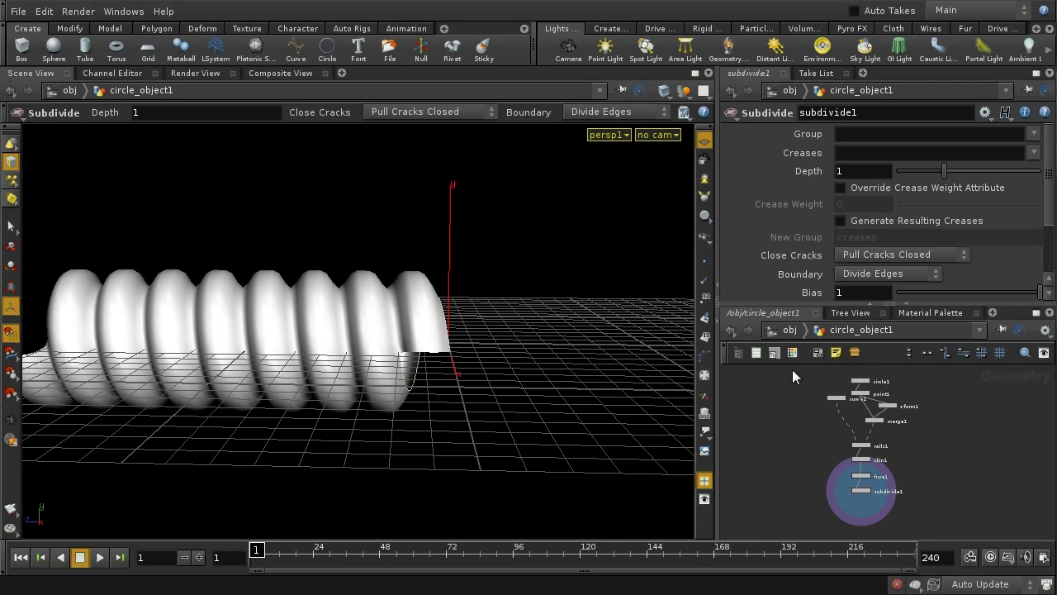
{"action": "left_click_drag", "start_coordinate": [792, 369], "coordinate": [913, 505]}
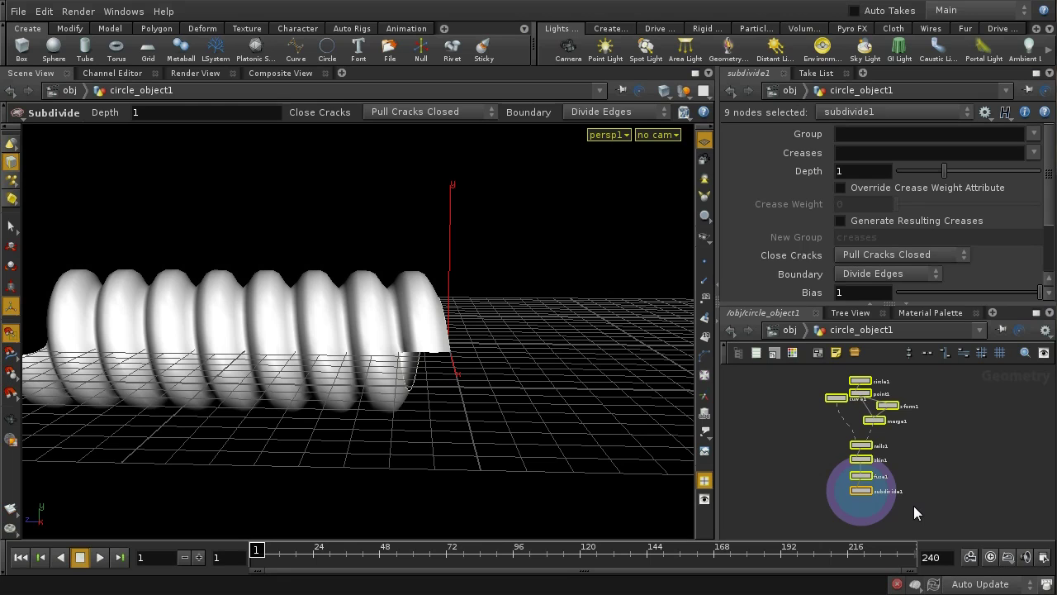
{"action": "key", "text": "shift+c"}
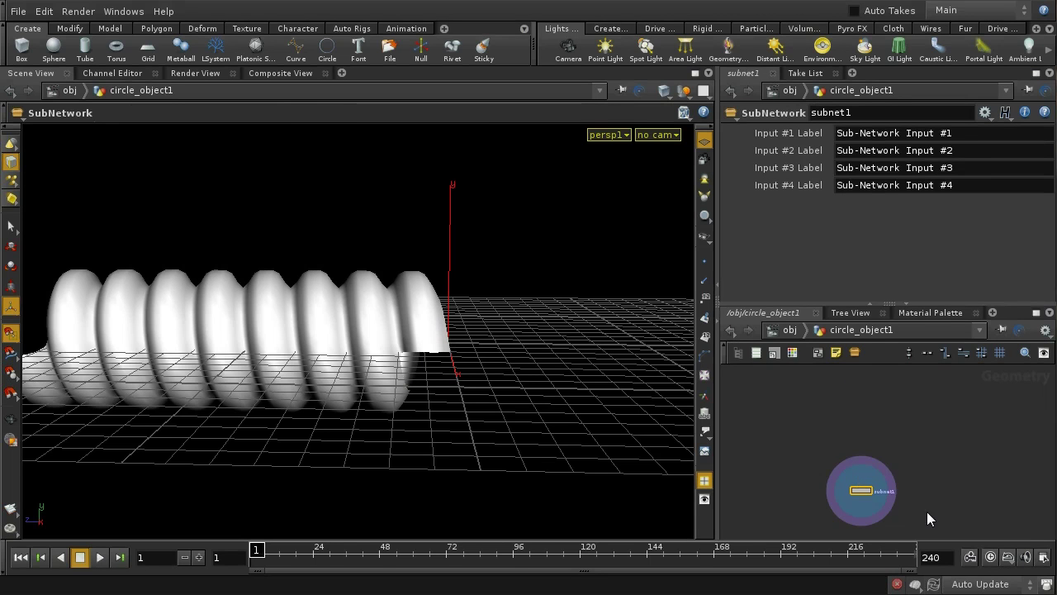
Open subnet1's parameter interface for editing and add a Float parameter named radius with the label Radius
{"action": "scroll", "coordinate": [939, 482], "scroll_direction": "up", "scroll_amount": 3}
{"action": "key", "text": "h"}
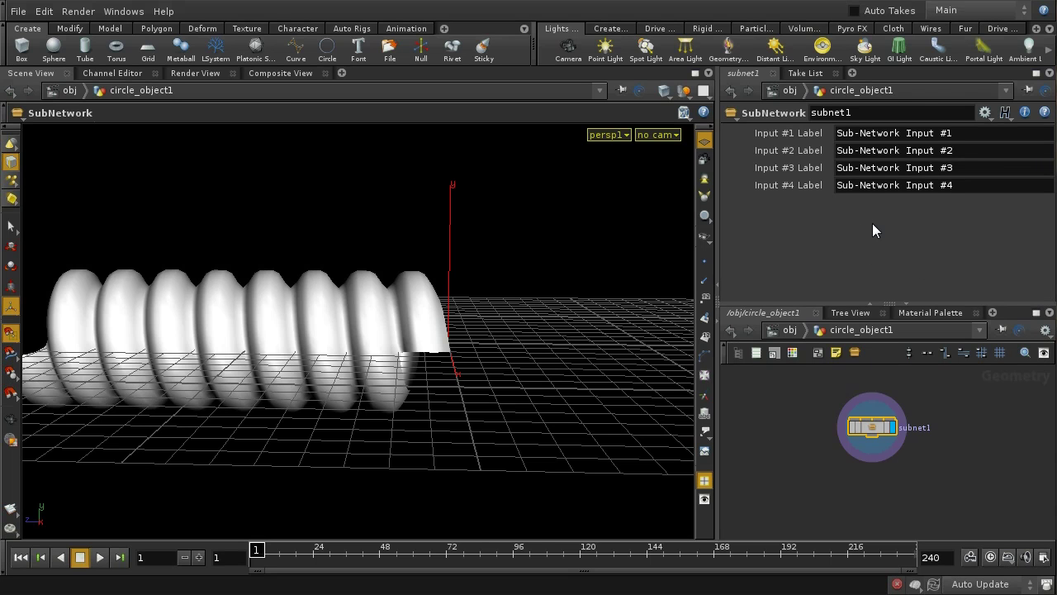
{"action": "left_click", "coordinate": [985, 113]}
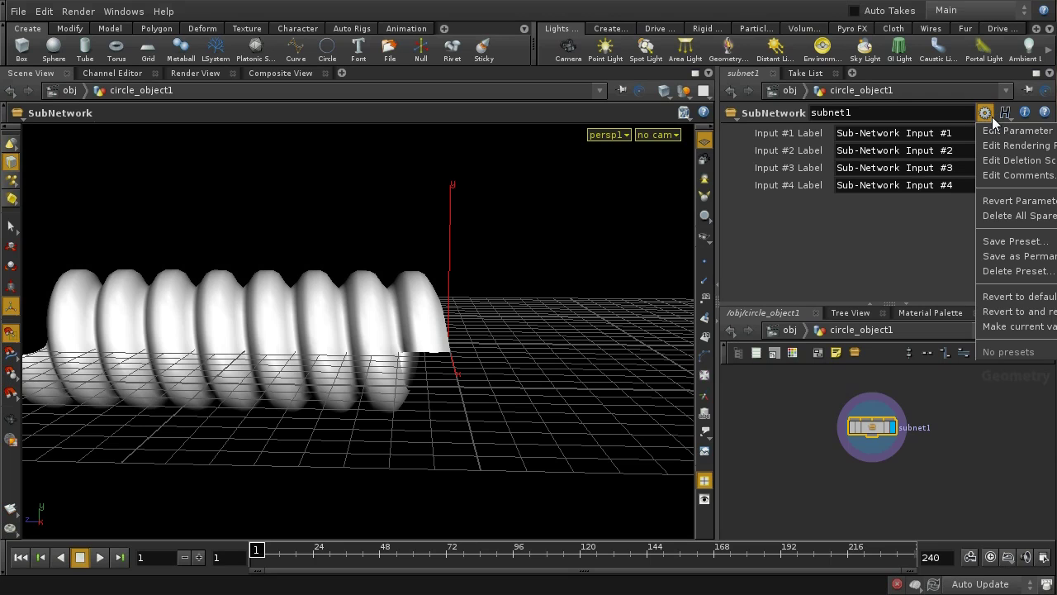
{"action": "left_click", "coordinate": [995, 132]}
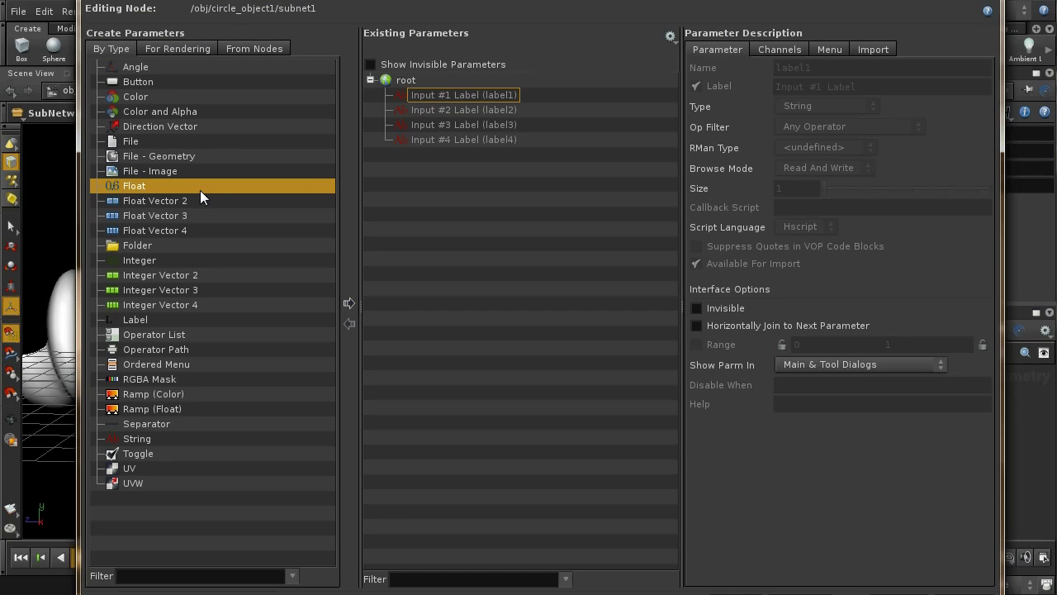
{"action": "left_click_drag", "start_coordinate": [200, 190], "coordinate": [426, 149]}
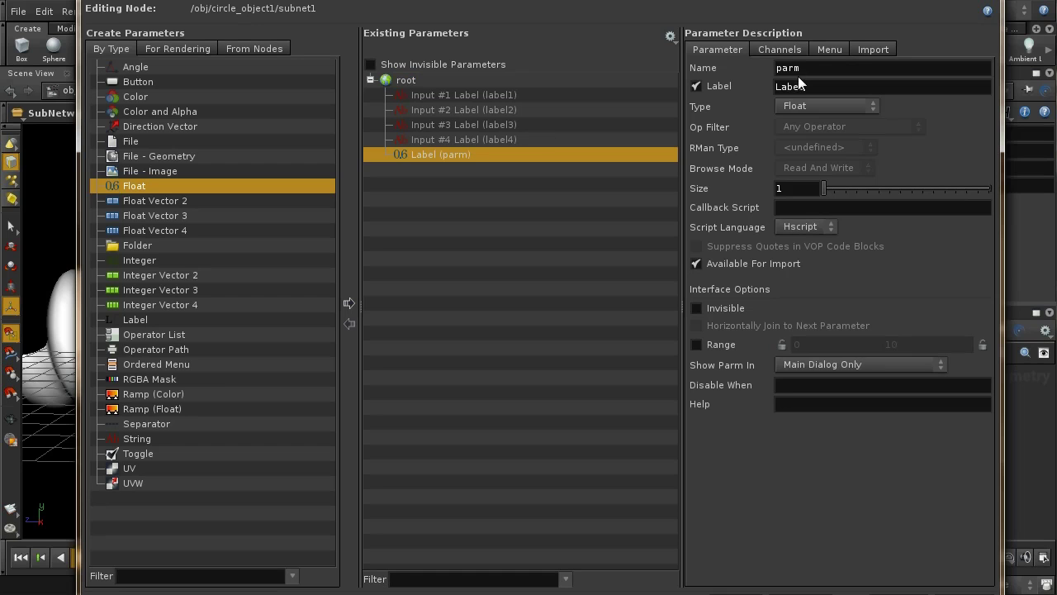
{"action": "type", "text": "radius"}
{"action": "key", "text": "Tab"}
{"action": "type", "text": "Radius"}
{"action": "key", "text": "Return"}
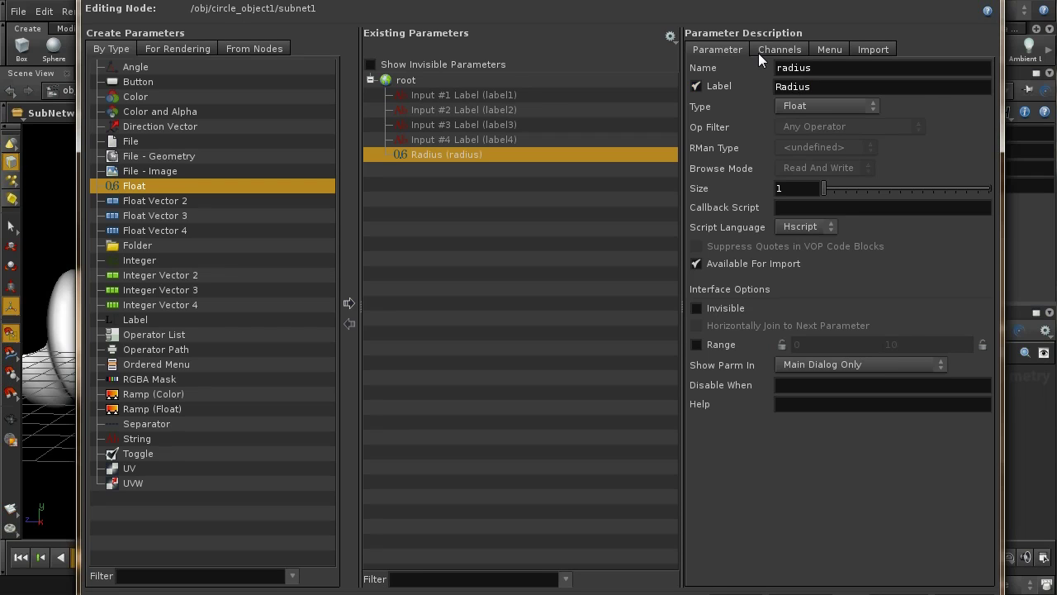
Set the Radius parameter's default value to 1
{"action": "left_click", "coordinate": [758, 52]}
{"action": "left_click", "coordinate": [719, 118]}
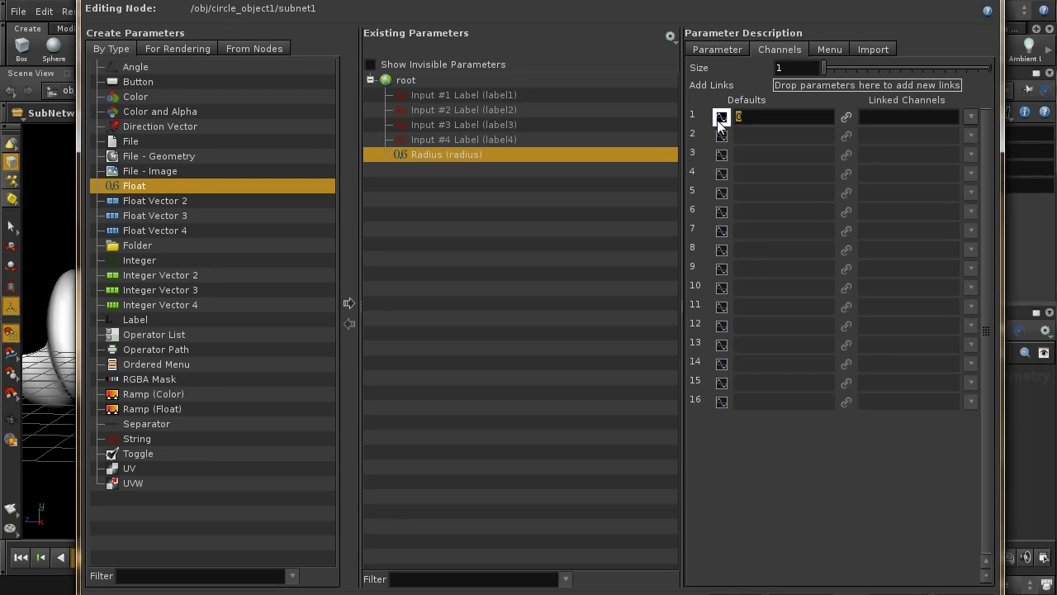
{"action": "type", "text": "1"}
{"action": "left_click", "coordinate": [712, 50]}
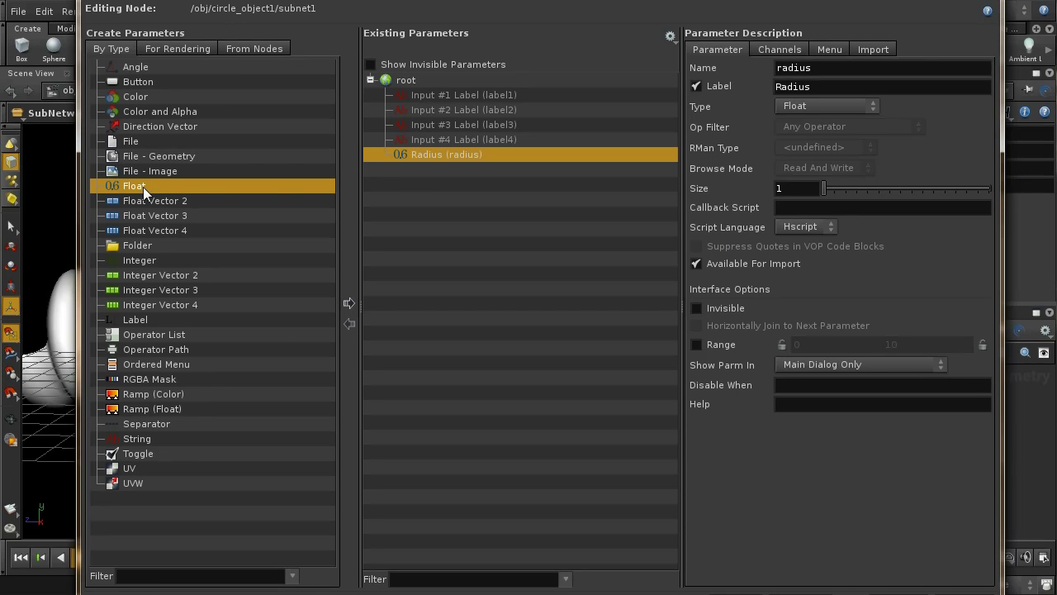
Add a second Float parameter named length, labelled Length, with a default of 10
{"action": "left_click_drag", "start_coordinate": [143, 186], "coordinate": [406, 189]}
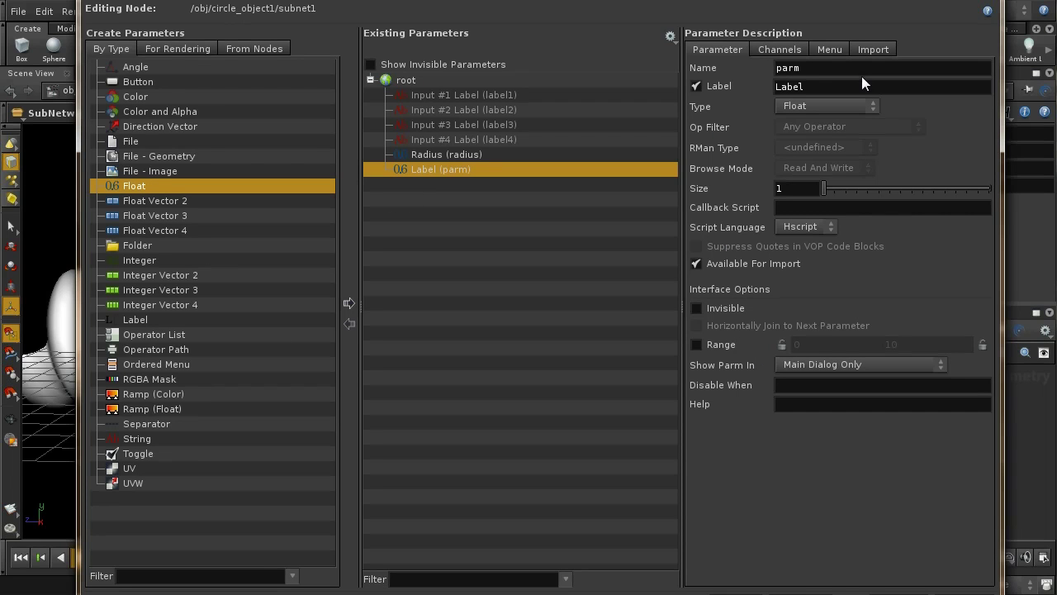
{"action": "double_click", "coordinate": [795, 69]}
{"action": "type", "text": "length"}
{"action": "key", "text": "Tab"}
{"action": "type", "text": "Length"}
{"action": "key", "text": "Return"}
{"action": "left_click", "coordinate": [776, 47]}
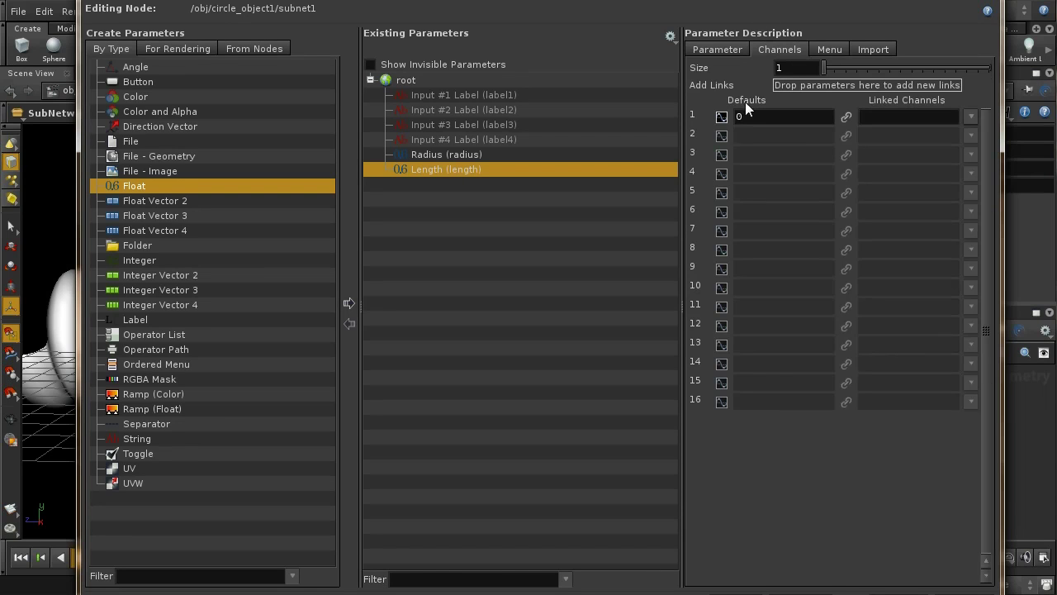
{"action": "type", "text": "10"}
Add an Integer parameter named pointsperloop, labelled Points Per Loop, with a default of 20
{"action": "left_click", "coordinate": [147, 260]}
{"action": "left_click_drag", "start_coordinate": [144, 262], "coordinate": [440, 203]}
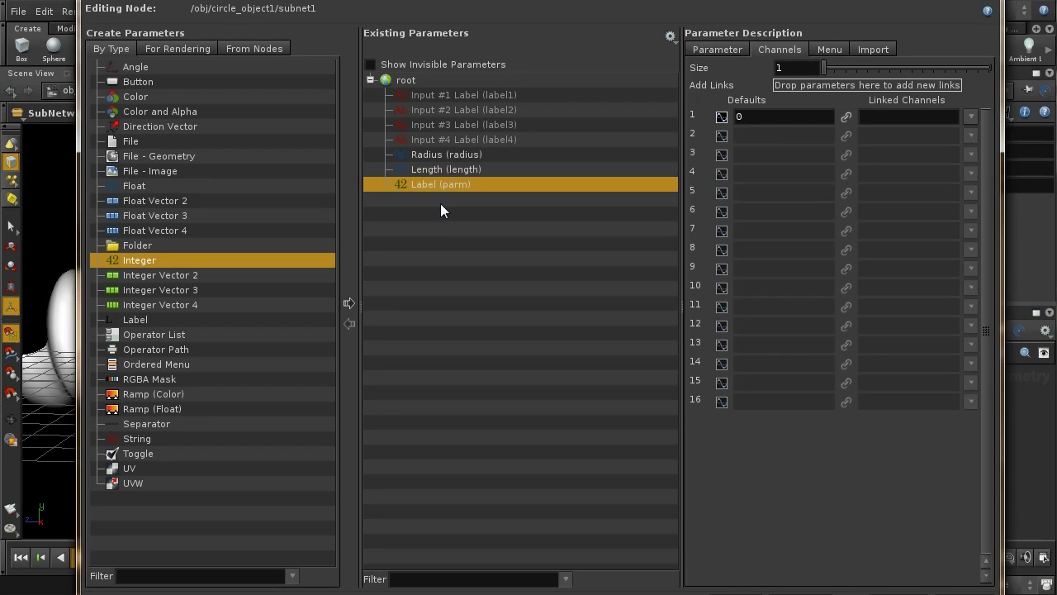
{"action": "double_click", "coordinate": [444, 187]}
{"action": "left_click", "coordinate": [737, 52]}
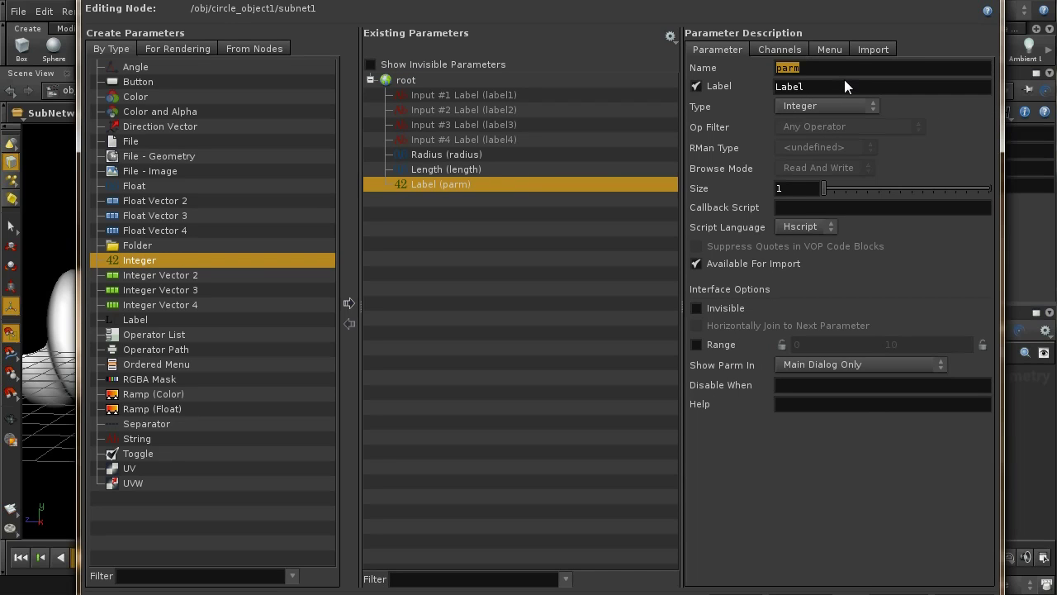
{"action": "type", "text": "points_perloop"}
{"action": "key", "text": "Tab"}
{"action": "type", "text": "Points"}
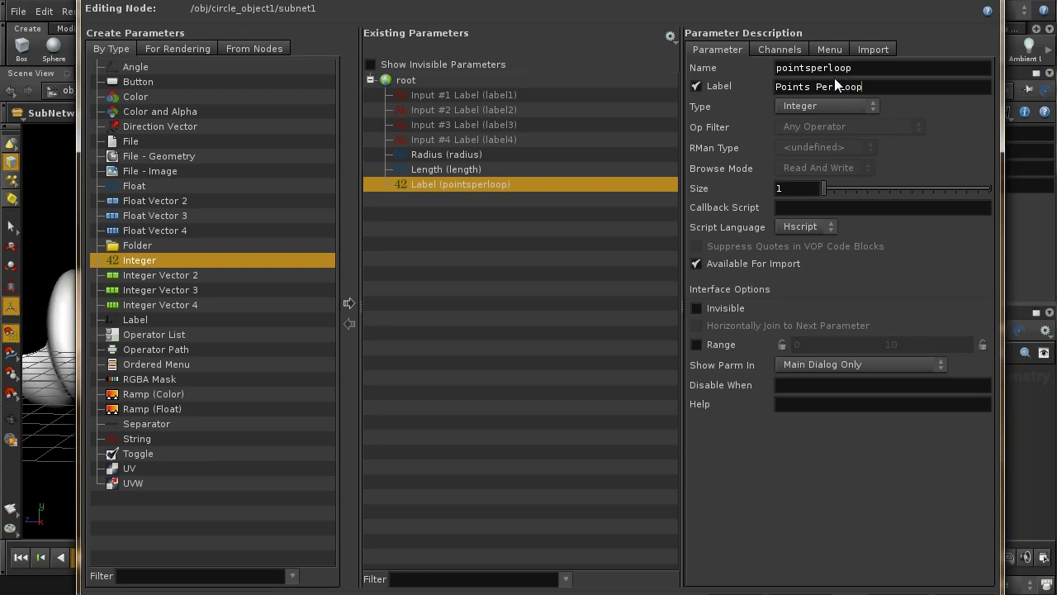
{"action": "left_click", "coordinate": [787, 51]}
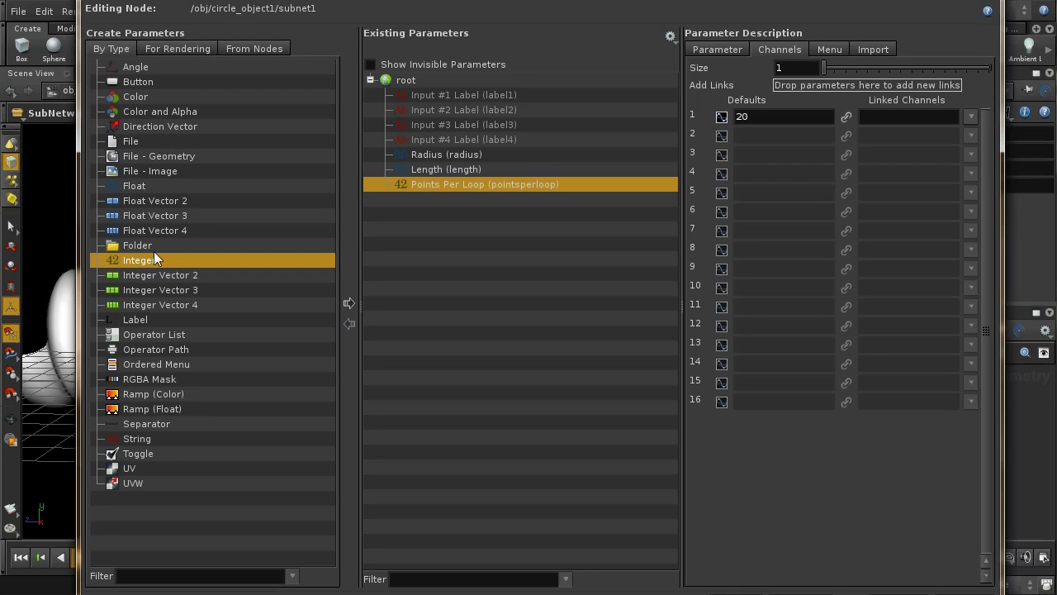
Add an Integer parameter named loops, labelled Loops, with a default of 8, and accept the parameter interface changes
{"action": "left_click_drag", "start_coordinate": [152, 260], "coordinate": [400, 192]}
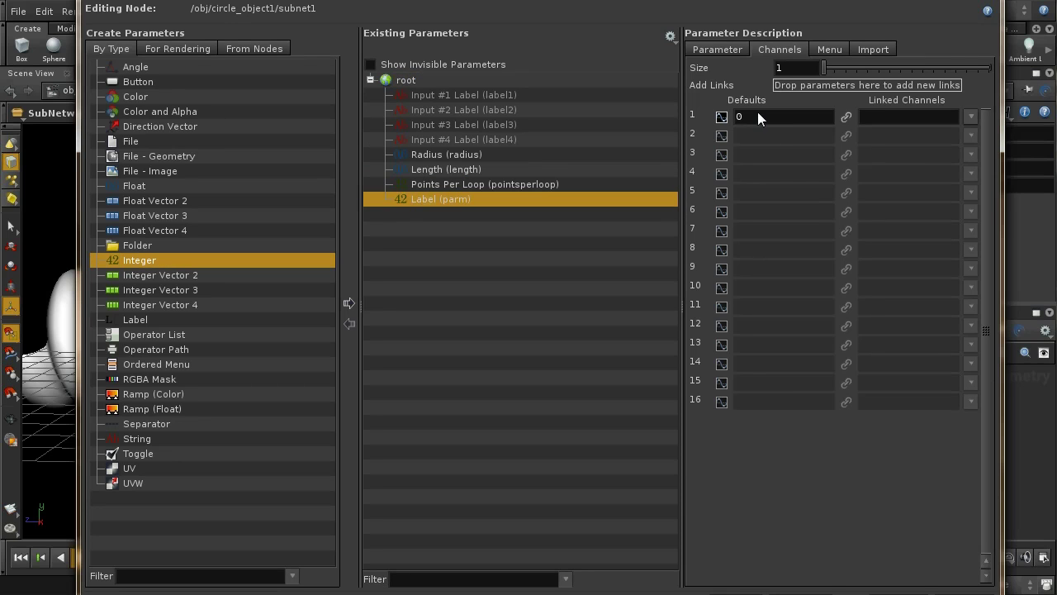
{"action": "left_click", "coordinate": [730, 50]}
{"action": "double_click", "coordinate": [813, 69]}
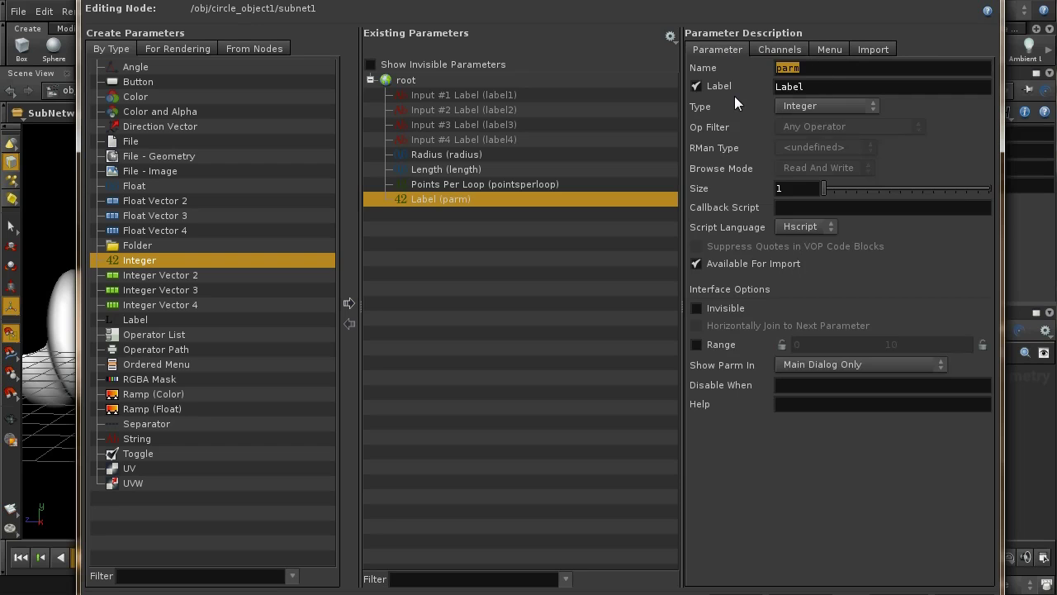
{"action": "type", "text": "loop"}
{"action": "key", "text": "Tab"}
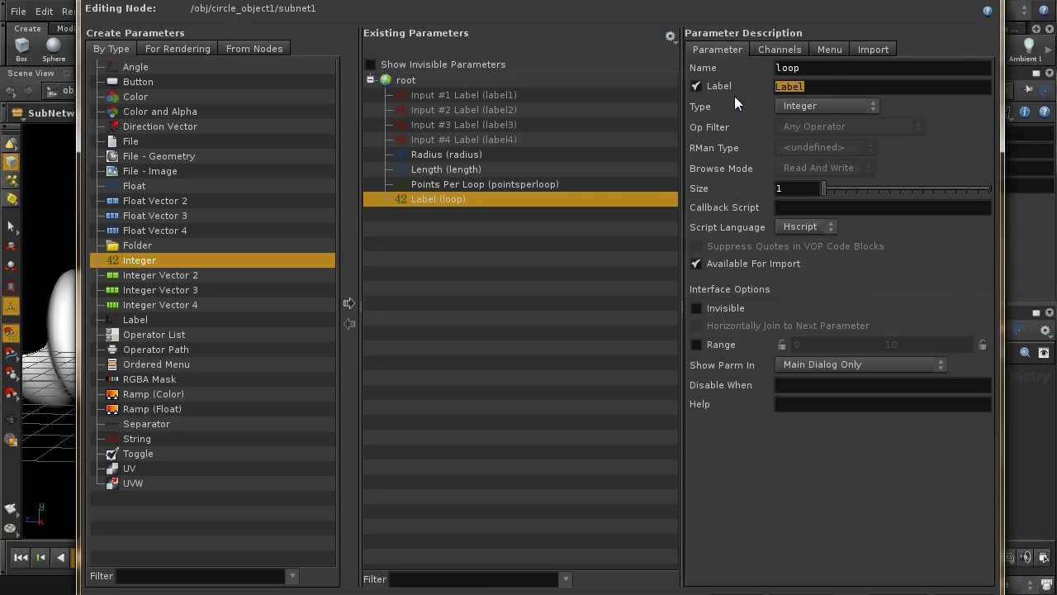
{"action": "left_click", "coordinate": [825, 69]}
{"action": "type", "text": "Loops"}
{"action": "key", "text": "Return"}
{"action": "left_click", "coordinate": [776, 49]}
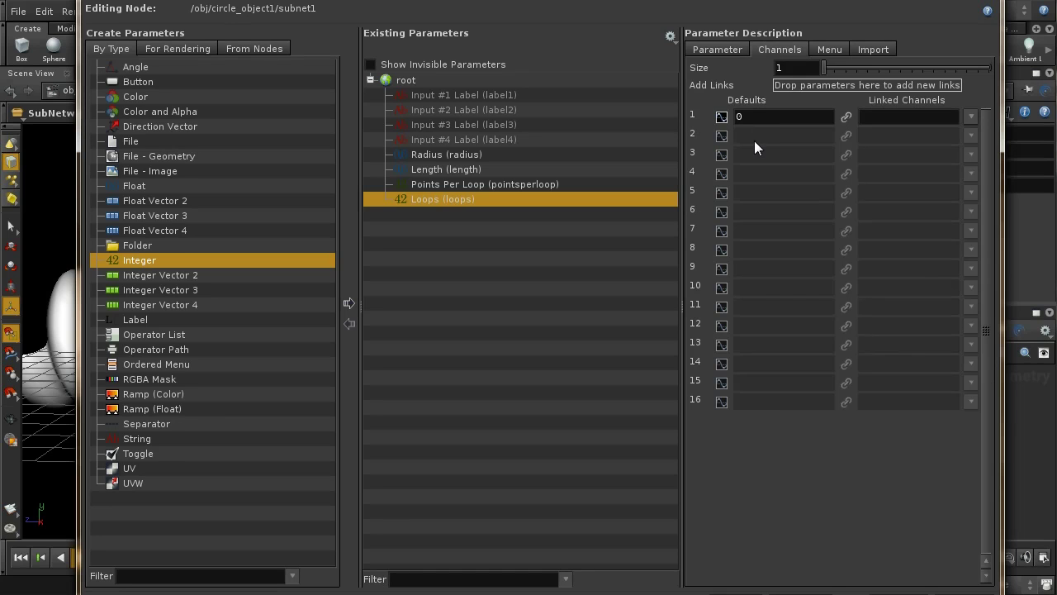
{"action": "type", "text": "8"}
{"action": "left_click", "coordinate": [896, 591]}
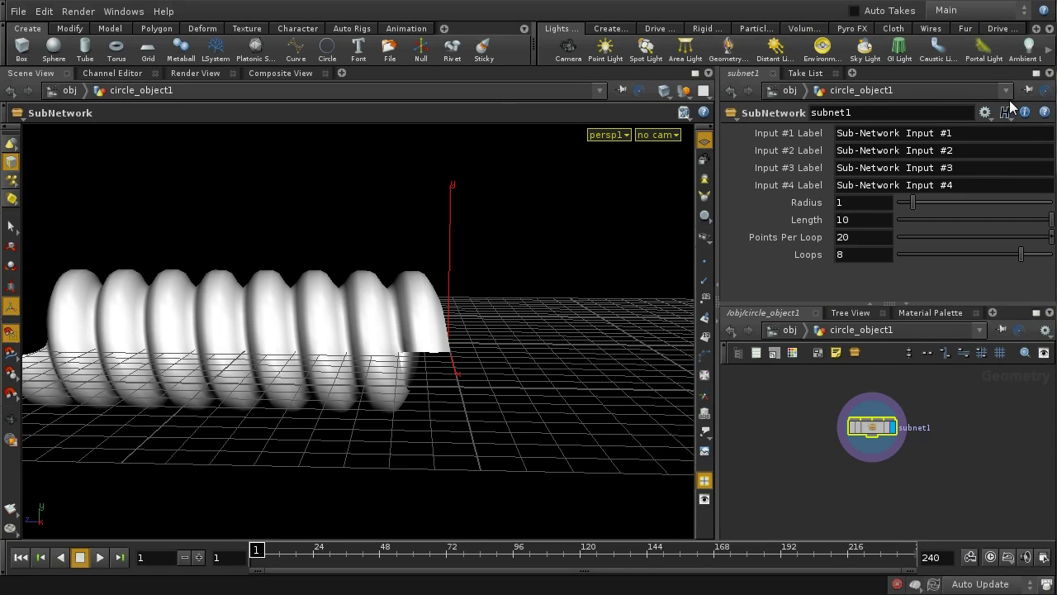
Reopen subnet1's parameter interface, link its Radius parameter to the Radius of circle1 inside the subnetwork, and accept
{"action": "left_click", "coordinate": [985, 113]}
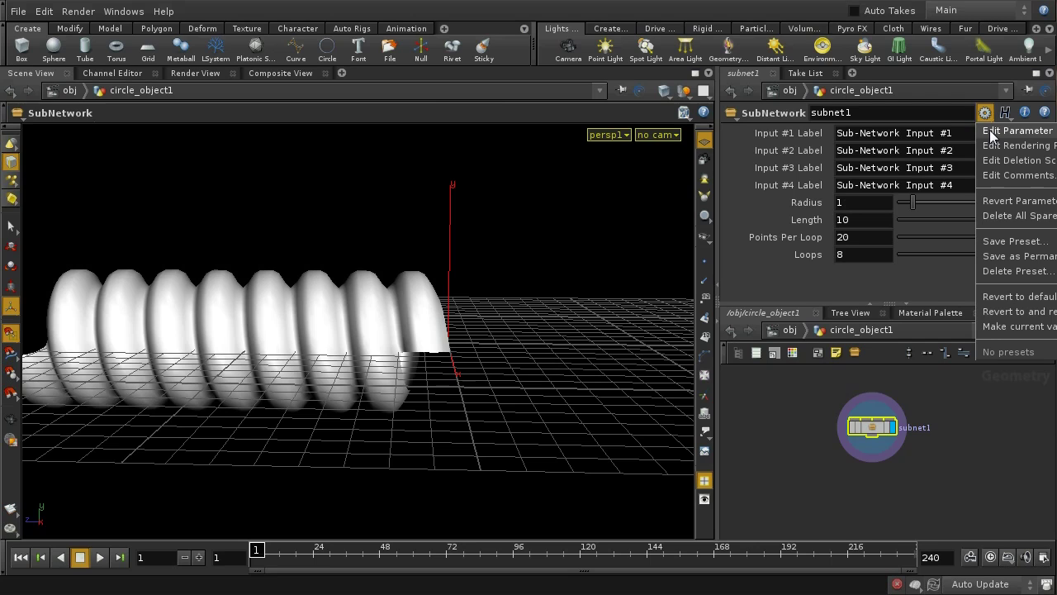
{"action": "left_click", "coordinate": [990, 131]}
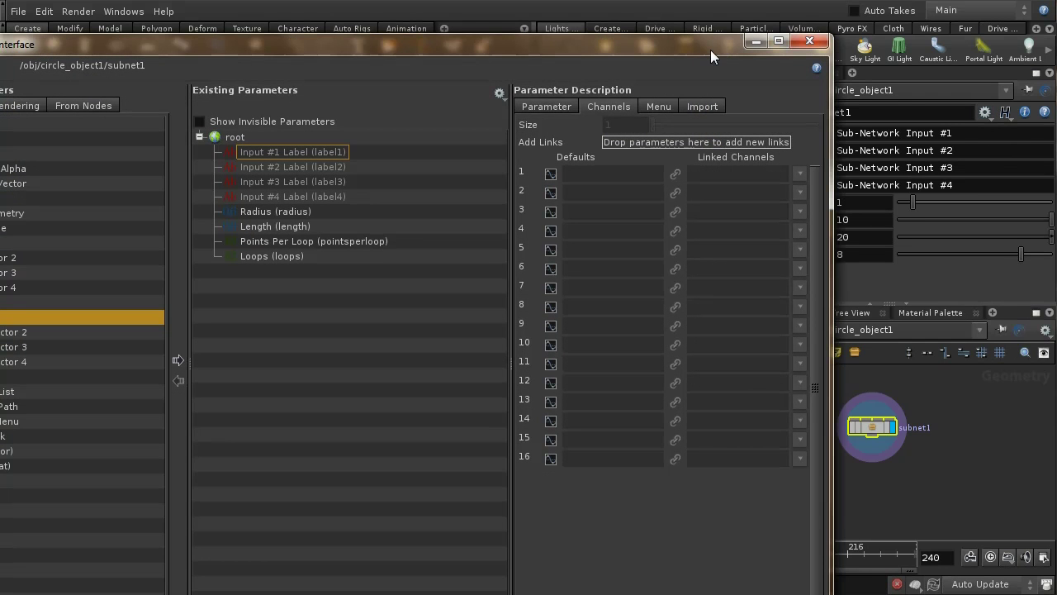
{"action": "left_click_drag", "start_coordinate": [711, 50], "coordinate": [640, 26]}
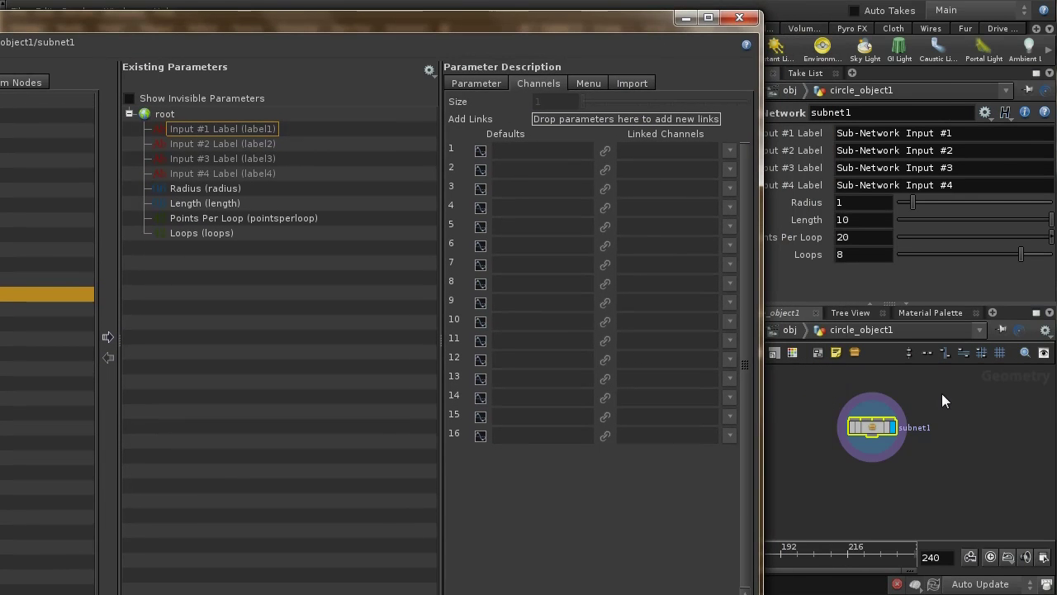
{"action": "double_click", "coordinate": [877, 426]}
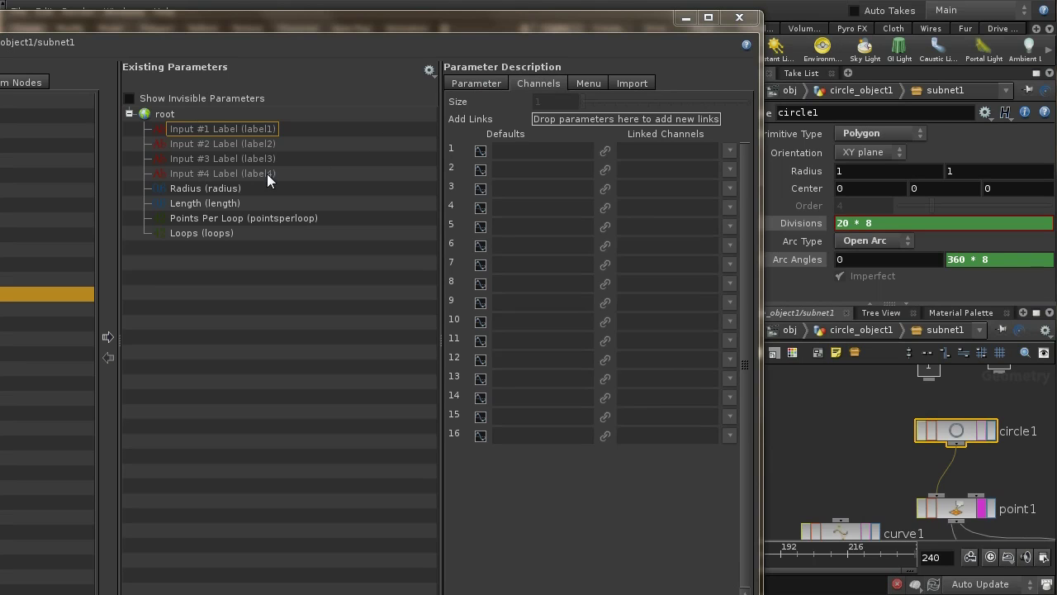
{"action": "left_click", "coordinate": [236, 188]}
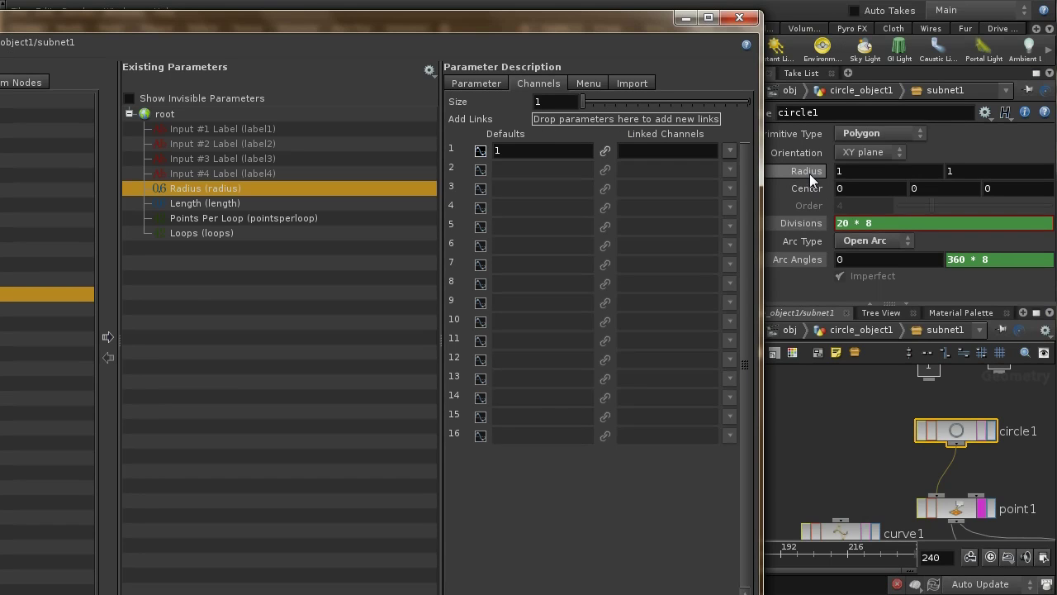
{"action": "left_click_drag", "start_coordinate": [809, 173], "coordinate": [702, 117]}
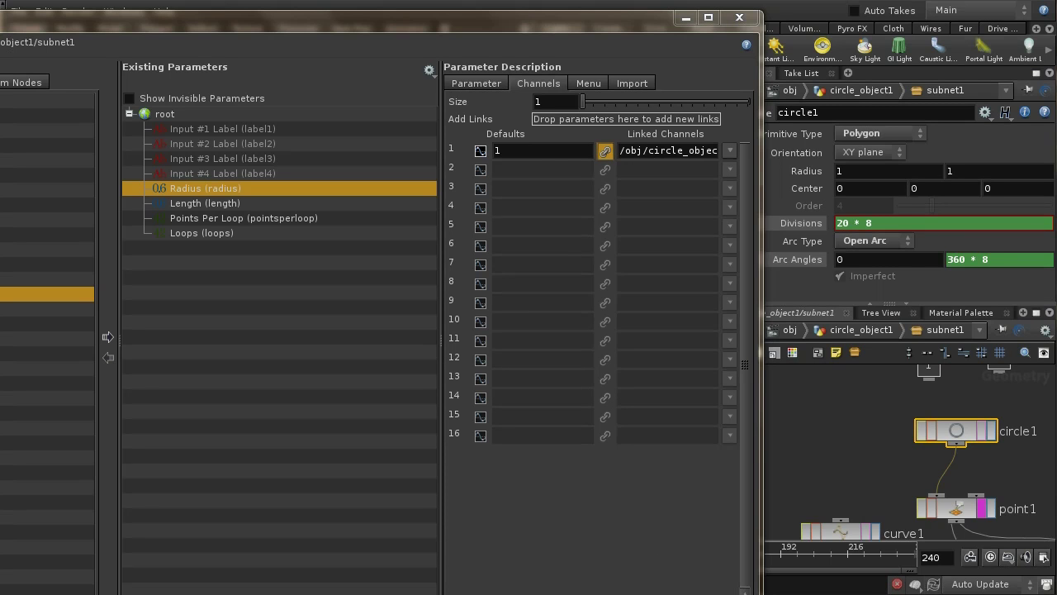
{"action": "left_click", "coordinate": [710, 590]}
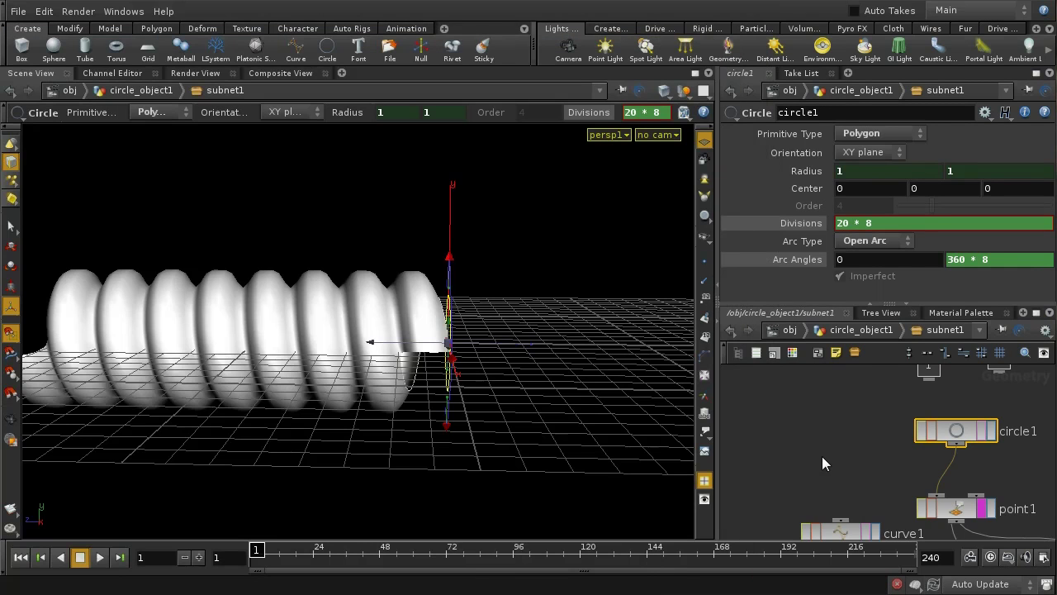
Inspect the channel references in circle1's Radius, and test the link by varying subnet1's Radius value
{"action": "left_click", "coordinate": [815, 171]}
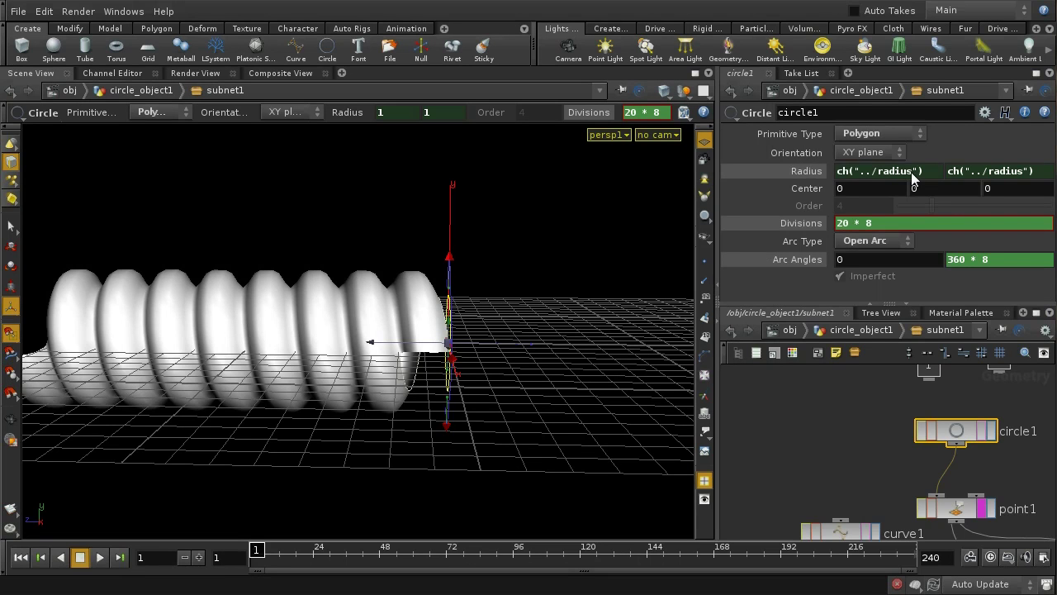
{"action": "left_click", "coordinate": [809, 171]}
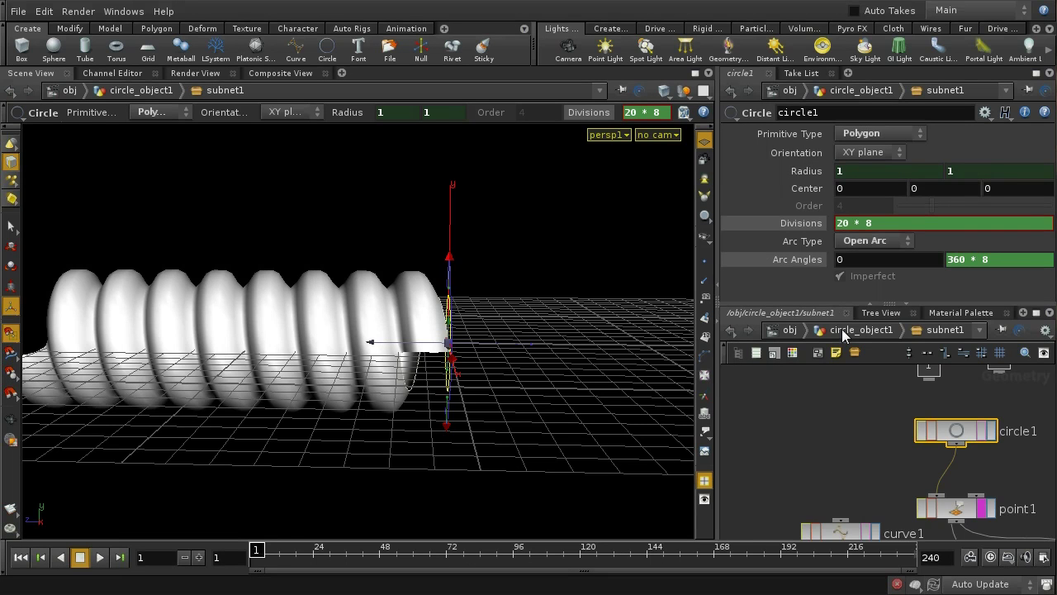
{"action": "left_click", "coordinate": [842, 330]}
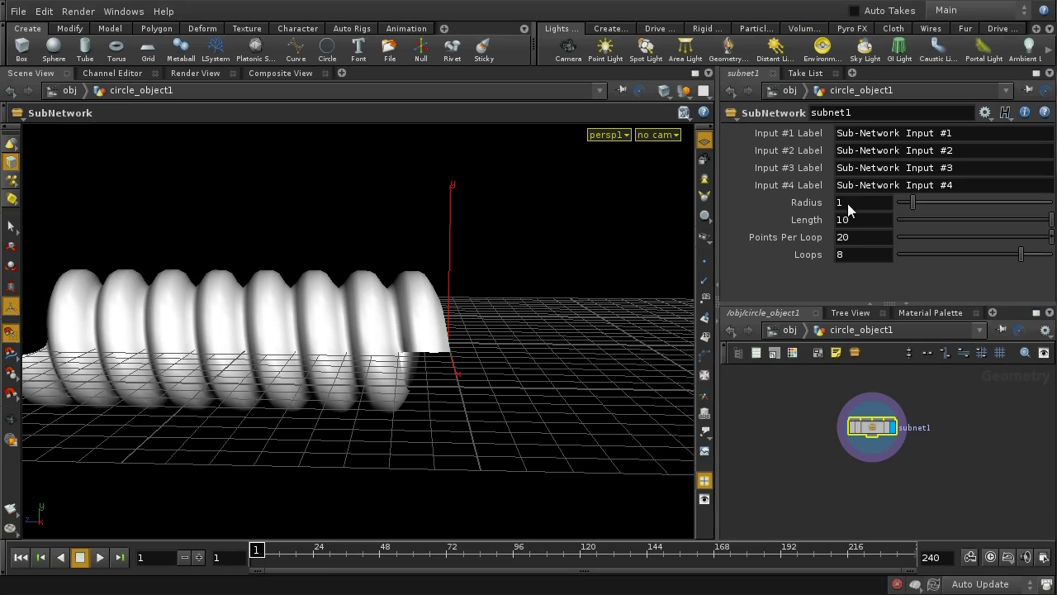
{"action": "mouse_move", "coordinate": [847, 204]}
{"action": "middle_mouse_down"}
{"action": "mouse_move", "coordinate": [890, 207]}
{"action": "mouse_move", "coordinate": [867, 209]}
{"action": "middle_mouse_up"}
Inside subnet1, set circle1's Divisions to the expression ch("../pointsperloop") * ch("../loops")
{"action": "double_click", "coordinate": [869, 428]}
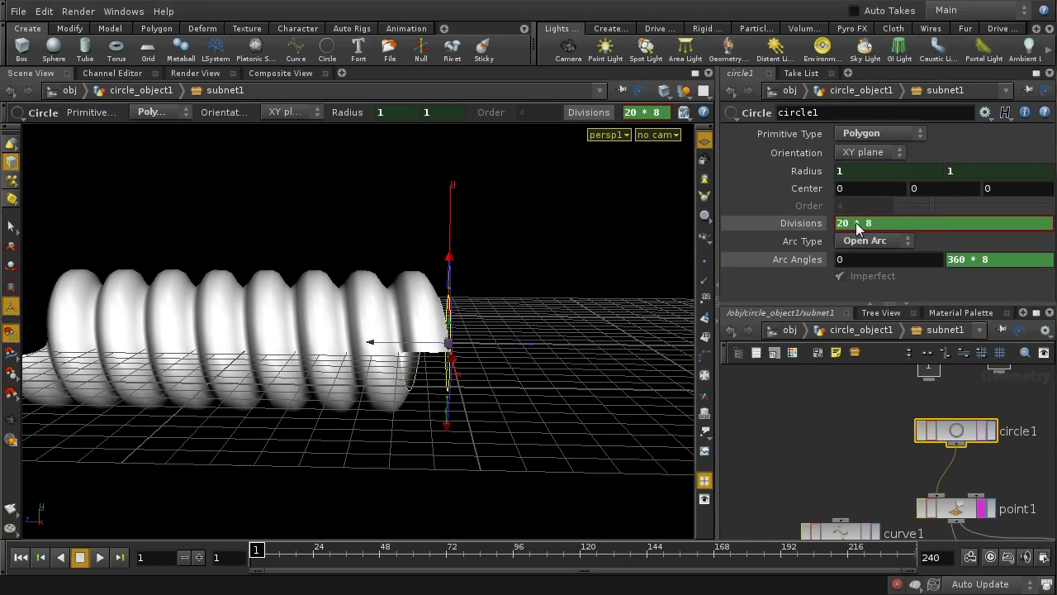
{"action": "left_click", "coordinate": [882, 225]}
{"action": "type", "text": "ch("}
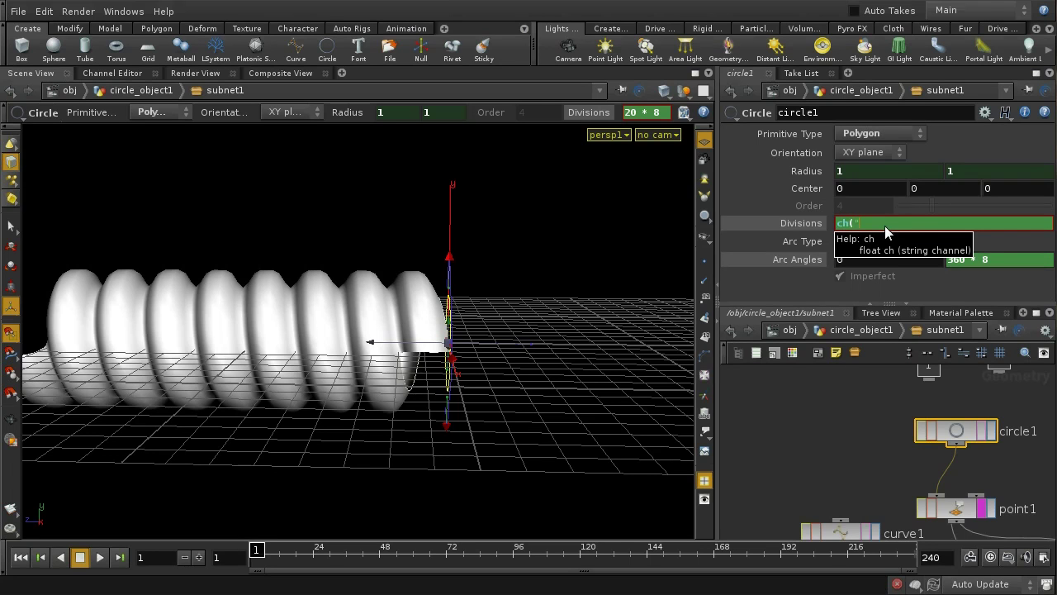
{"action": "type", "text": "\"../points"}
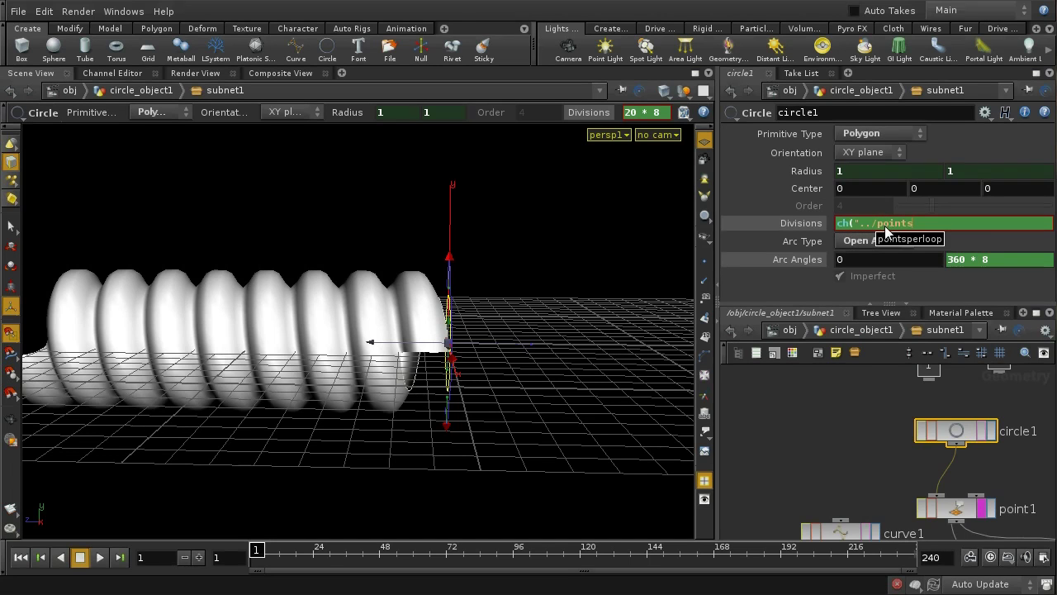
{"action": "left_click", "coordinate": [888, 239]}
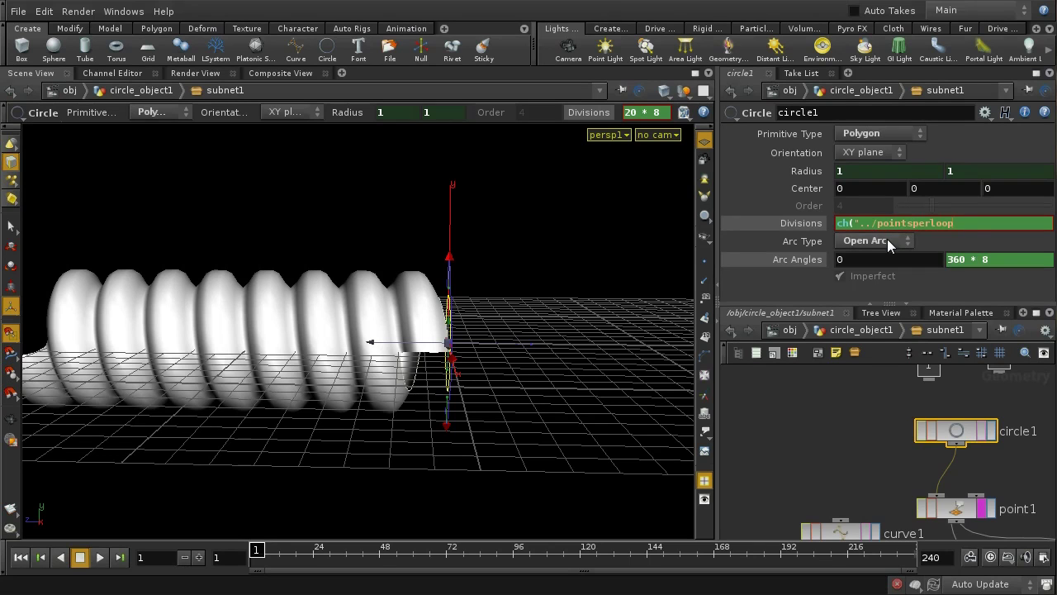
{"action": "type", "text": ") * ch(\""}
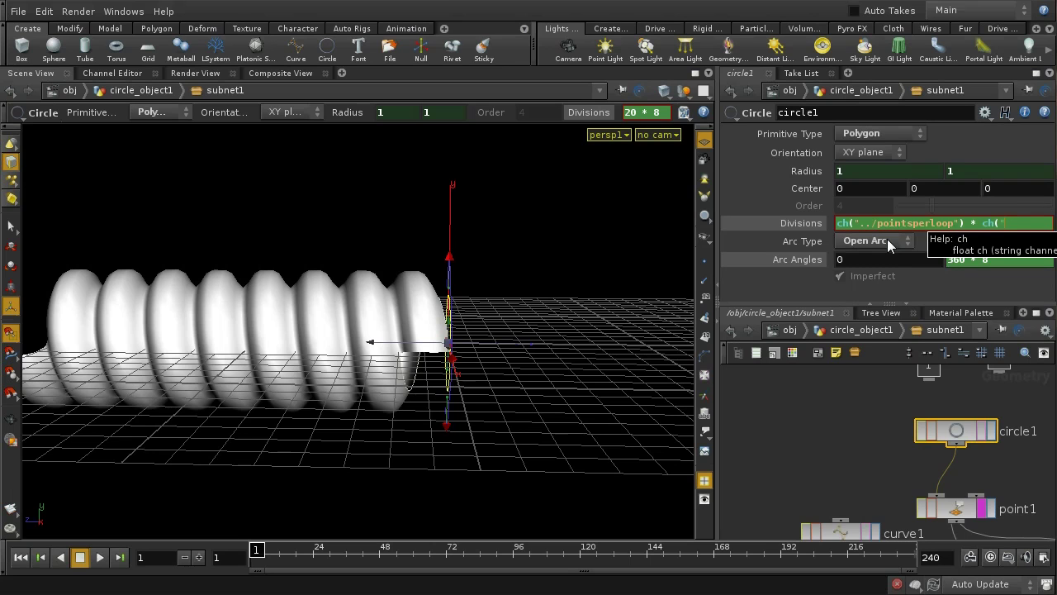
{"action": "type", "text": "../"}
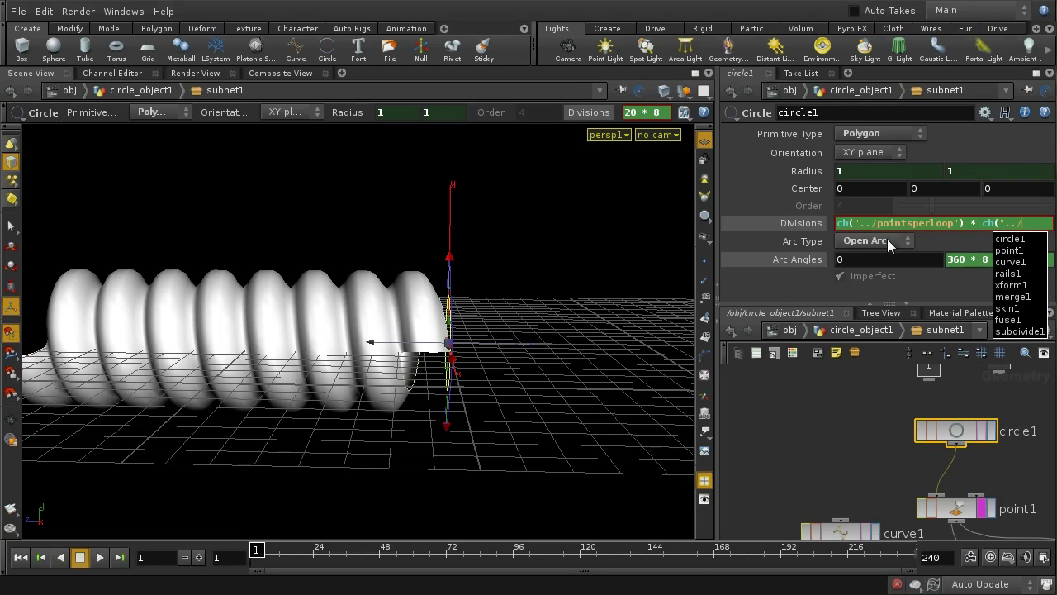
{"action": "type", "text": "loo"}
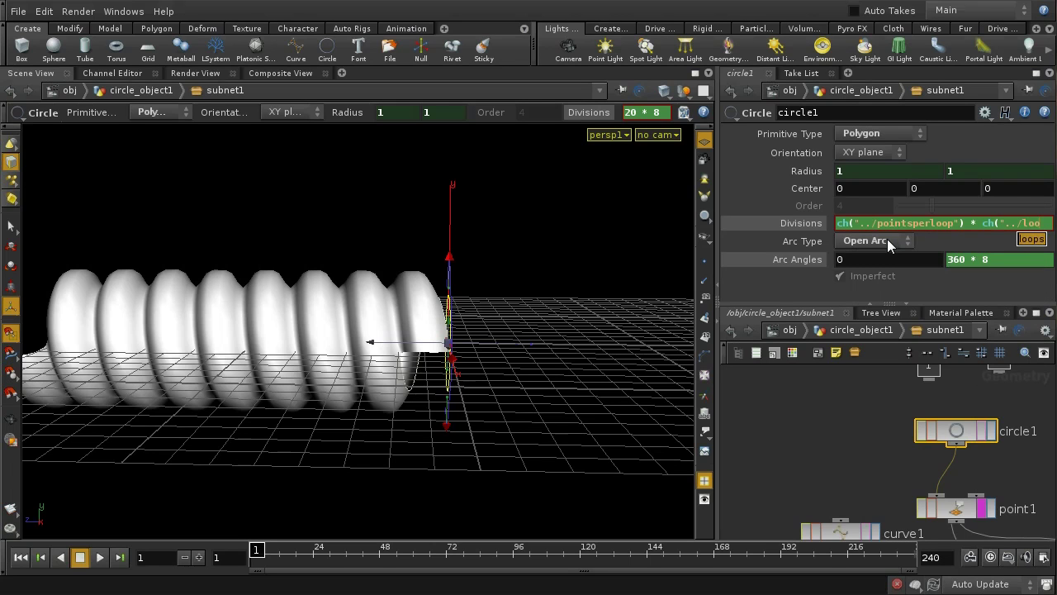
{"action": "type", "text": "ps\""}
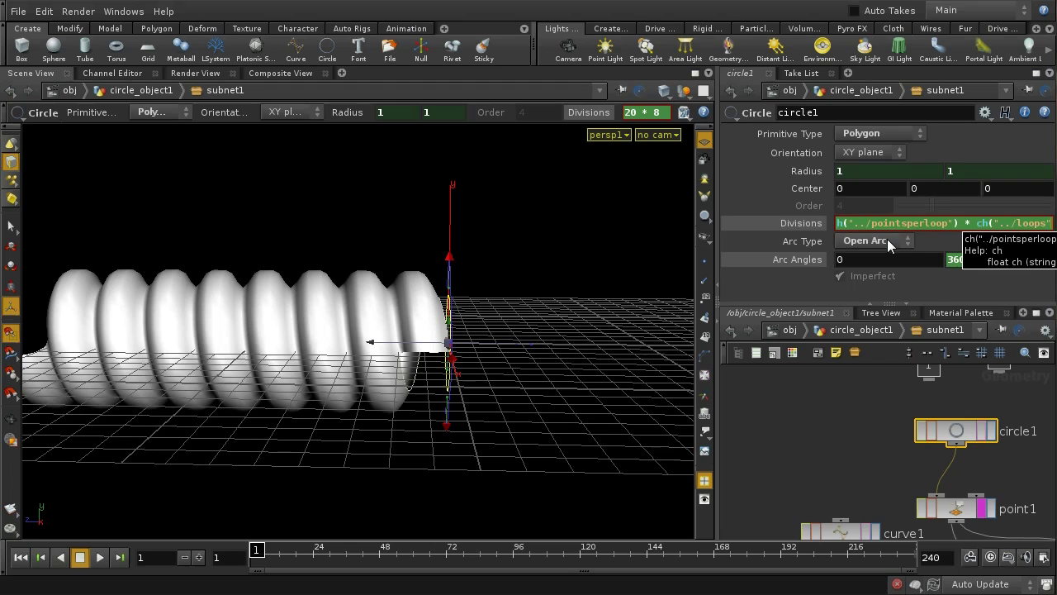
{"action": "type", "text": ")"}
{"action": "key", "text": "Return"}
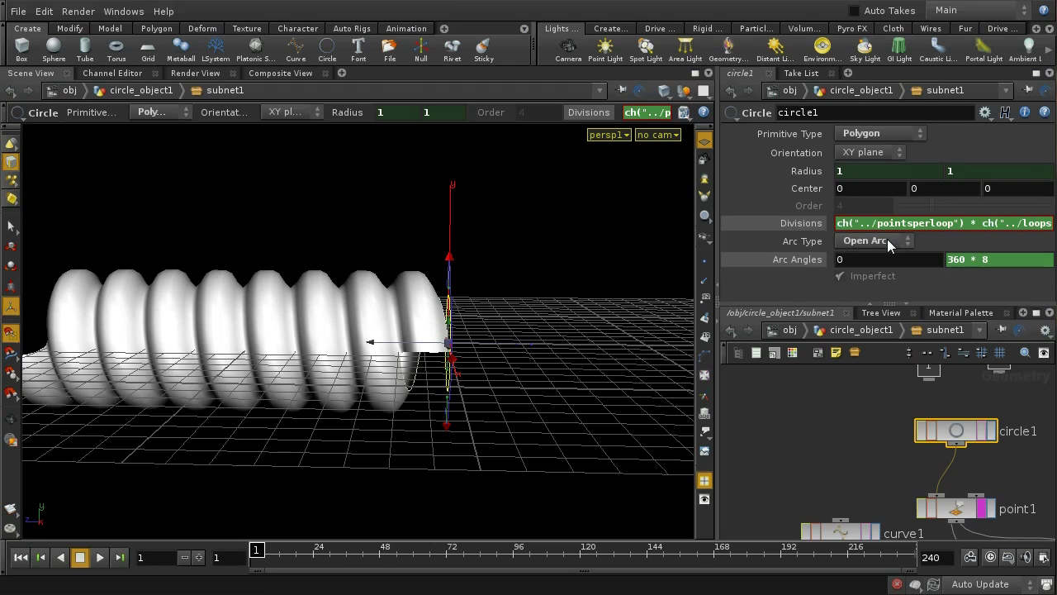
{"action": "left_click", "coordinate": [813, 221]}
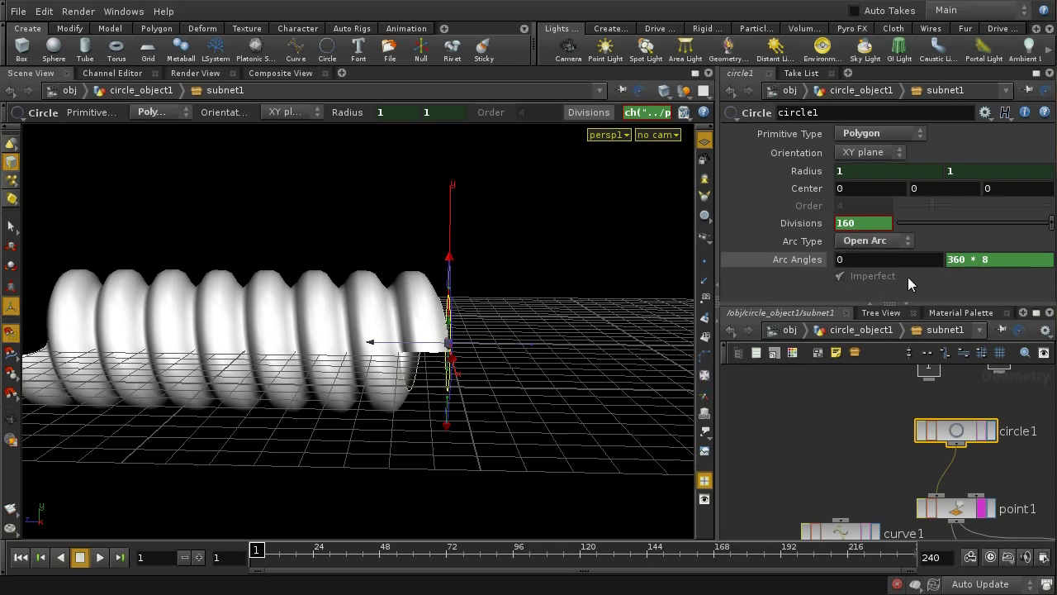
Set circle1's end Arc Angle to the expression 360 * ch("../loops")
{"action": "left_click", "coordinate": [994, 259]}
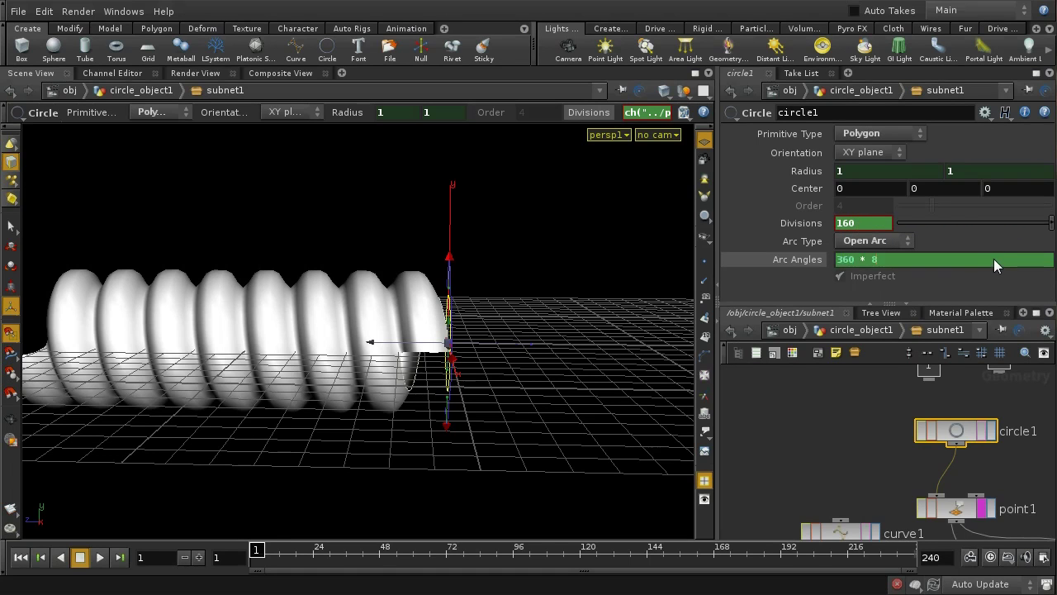
{"action": "key", "text": "BackSpace"}
{"action": "type", "text": "ch(\""}
{"action": "type", "text": "../"}
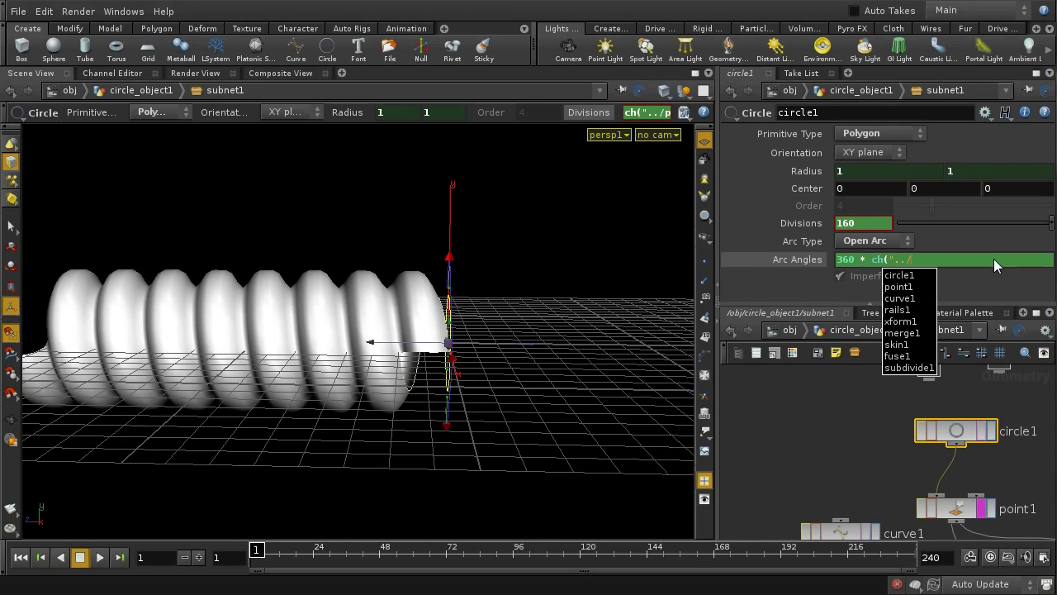
{"action": "type", "text": "loop"}
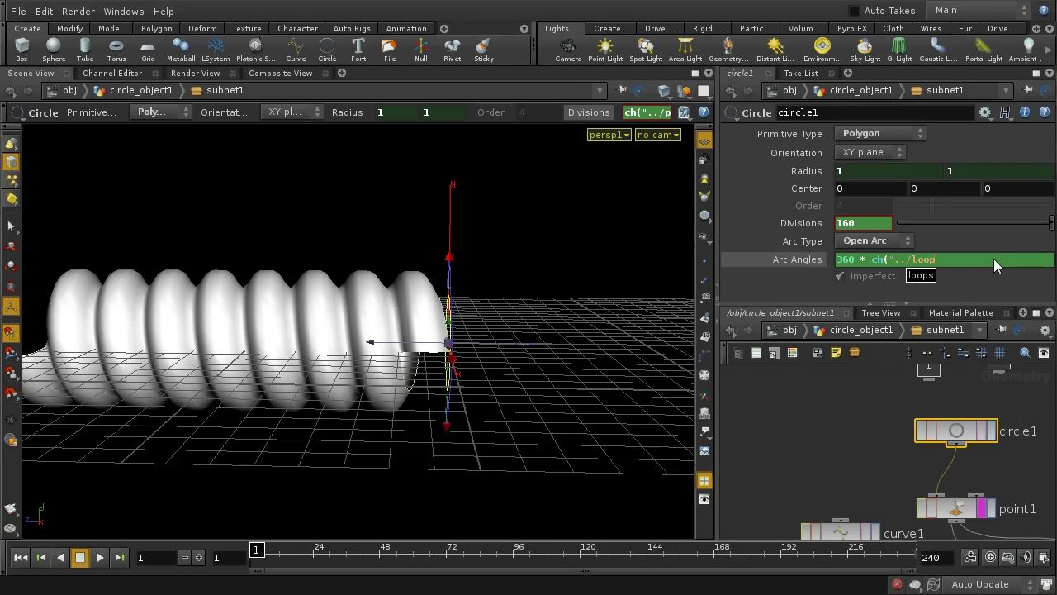
{"action": "type", "text": "s\")"}
{"action": "key", "text": "Return"}
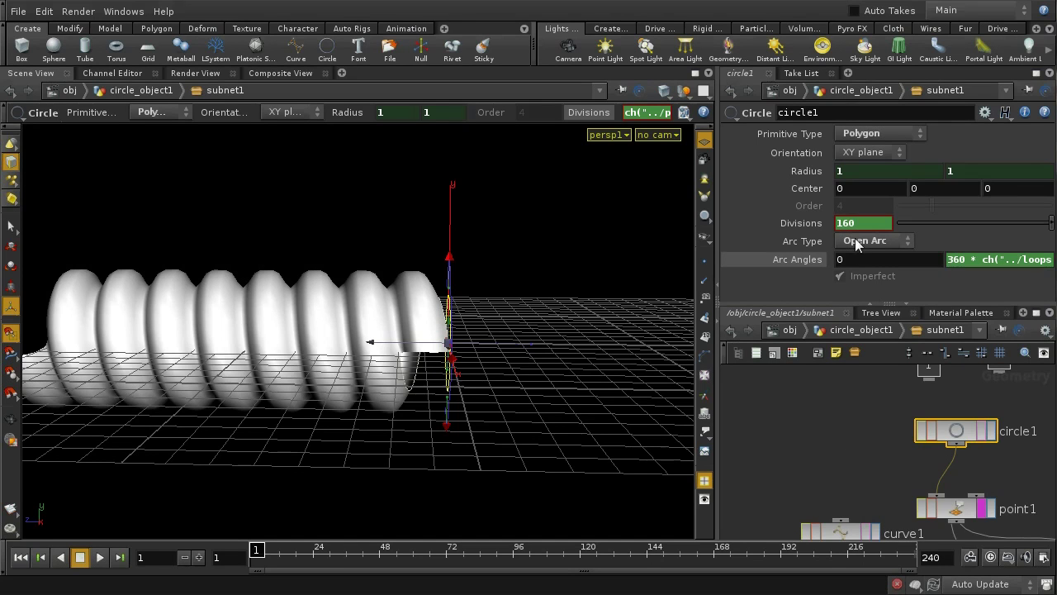
Open circle1's parameter interface for editing and add a Float parameter to its existing parameters
{"action": "left_click", "coordinate": [991, 117]}
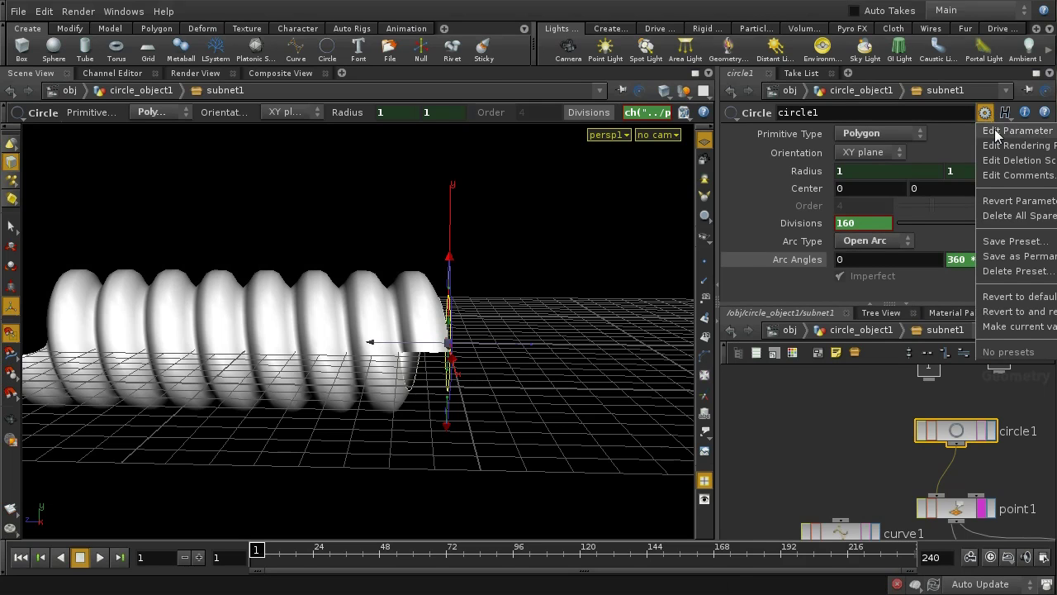
{"action": "left_click", "coordinate": [994, 129]}
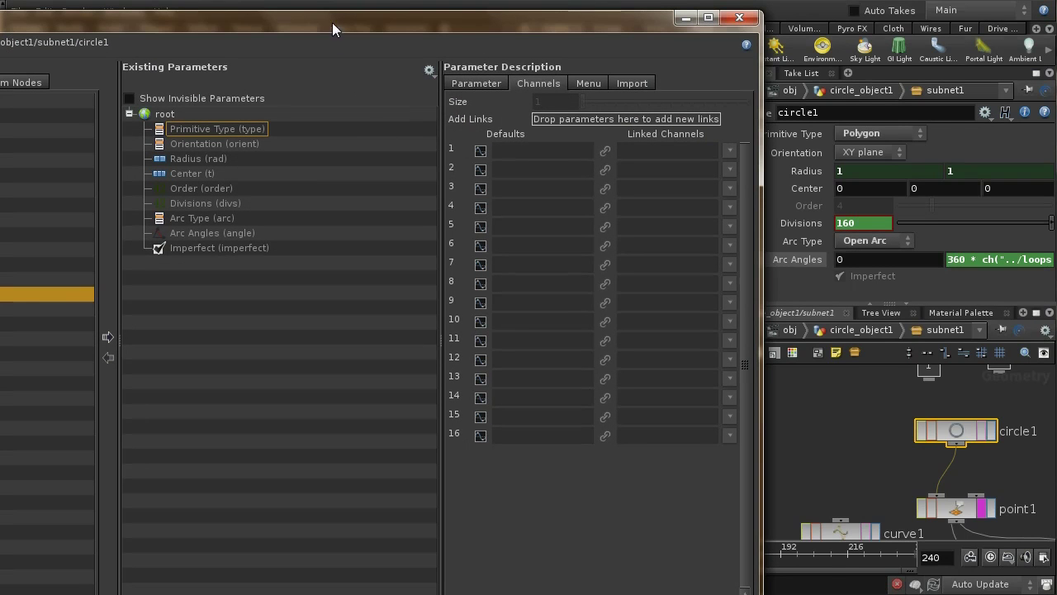
{"action": "left_click_drag", "start_coordinate": [332, 22], "coordinate": [541, 22]}
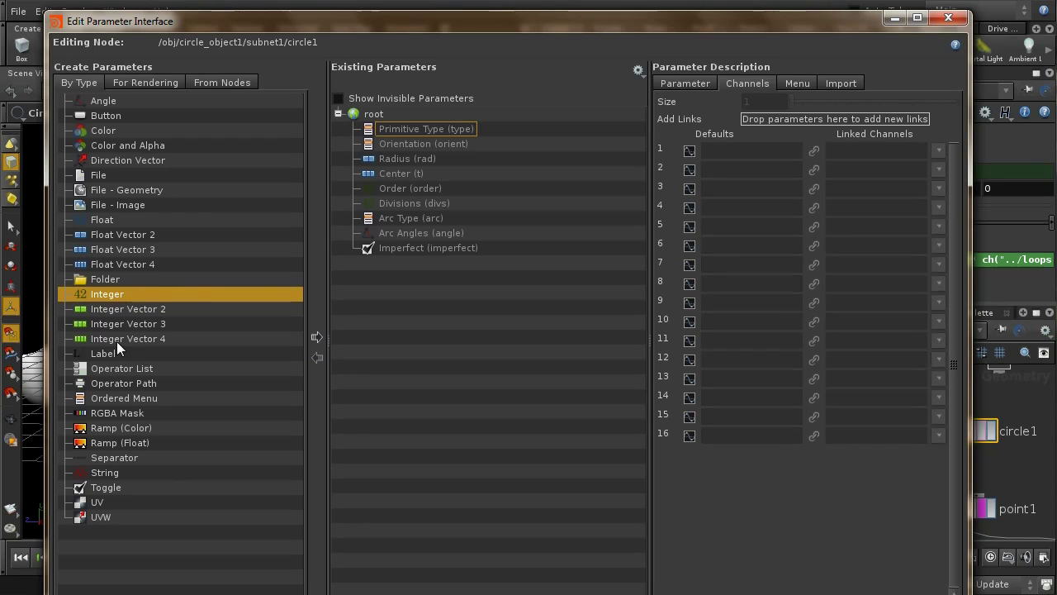
{"action": "left_click_drag", "start_coordinate": [104, 221], "coordinate": [388, 117]}
{"action": "left_click", "coordinate": [704, 84]}
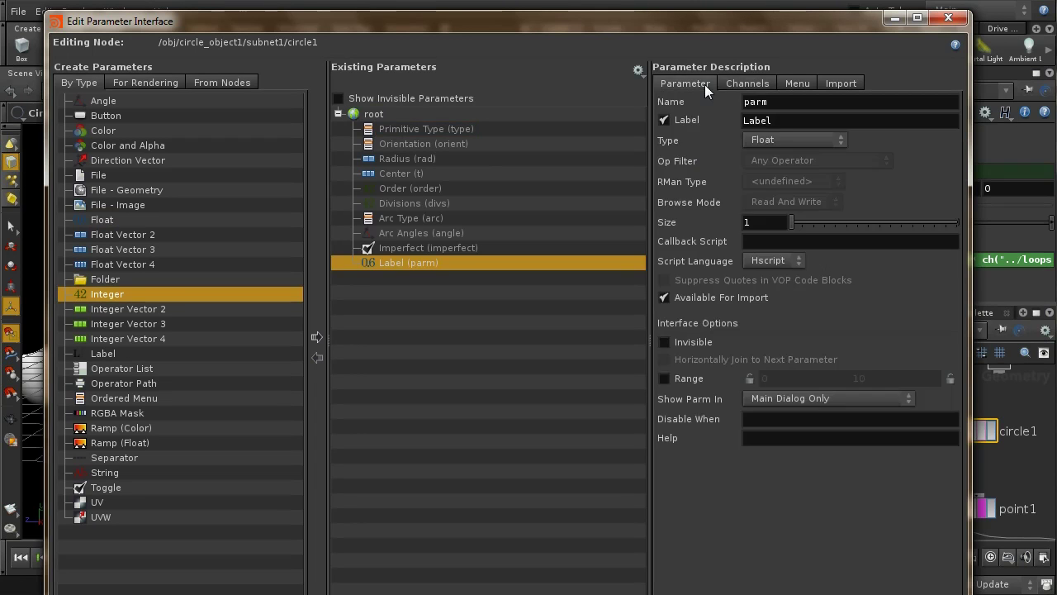
Name circle1's new Float parameter rise, label it Rise, and accept the parameter interface changes
{"action": "double_click", "coordinate": [767, 104]}
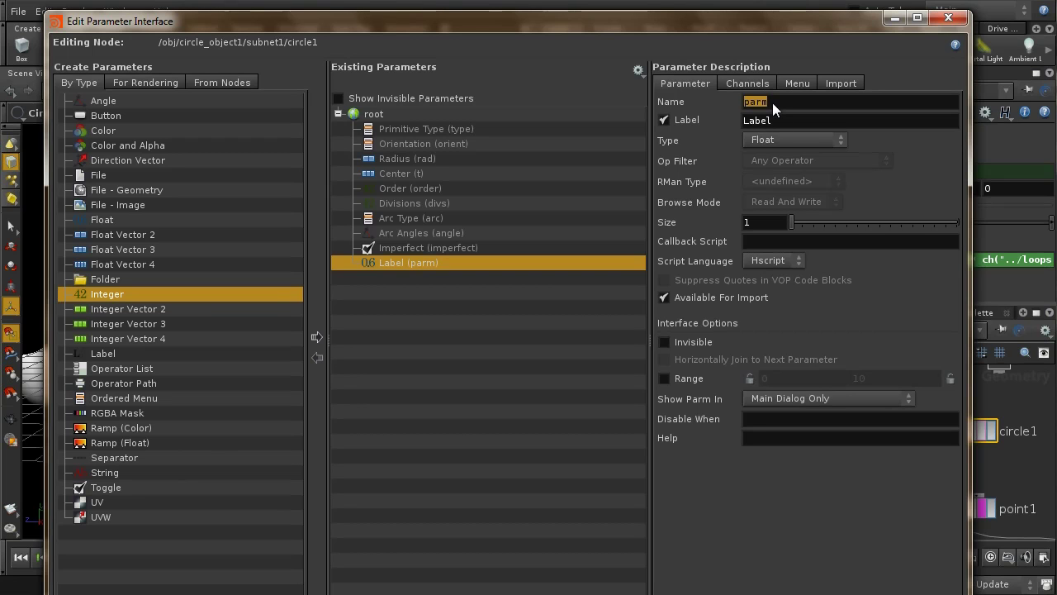
{"action": "type", "text": "rise"}
{"action": "key", "text": "Tab"}
{"action": "type", "text": "R"}
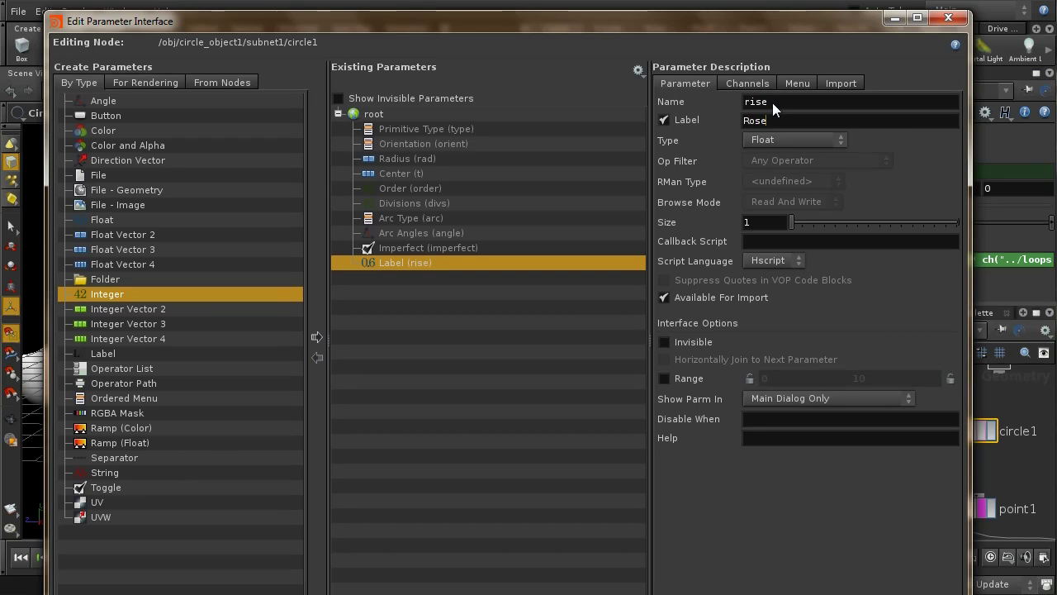
{"action": "key", "text": "BackSpace"}
{"action": "key", "text": "BackSpace"}
{"action": "key", "text": "BackSpace"}
{"action": "type", "text": "ise"}
{"action": "key", "text": "Return"}
{"action": "left_click_drag", "start_coordinate": [735, 23], "coordinate": [725, 0]}
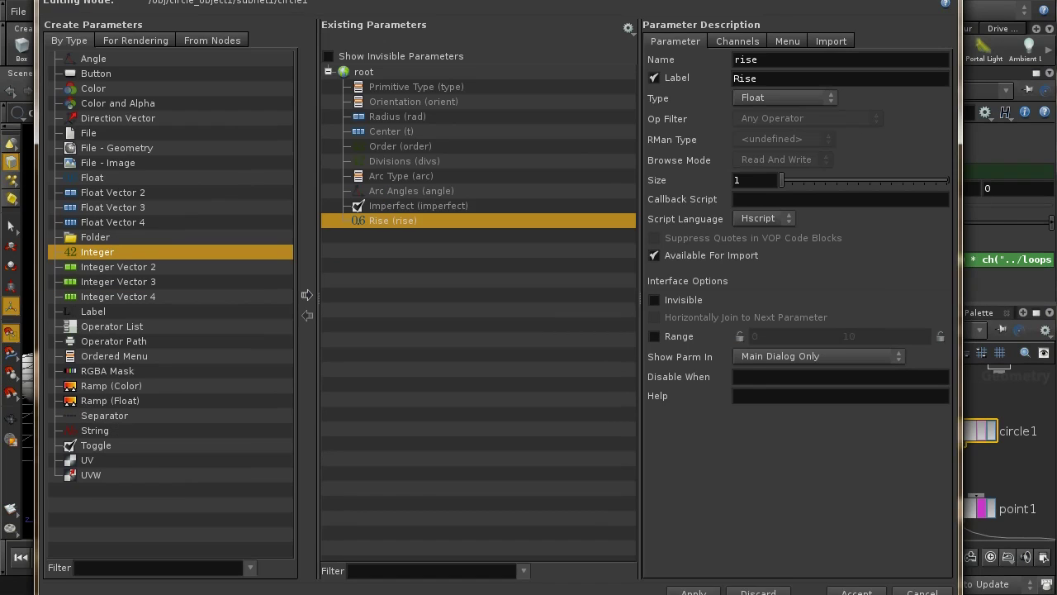
{"action": "left_click", "coordinate": [898, 591]}
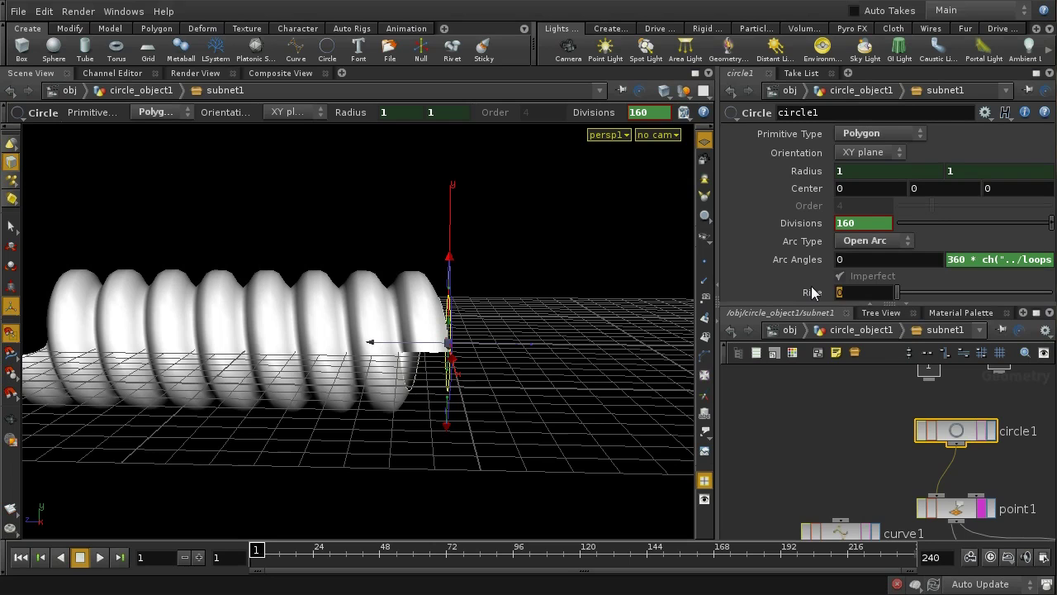
Set circle1's Rise parameter to the expression ch("../length") / ch("../loops") and display its evaluated value
{"action": "type", "text": "ch"}
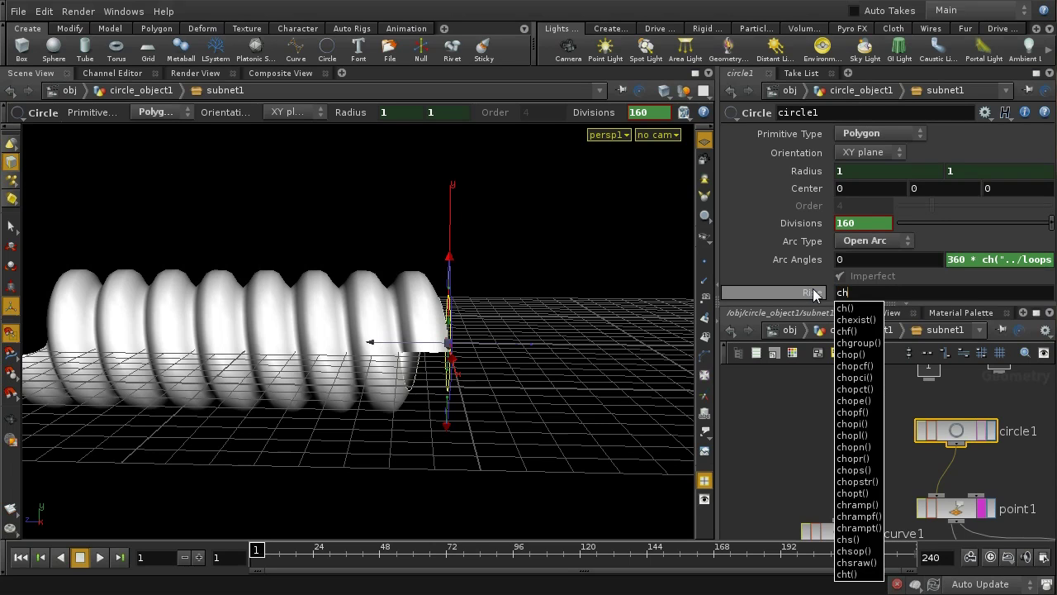
{"action": "type", "text": "(\""}
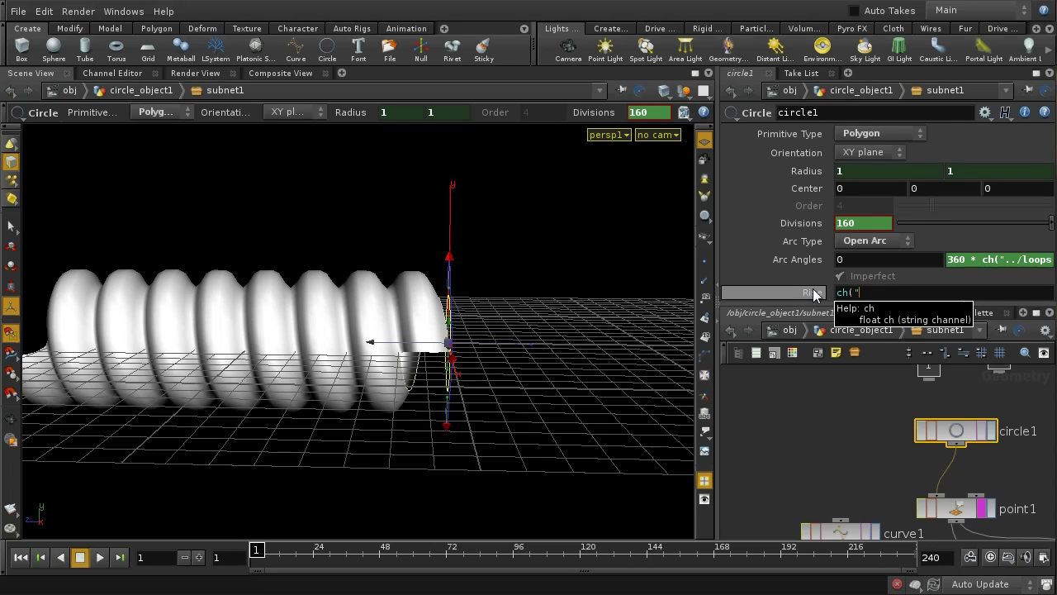
{"action": "type", "text": "../"}
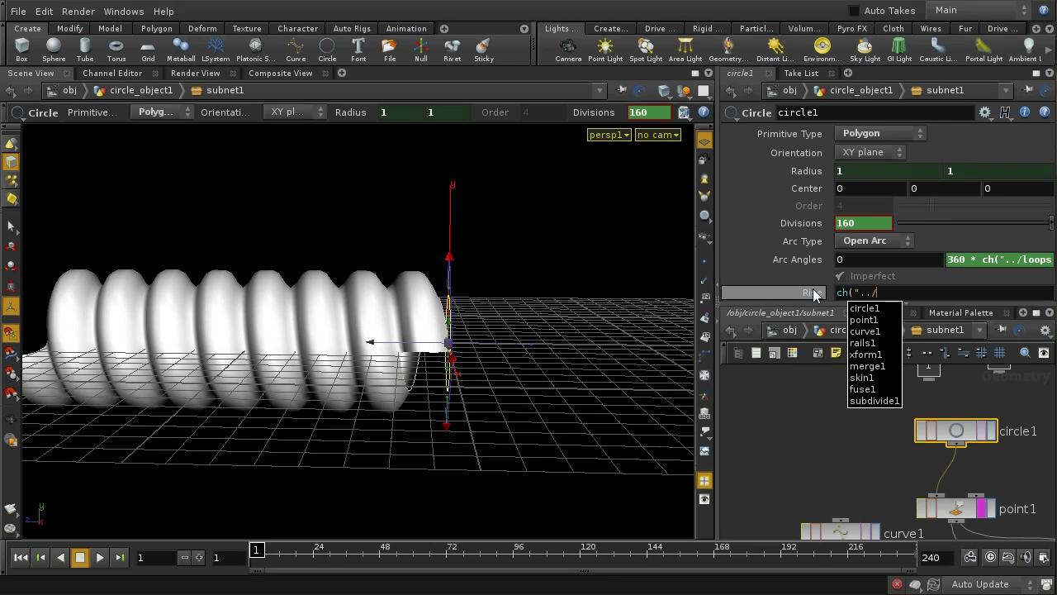
{"action": "type", "text": "length\""}
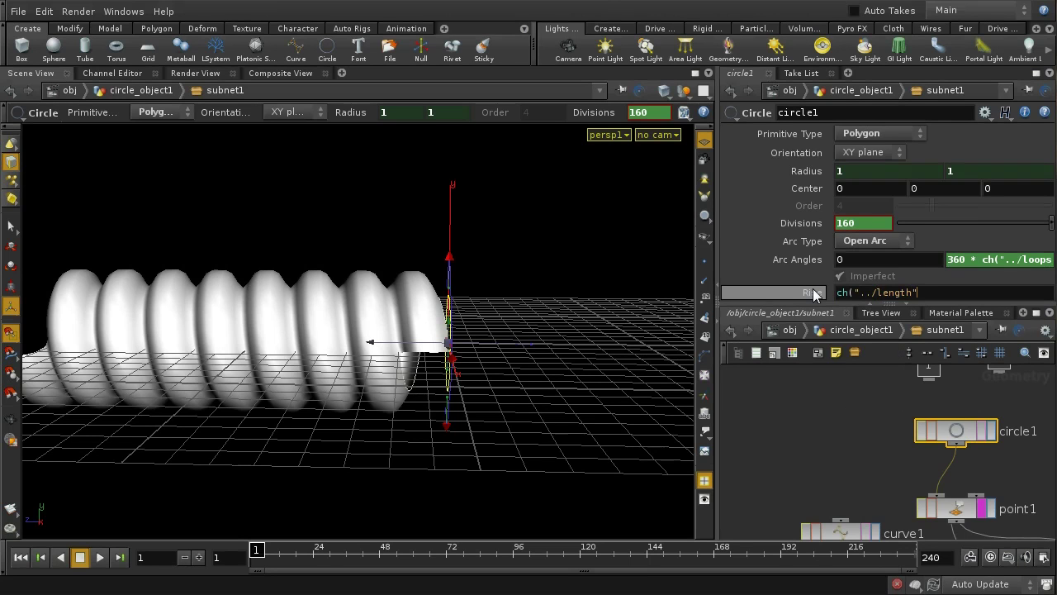
{"action": "type", "text": ")"}
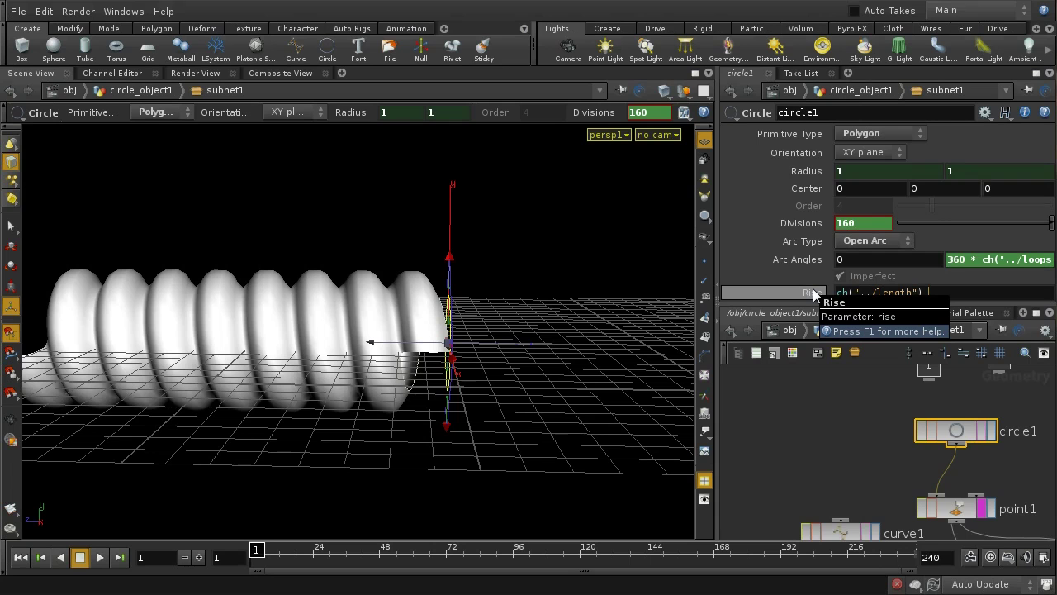
{"action": "type", "text": " / ch(\""}
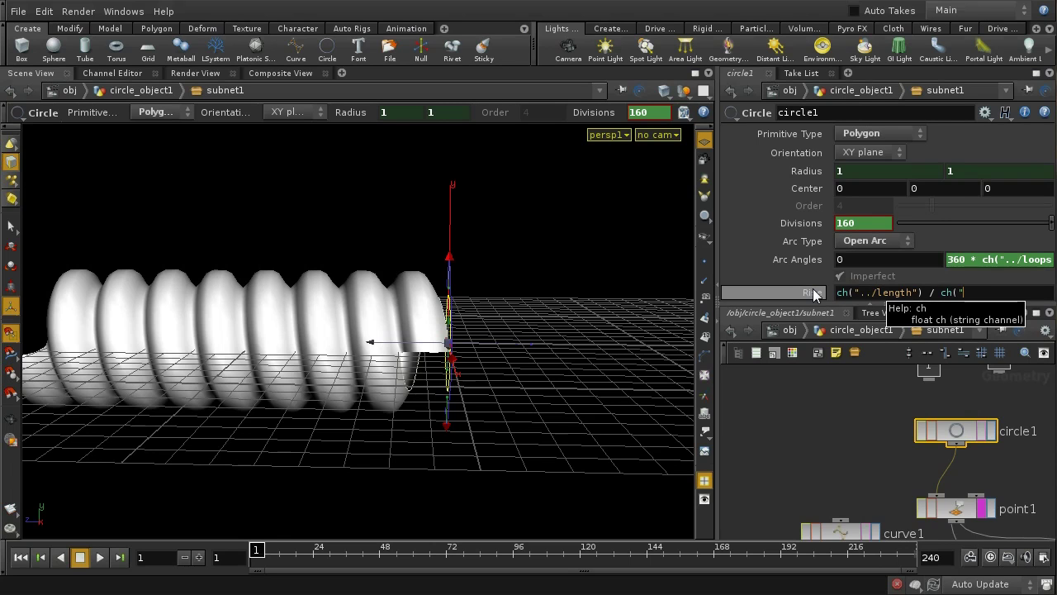
{"action": "type", "text": "../"}
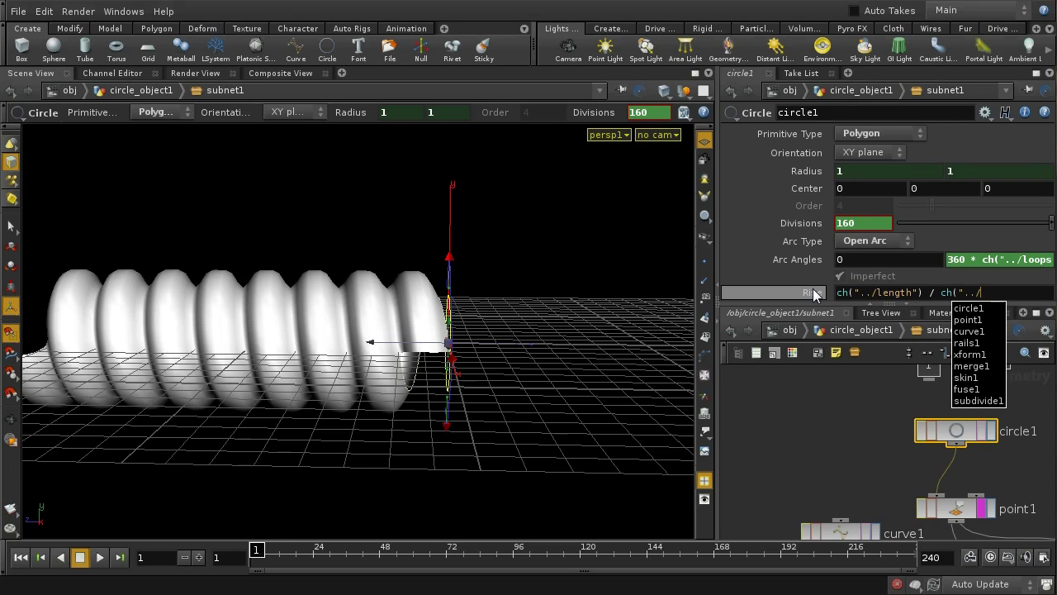
{"action": "type", "text": "loop"}
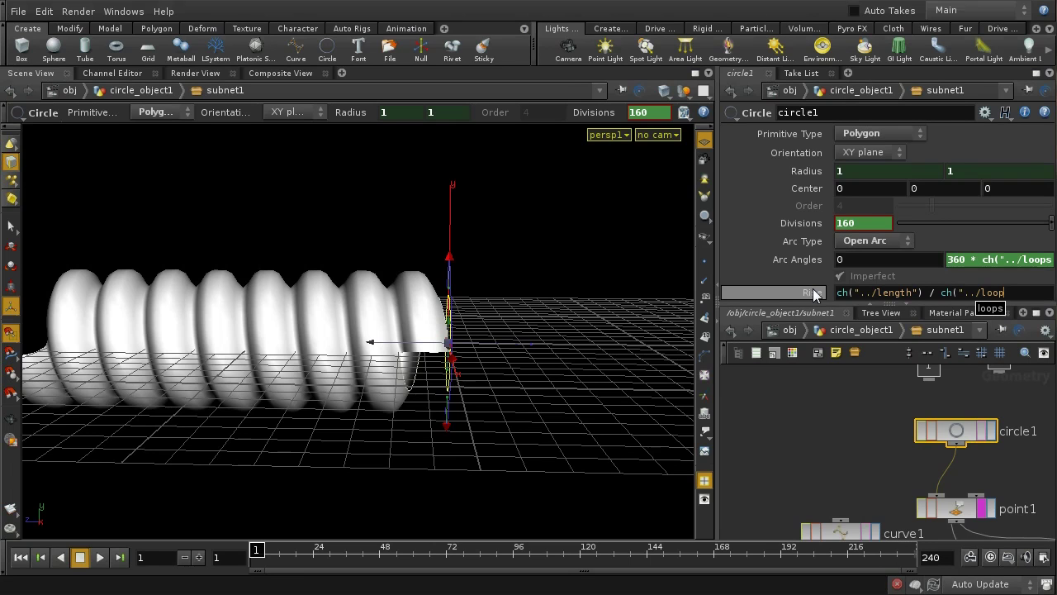
{"action": "type", "text": "s\""}
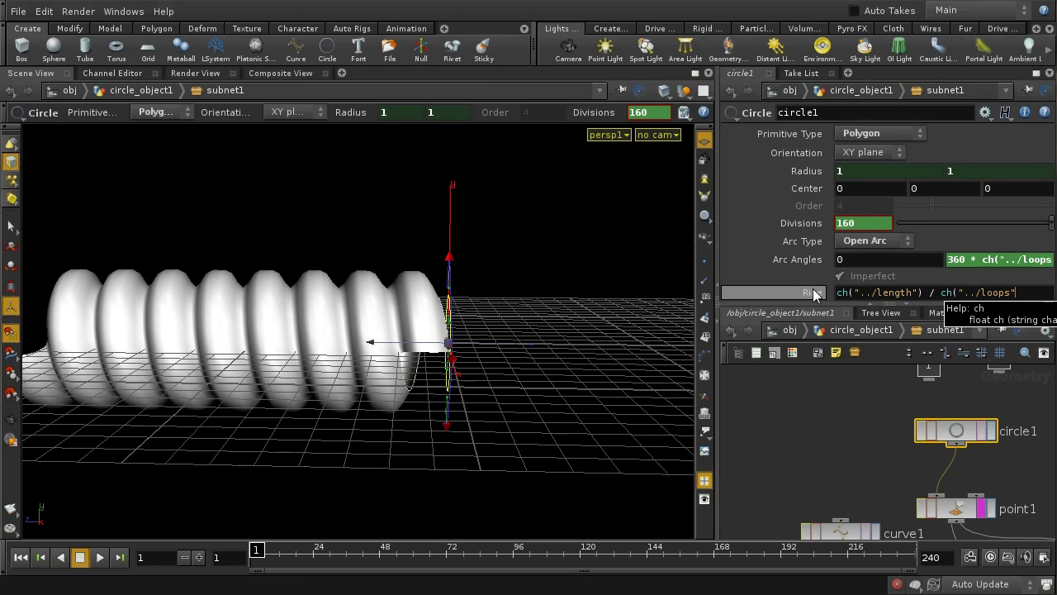
{"action": "type", "text": ")"}
{"action": "key", "text": "Return"}
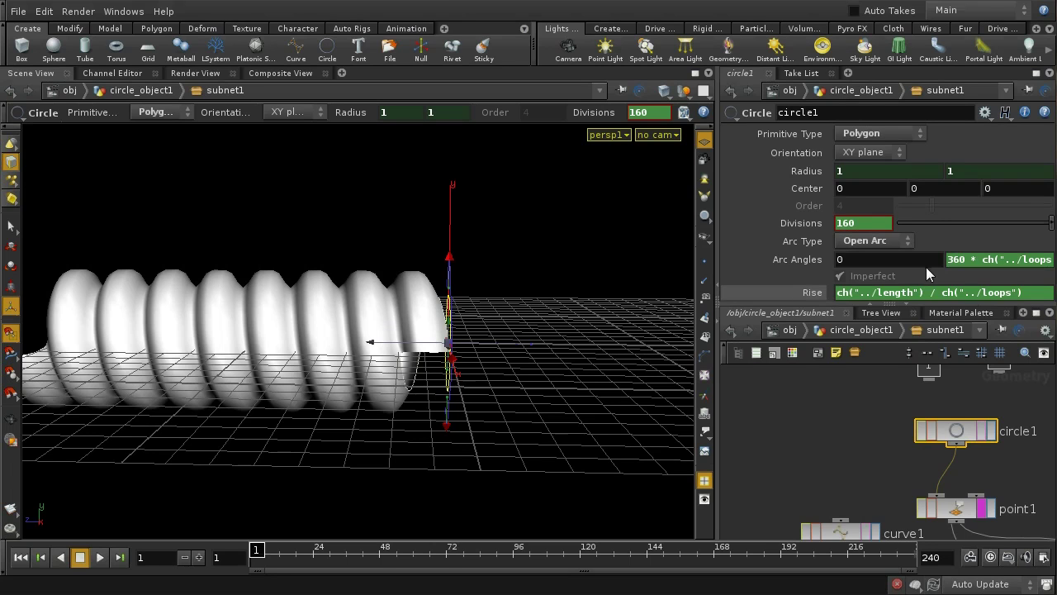
{"action": "left_click", "coordinate": [806, 294]}
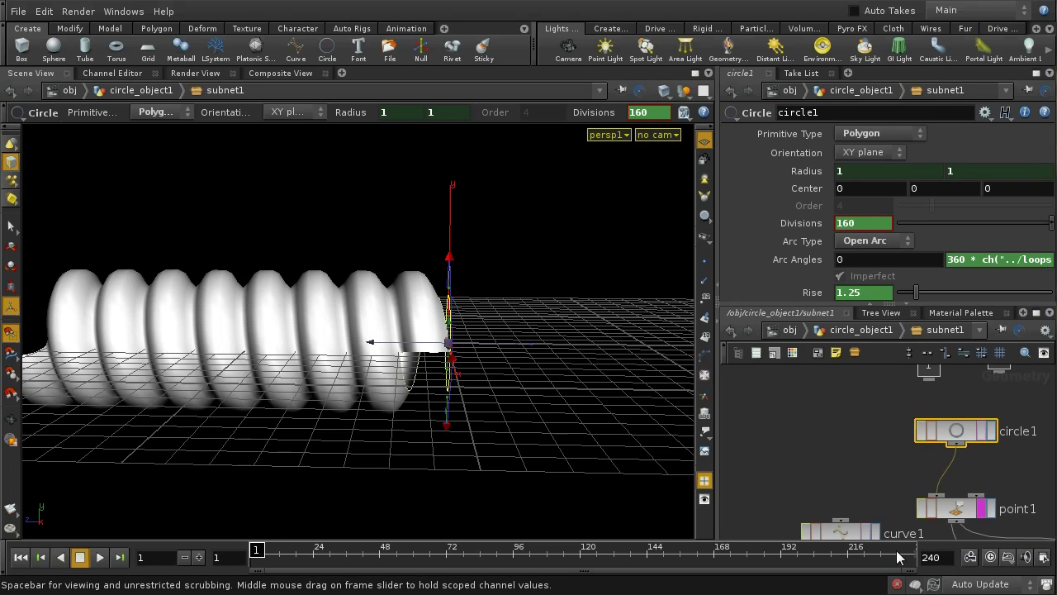
In point1's Z Position expression, replace the 0.05 multiplier with the channel reference ch("../circle1/rise")
{"action": "left_click", "coordinate": [958, 514]}
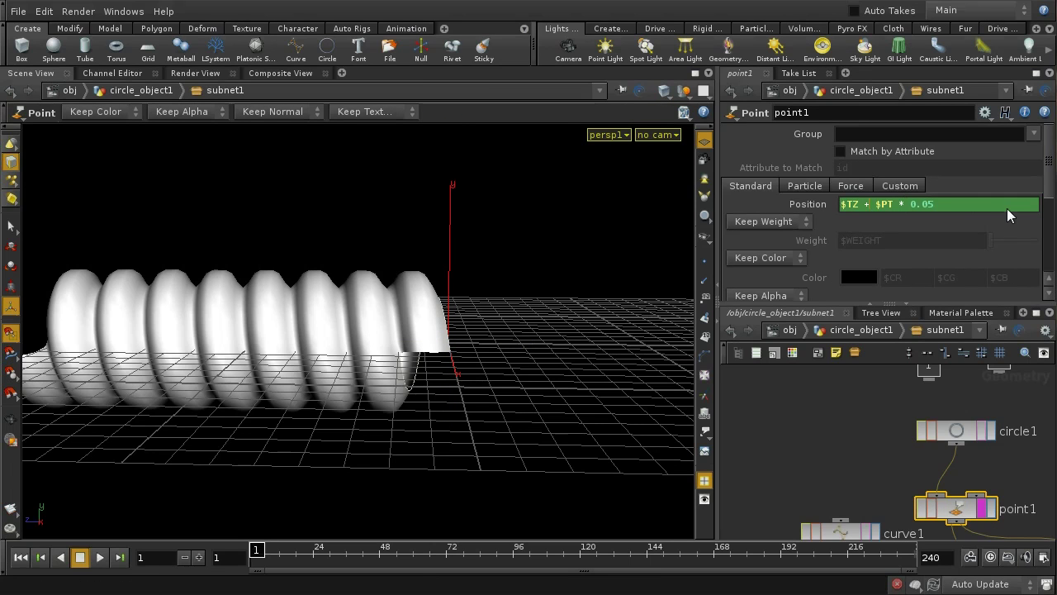
{"action": "key", "text": "BackSpace"}
{"action": "key", "text": "BackSpace"}
{"action": "key", "text": "BackSpace"}
{"action": "key", "text": "BackSpace"}
{"action": "type", "text": "ch(\""}
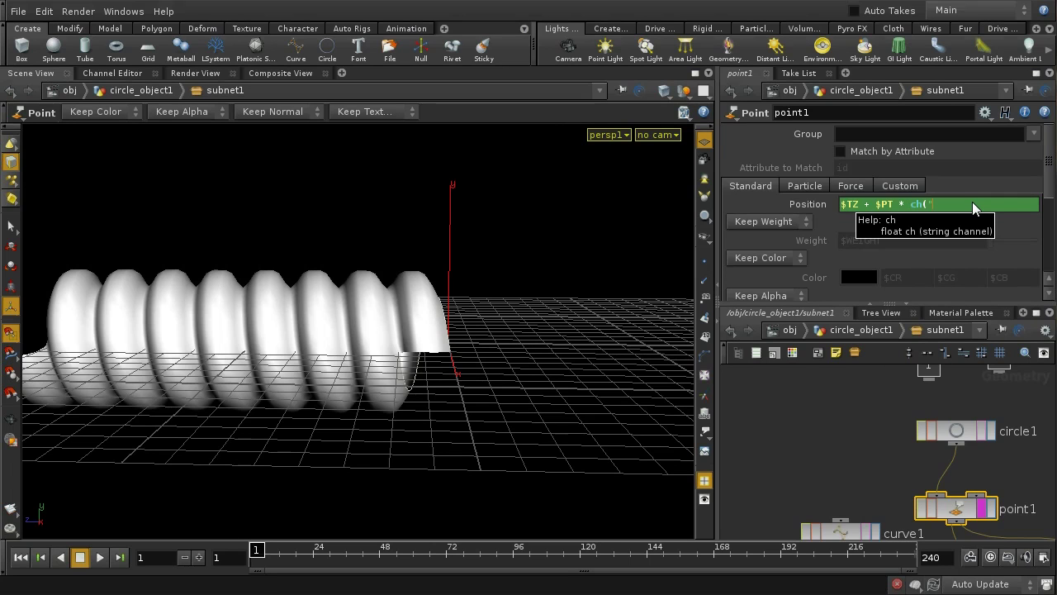
{"action": "type", "text": "../"}
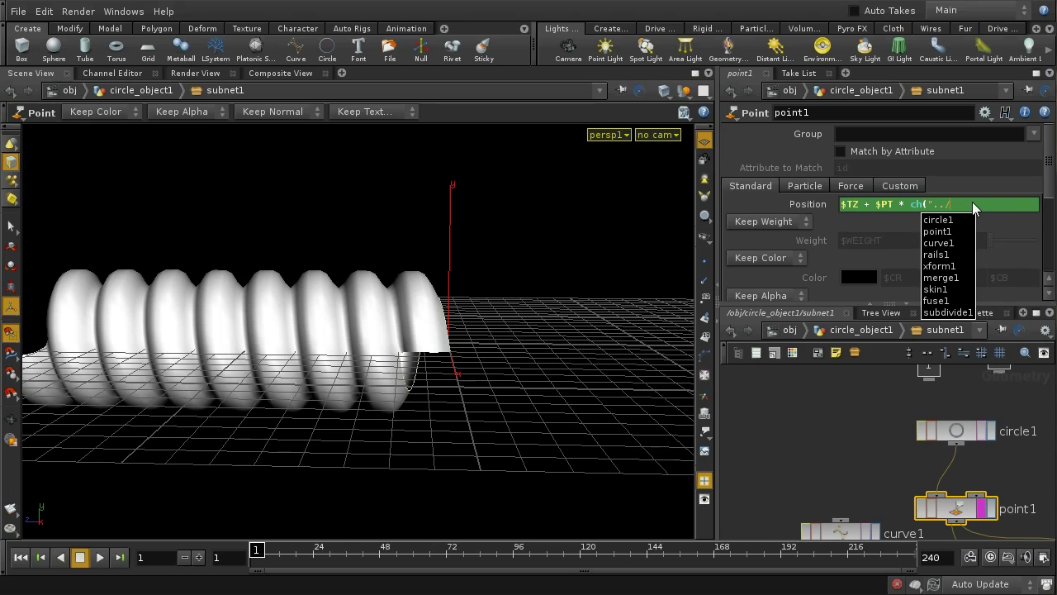
{"action": "key", "text": "Down"}
{"action": "key", "text": "Return"}
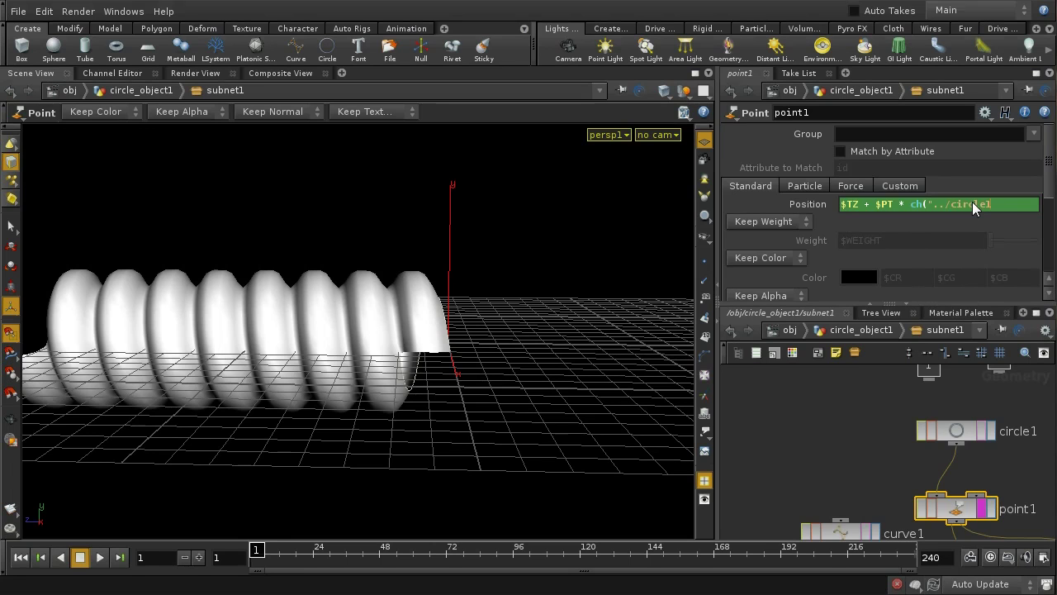
{"action": "type", "text": "/rise\") *"}
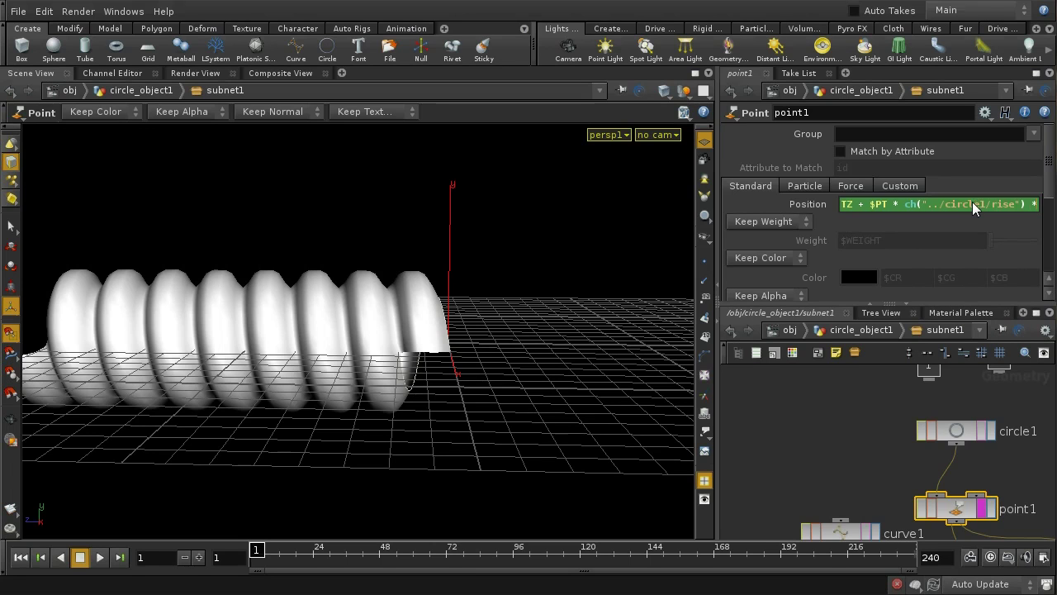
Complete point1's Z Position expression by dividing the rise reference by ch("../pointsperloop")
{"action": "type", "text": " ch(\""}
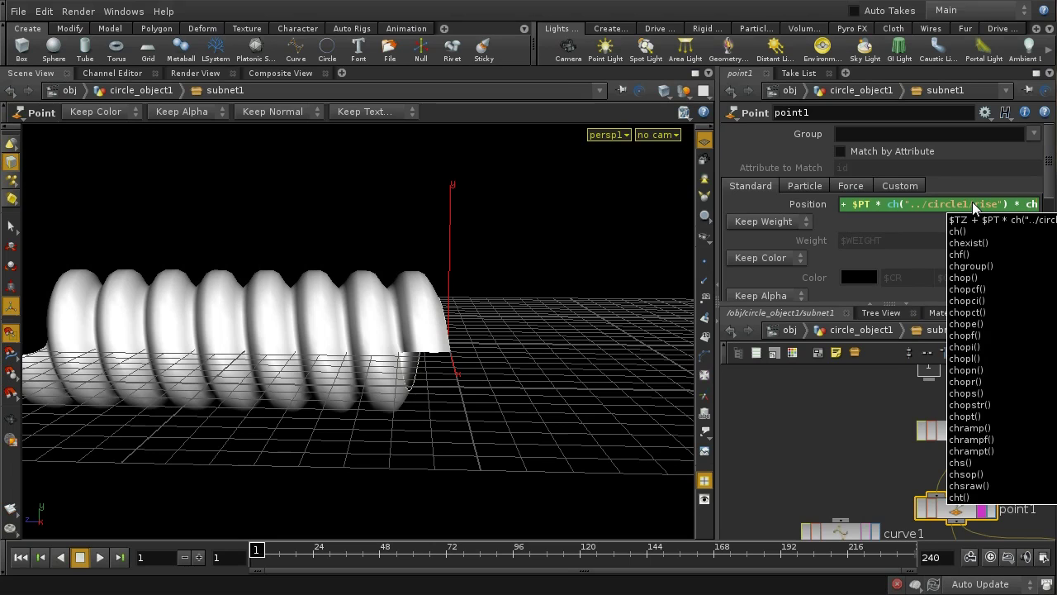
{"action": "key", "text": "BackSpace"}
{"action": "key", "text": "BackSpace"}
{"action": "key", "text": "BackSpace"}
{"action": "key", "text": "BackSpace"}
{"action": "key", "text": "BackSpace"}
{"action": "key", "text": "BackSpace"}
{"action": "key", "text": "BackSpace"}
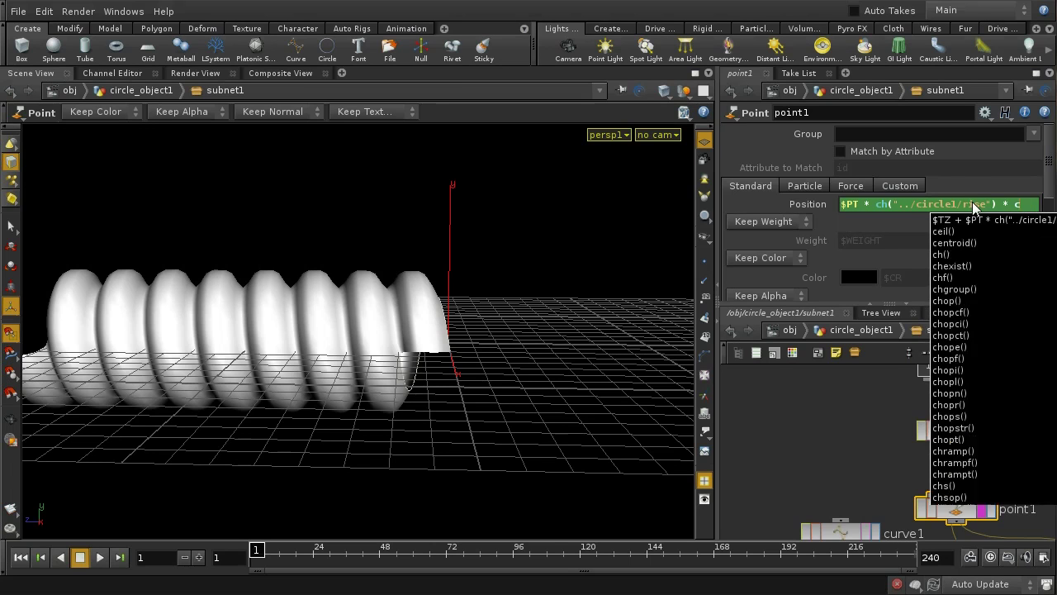
{"action": "type", "text": "/ "}
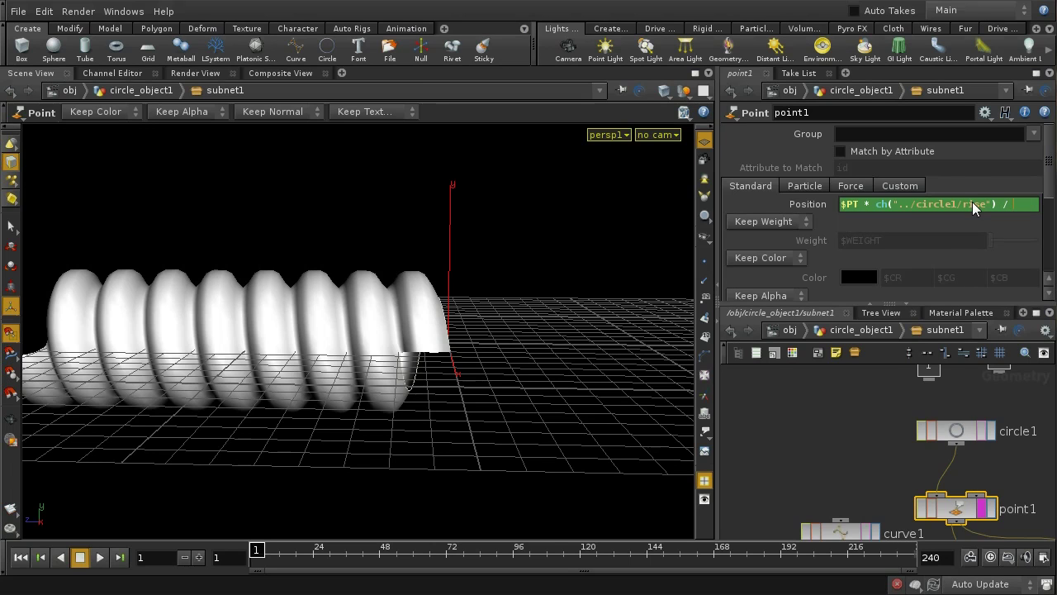
{"action": "type", "text": "ch(\""}
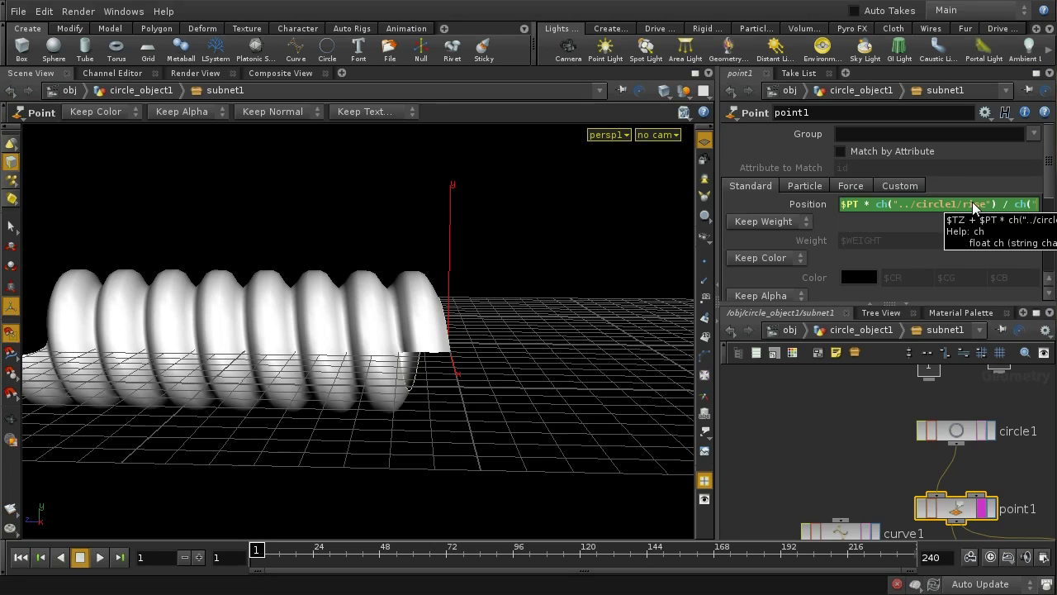
{"action": "type", "text": "../"}
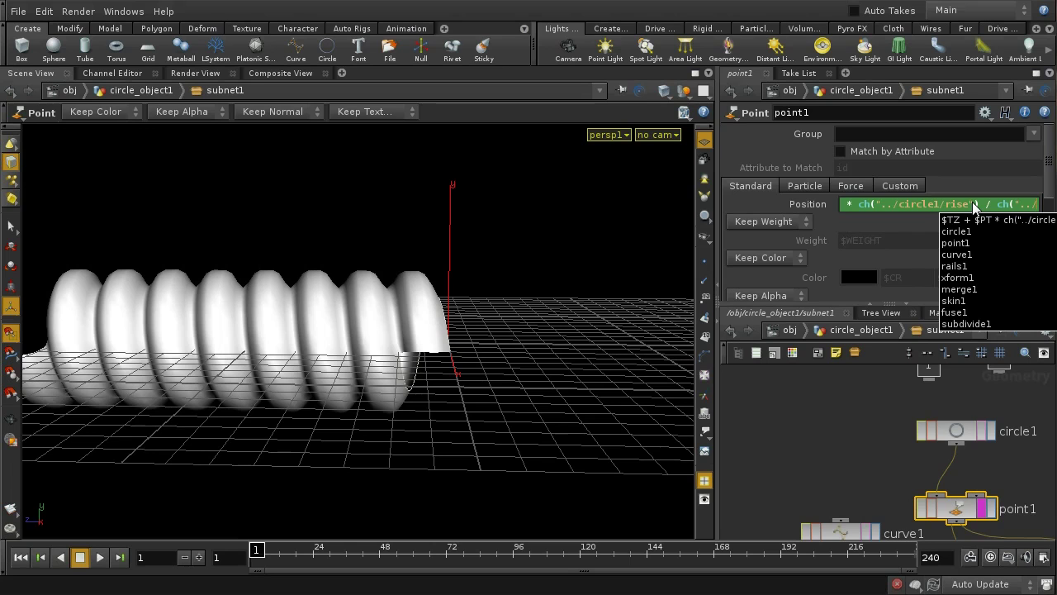
{"action": "type", "text": "po"}
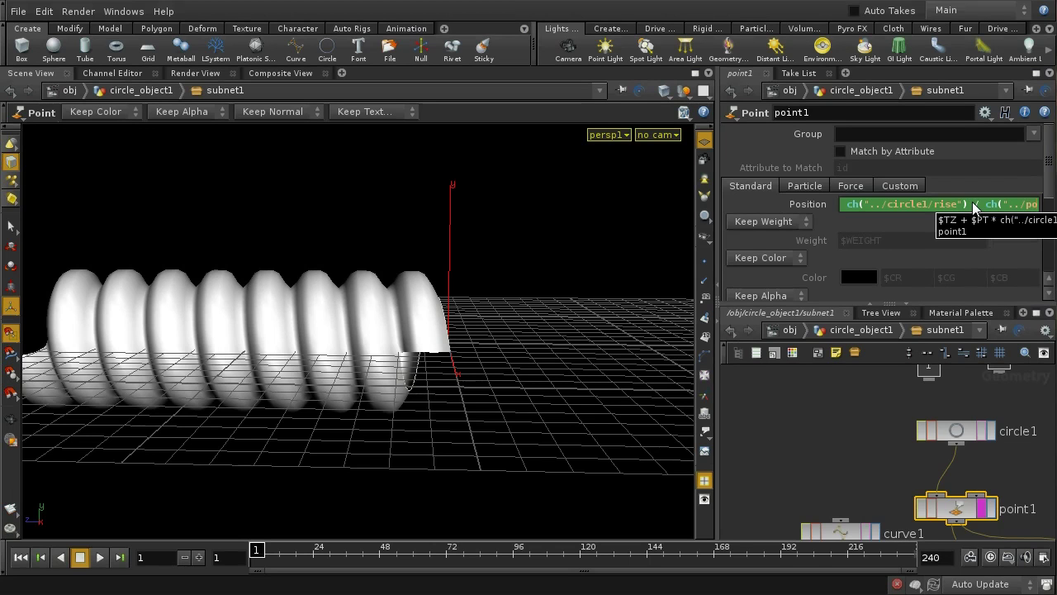
{"action": "type", "text": "ints"}
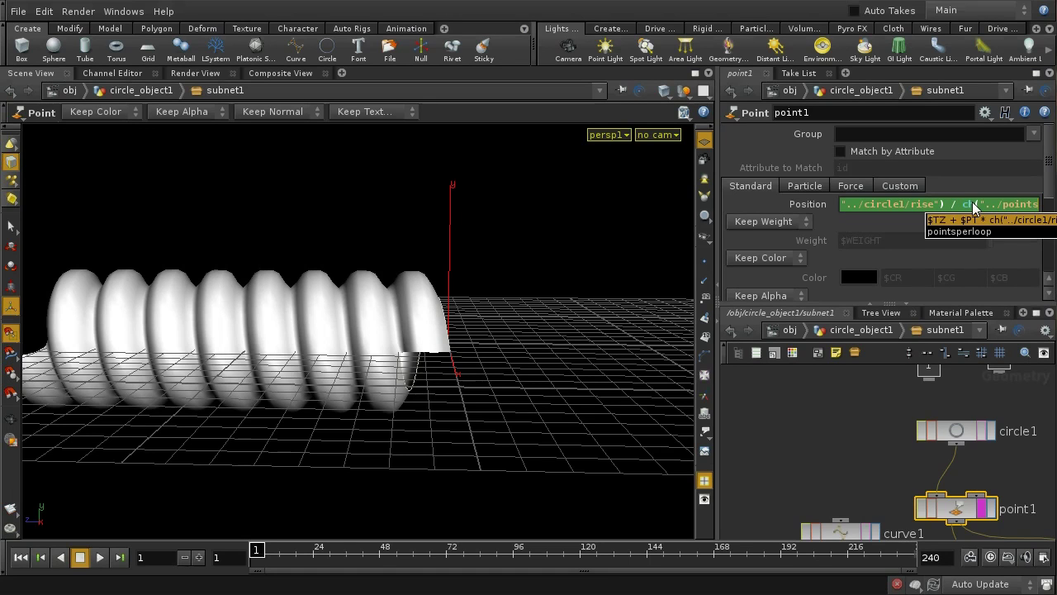
{"action": "key", "text": "Tab"}
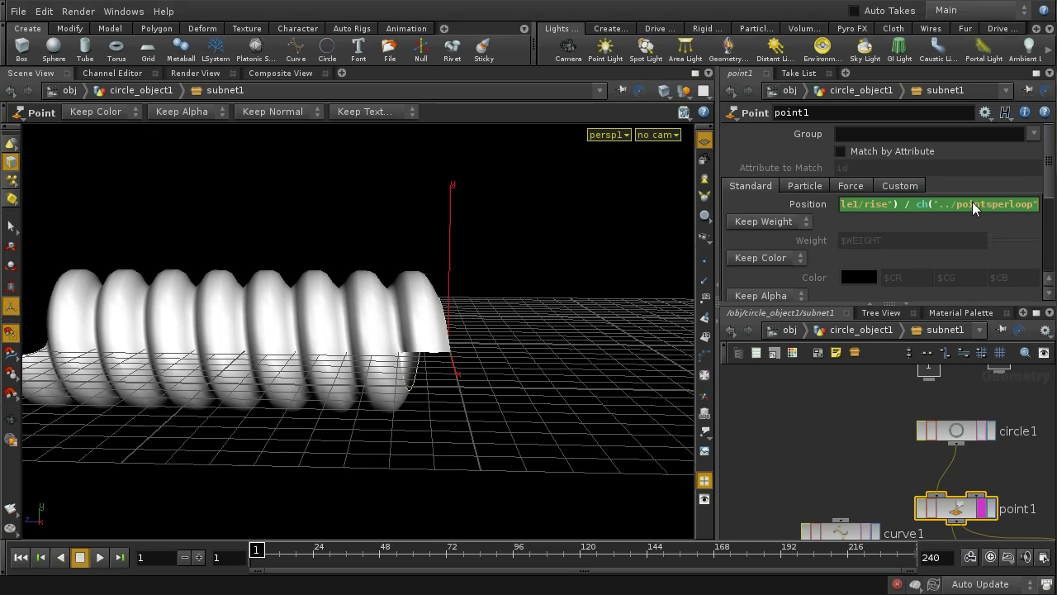
{"action": "type", "text": ")"}
{"action": "key", "text": "Return"}
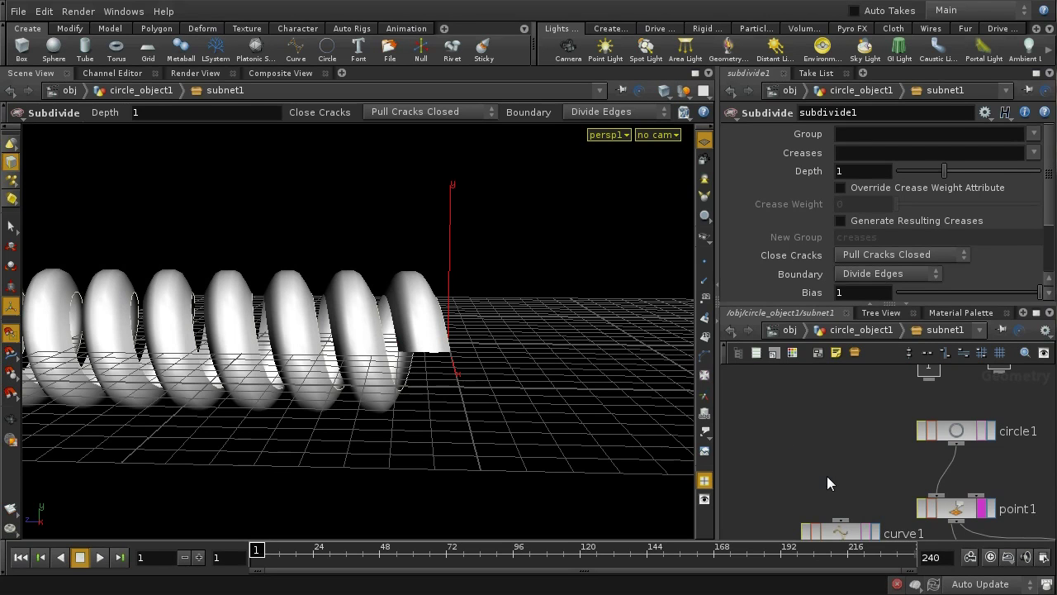
Set xform1's Z Translate to the expression ch("../circle1/rise")
{"action": "middle_click_drag", "start_coordinate": [827, 476], "coordinate": [736, 426]}
{"action": "middle_click_drag", "start_coordinate": [944, 483], "coordinate": [847, 452]}
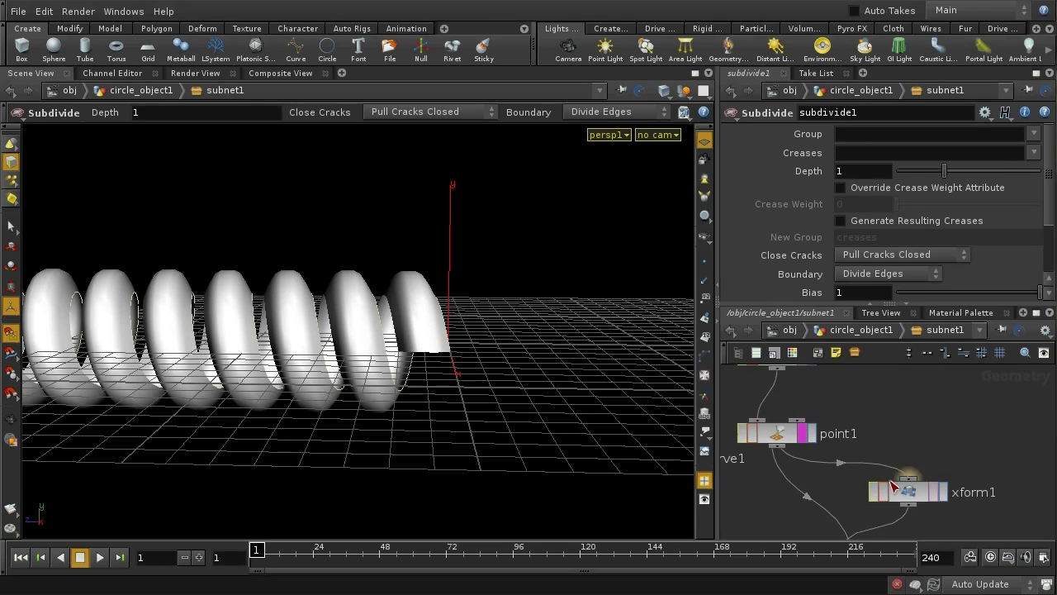
{"action": "left_click", "coordinate": [908, 493]}
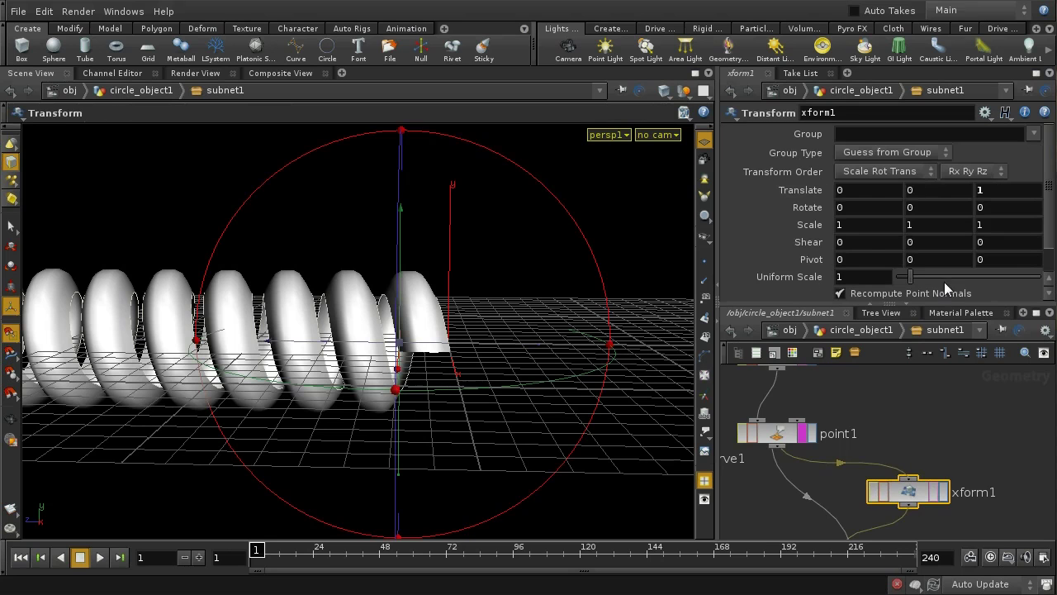
{"action": "double_click", "coordinate": [985, 198]}
{"action": "type", "text": "ch(\".."}
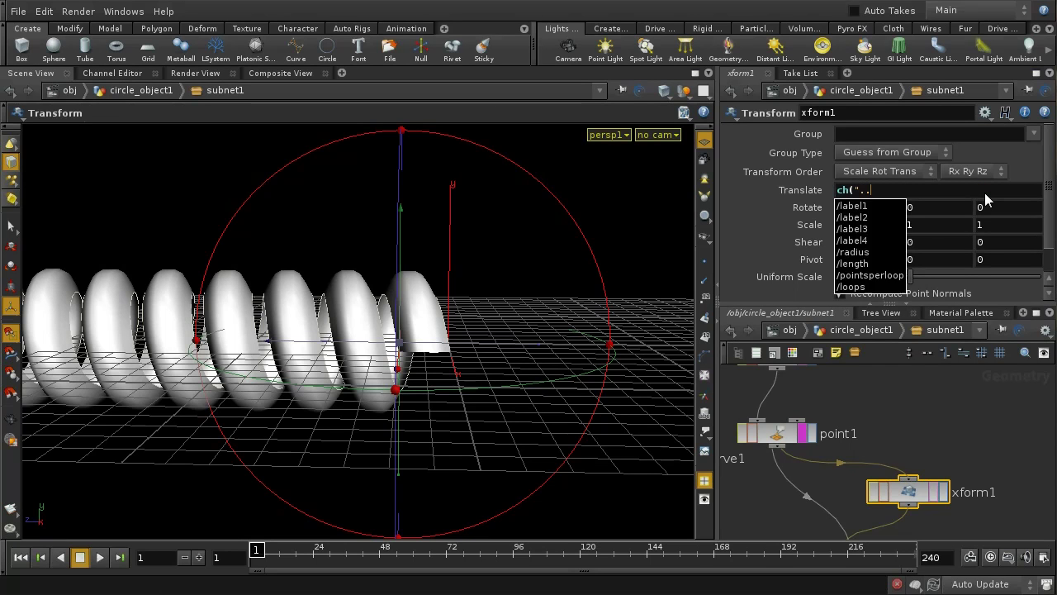
{"action": "type", "text": "/circle1"}
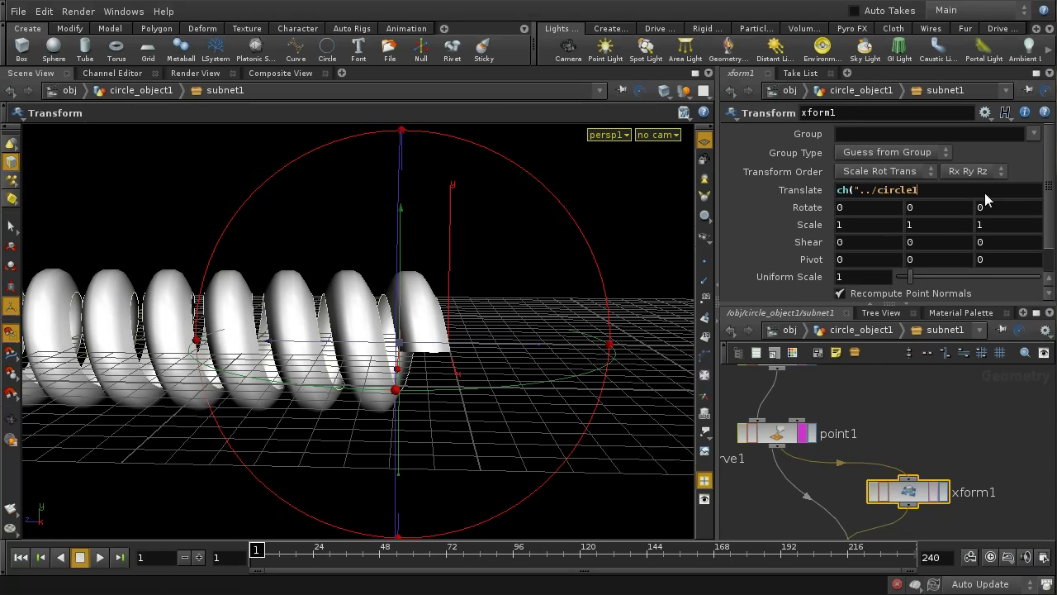
{"action": "type", "text": "/rise\")"}
{"action": "key", "text": "Return"}
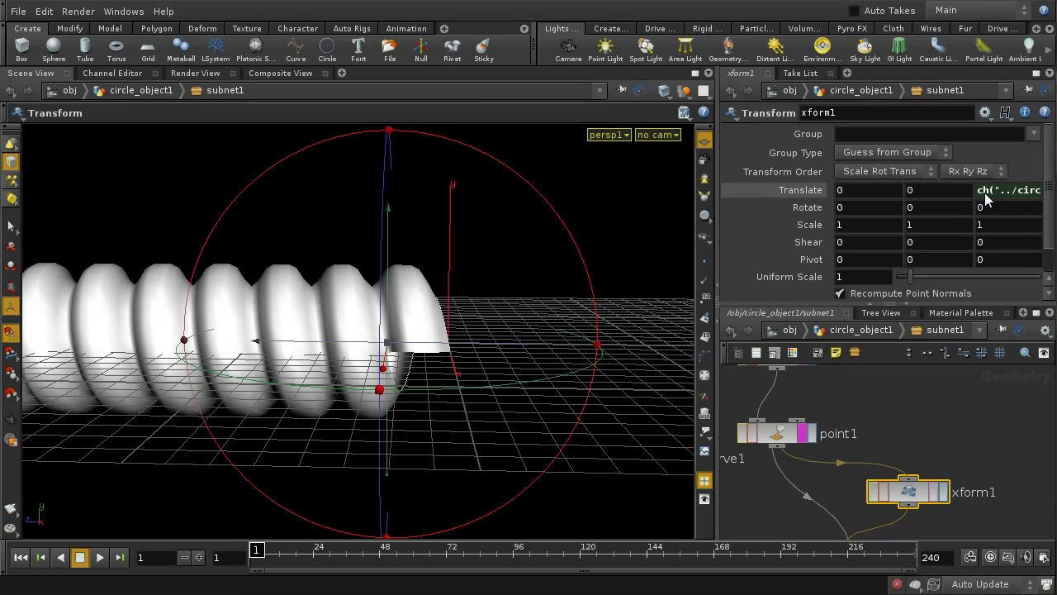
Return to circle_object1 and test subnet1's parameters with Radius 1.3, Length 10.8 and Loops 12
{"action": "key", "text": "Escape"}
{"action": "right_click_drag", "start_coordinate": [377, 224], "coordinate": [356, 468]}
{"action": "left_click_drag", "start_coordinate": [356, 467], "coordinate": [355, 363]}
{"action": "key", "text": "Return"}
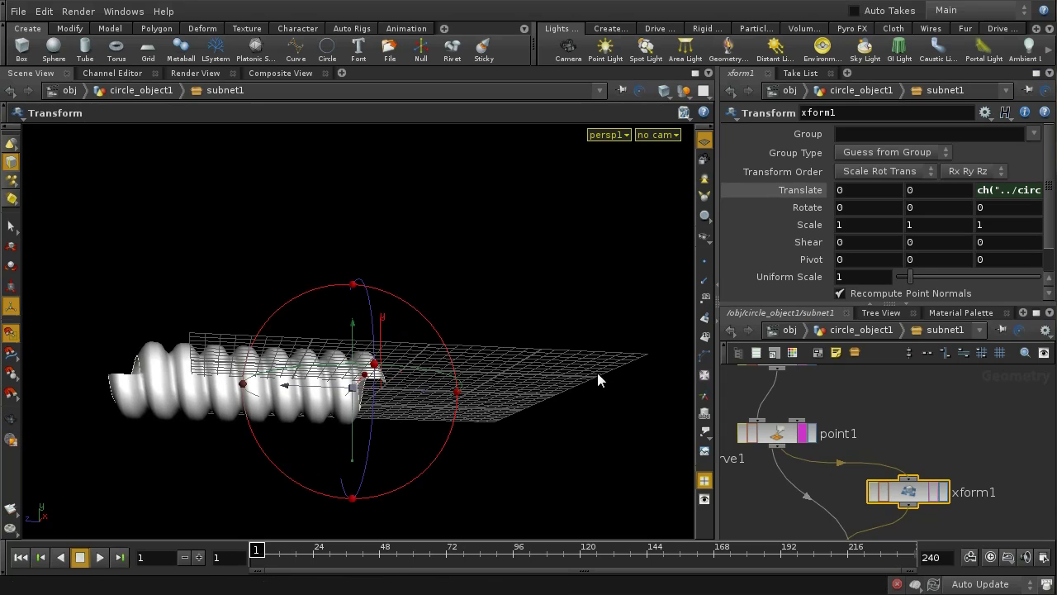
{"action": "left_click", "coordinate": [867, 330]}
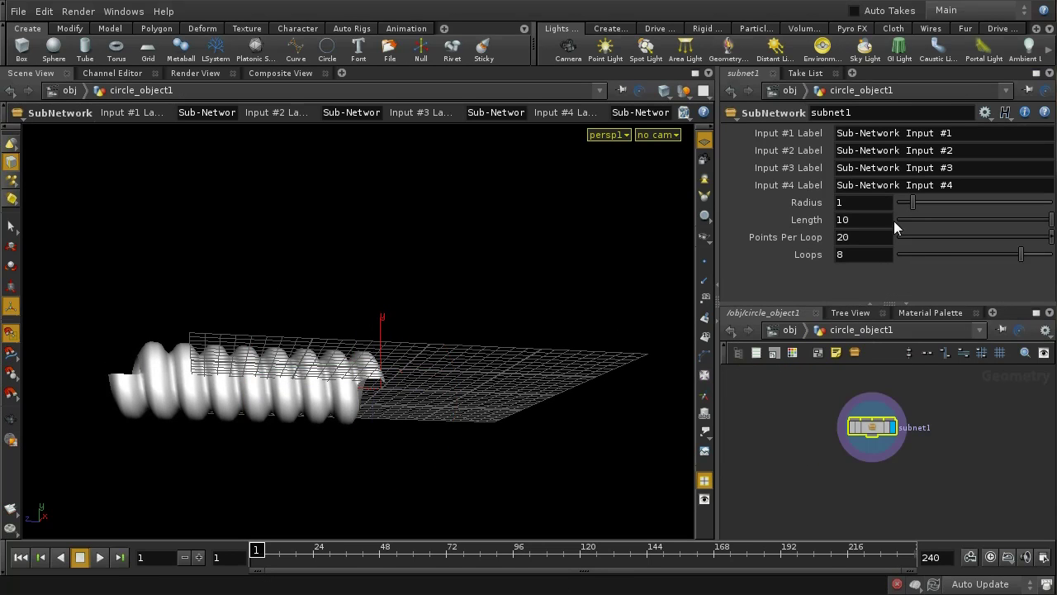
{"action": "middle_click_drag", "start_coordinate": [865, 203], "coordinate": [929, 222]}
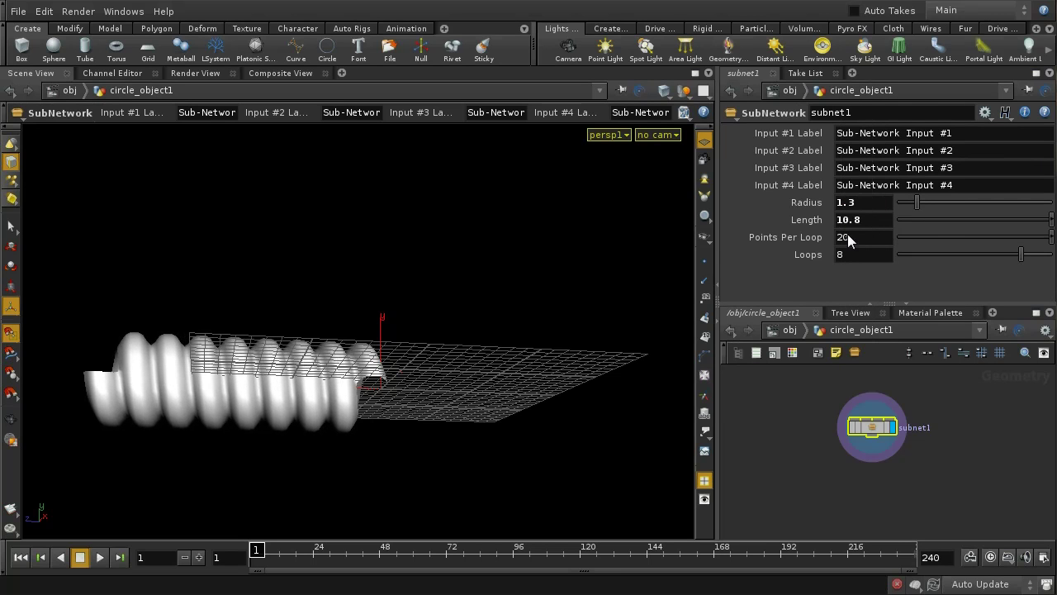
{"action": "middle_click_drag", "start_coordinate": [855, 254], "coordinate": [898, 268]}
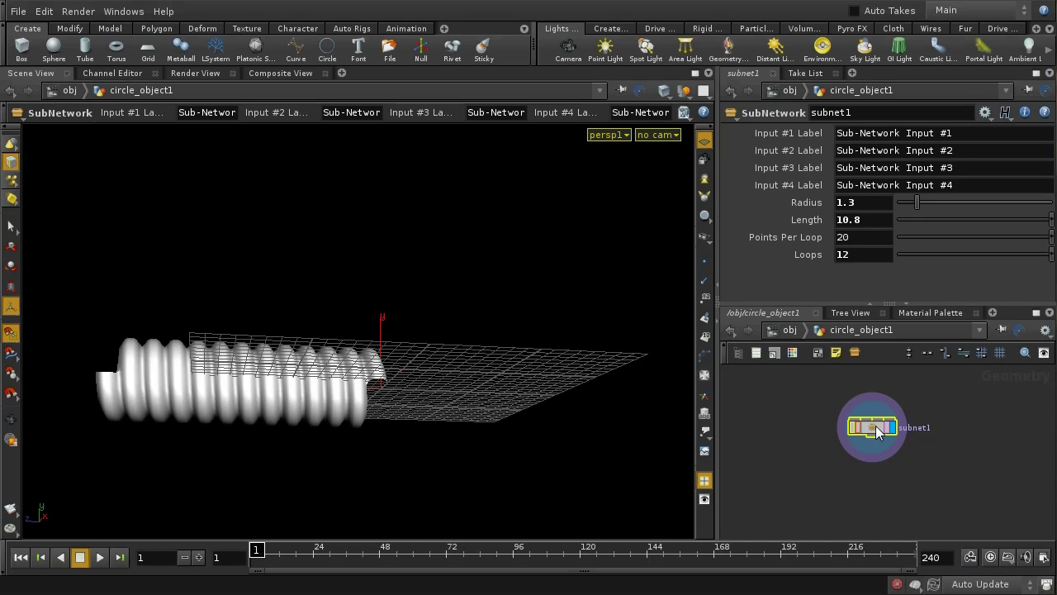
Inside subnet1, insert a Transform node into the connection directly below curve1
{"action": "double_click", "coordinate": [877, 430]}
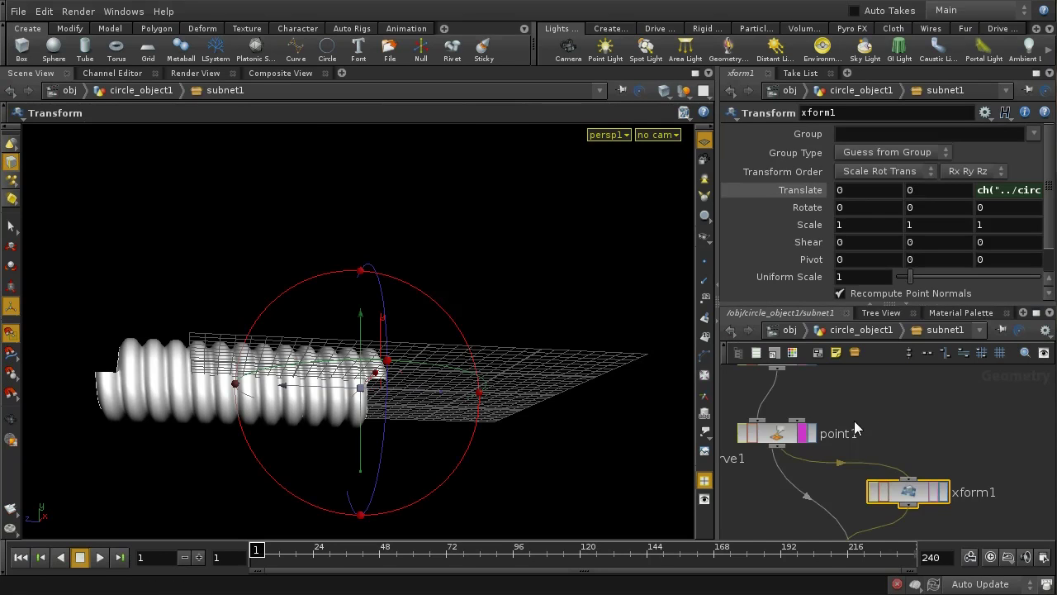
{"action": "middle_click_drag", "start_coordinate": [826, 479], "coordinate": [948, 456]}
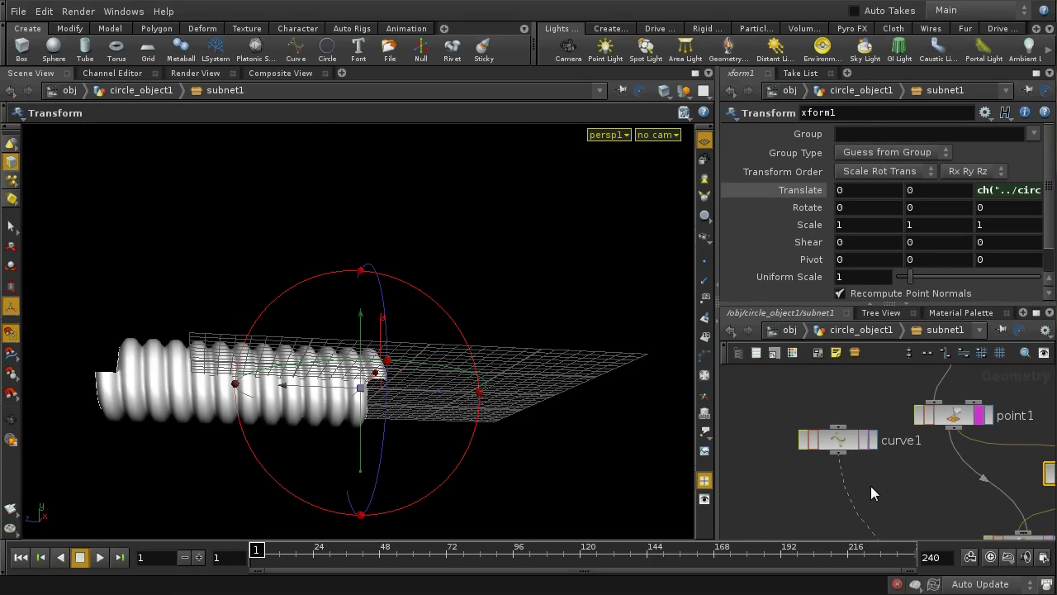
{"action": "key", "text": "Tab"}
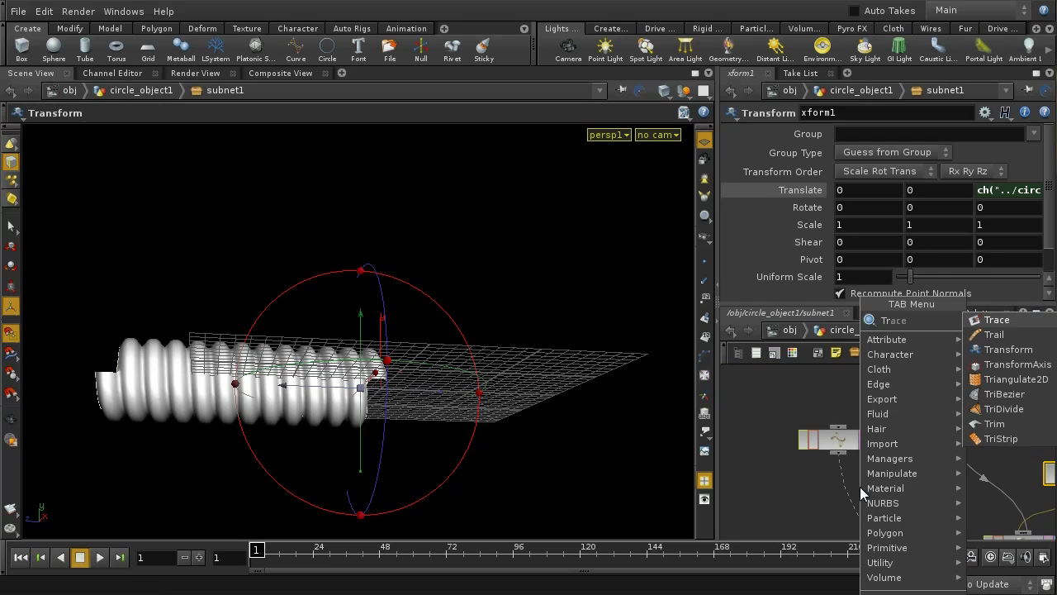
{"action": "left_click", "coordinate": [999, 351]}
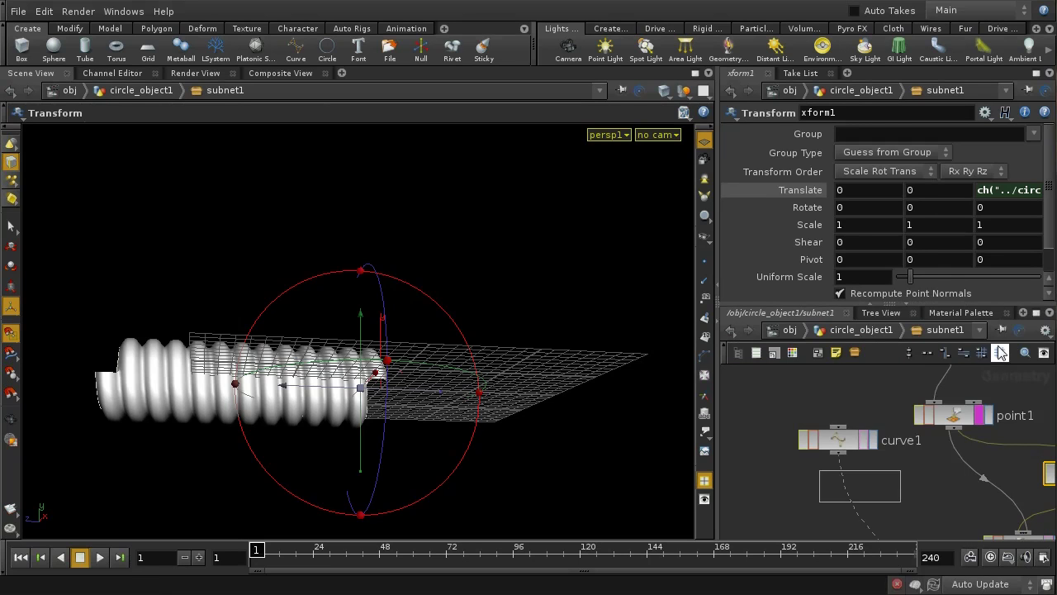
{"action": "left_click", "coordinate": [842, 492]}
{"action": "left_click_drag", "start_coordinate": [843, 492], "coordinate": [851, 493]}
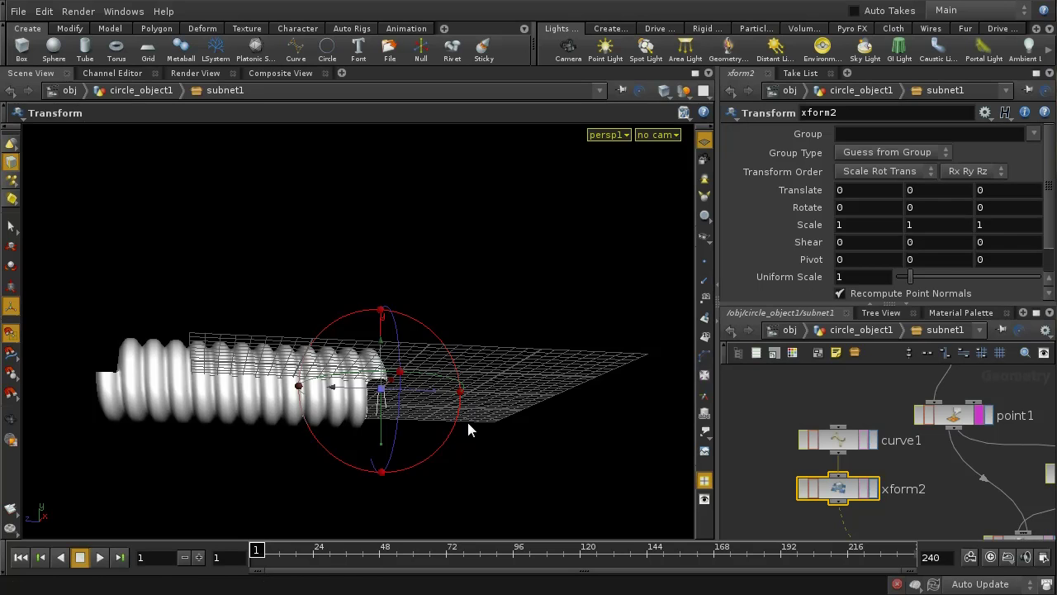
{"action": "key", "text": "Escape"}
{"action": "left_click_drag", "start_coordinate": [468, 430], "coordinate": [572, 426]}
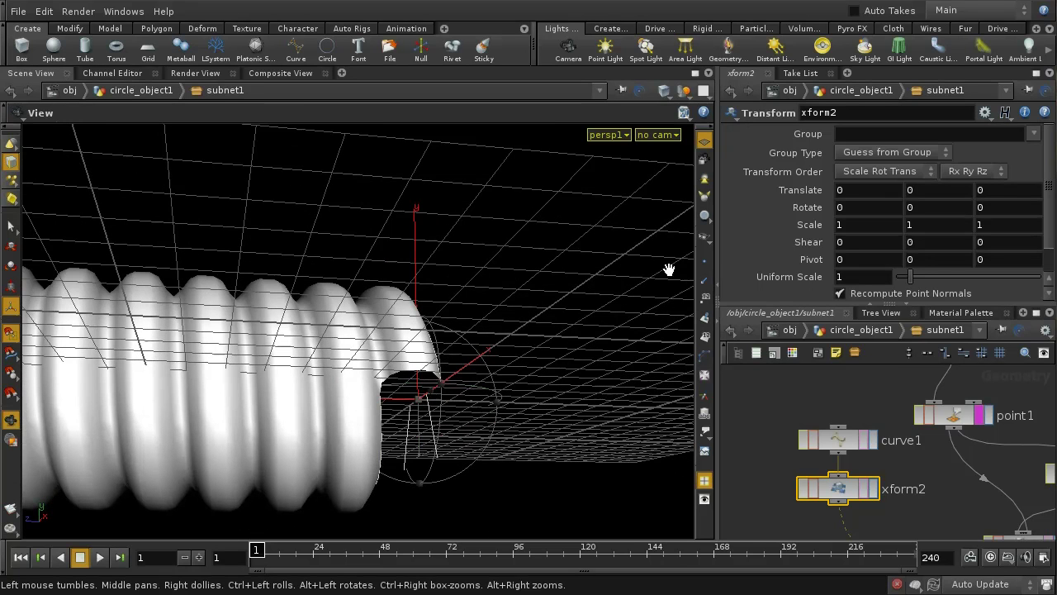
{"action": "key", "text": "Return"}
{"action": "middle_click_drag", "start_coordinate": [998, 224], "coordinate": [958, 236]}
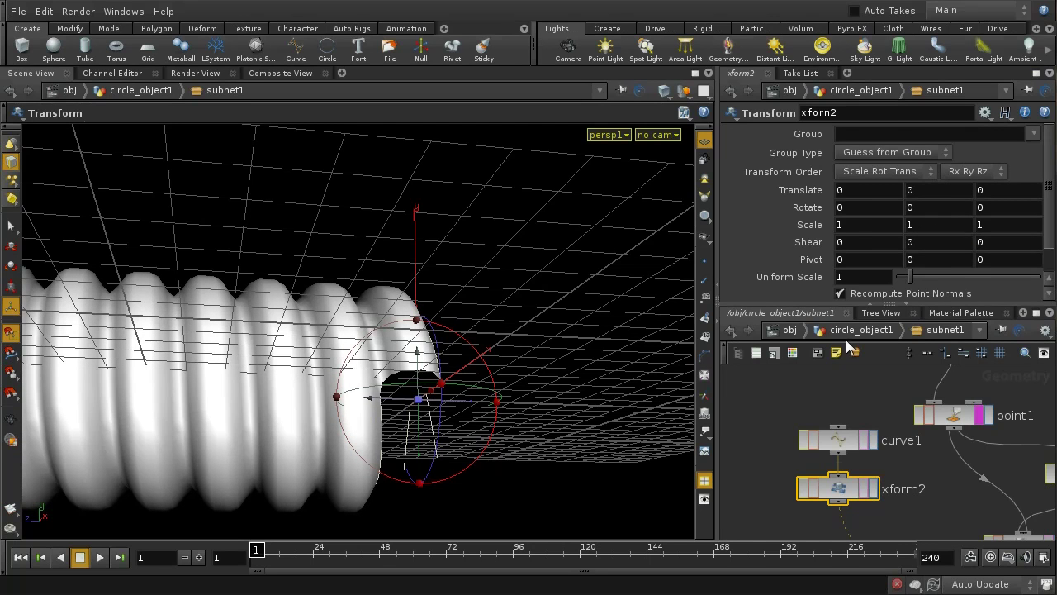
Return to circle_object1, open subnet1's parameter interface for editing and add a Float parameter to its existing parameters
{"action": "left_click", "coordinate": [876, 331]}
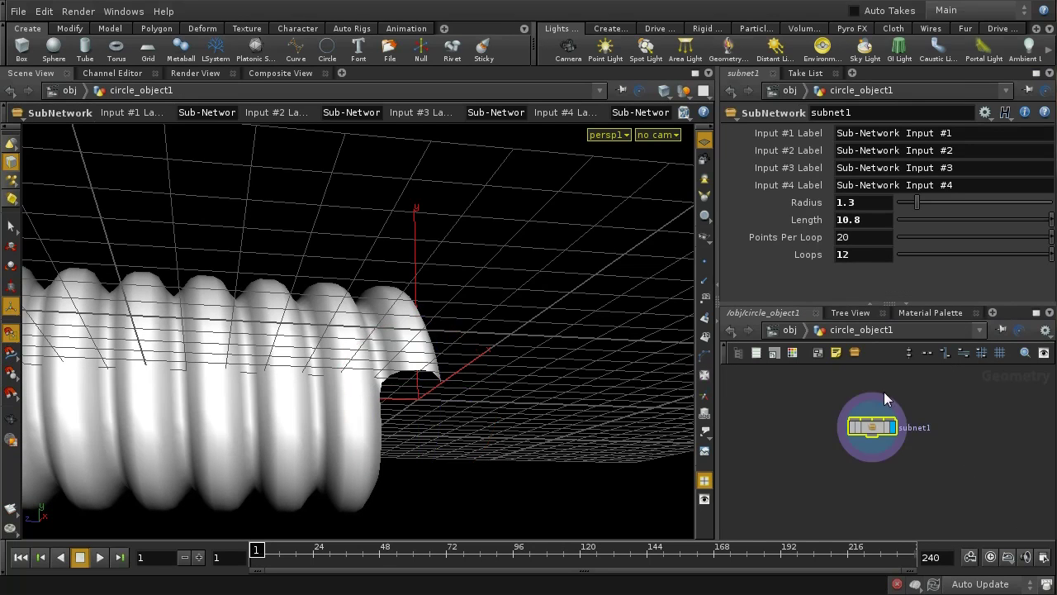
{"action": "left_click", "coordinate": [985, 113]}
{"action": "left_click", "coordinate": [987, 128]}
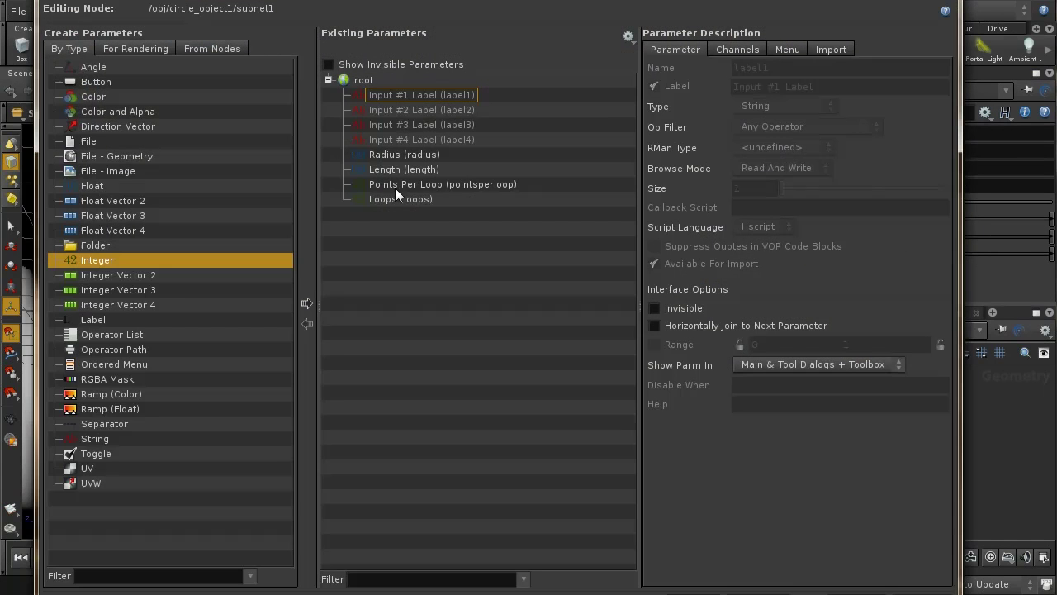
{"action": "left_click", "coordinate": [92, 188]}
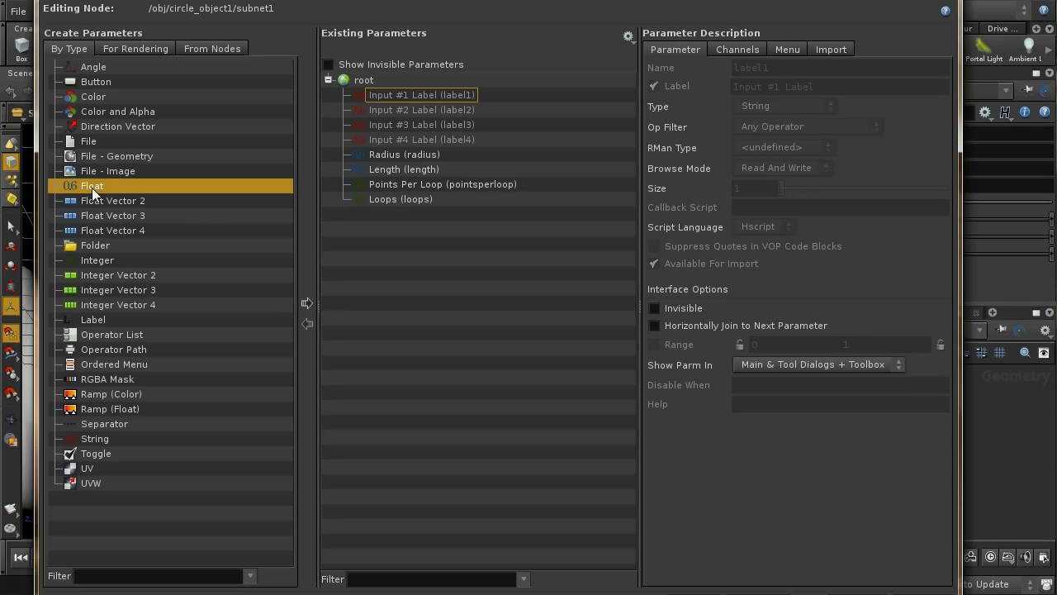
{"action": "left_click_drag", "start_coordinate": [92, 187], "coordinate": [303, 77]}
{"action": "left_click_drag", "start_coordinate": [353, 85], "coordinate": [355, 87]}
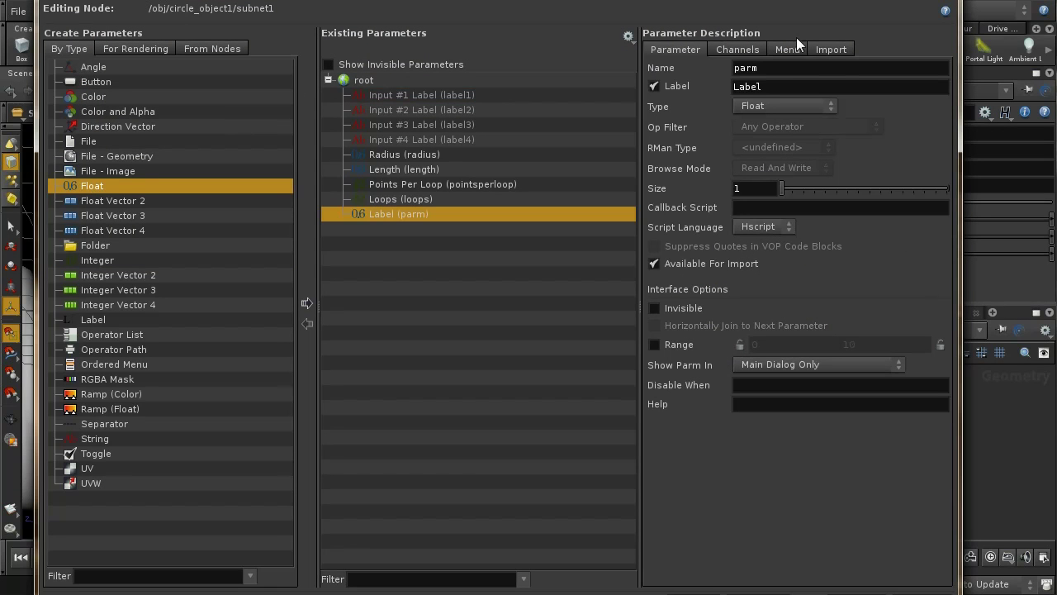
Name the new Float parameter threadheight, label it Thread Height and give it a default value of 1
{"action": "double_click", "coordinate": [759, 73]}
{"action": "type", "text": "threadheight"}
{"action": "key", "text": "Tab"}
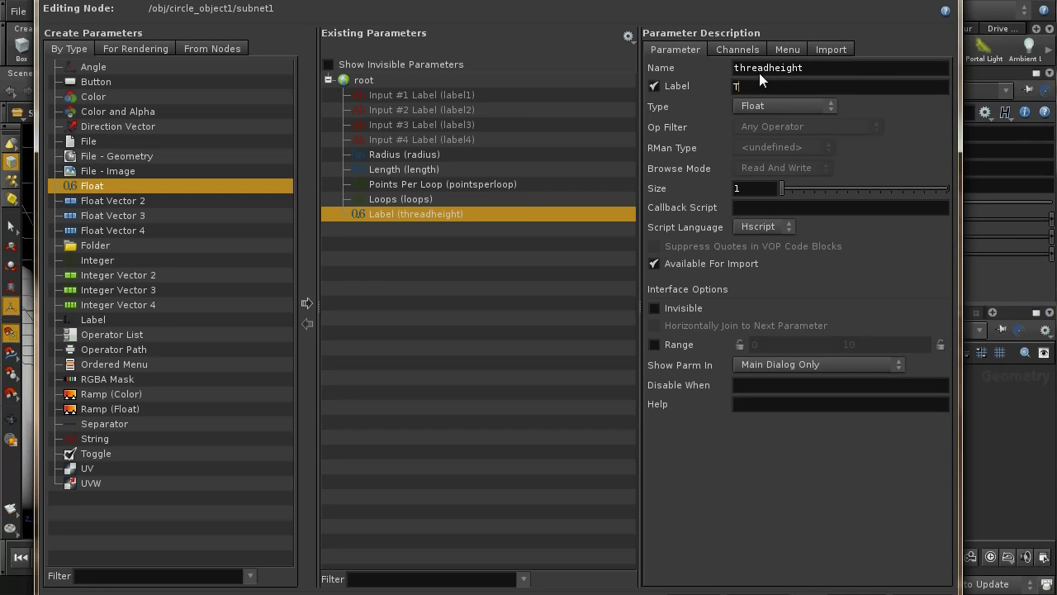
{"action": "type", "text": "Thread Height"}
{"action": "left_click", "coordinate": [730, 49]}
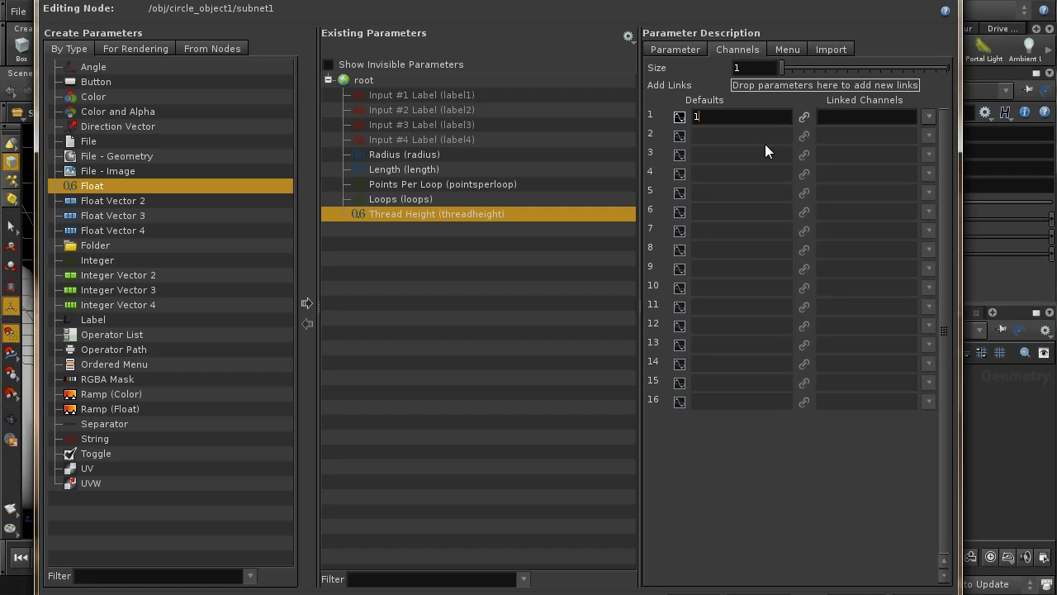
{"action": "left_click_drag", "start_coordinate": [780, 8], "coordinate": [622, 50], "text": "alt"}
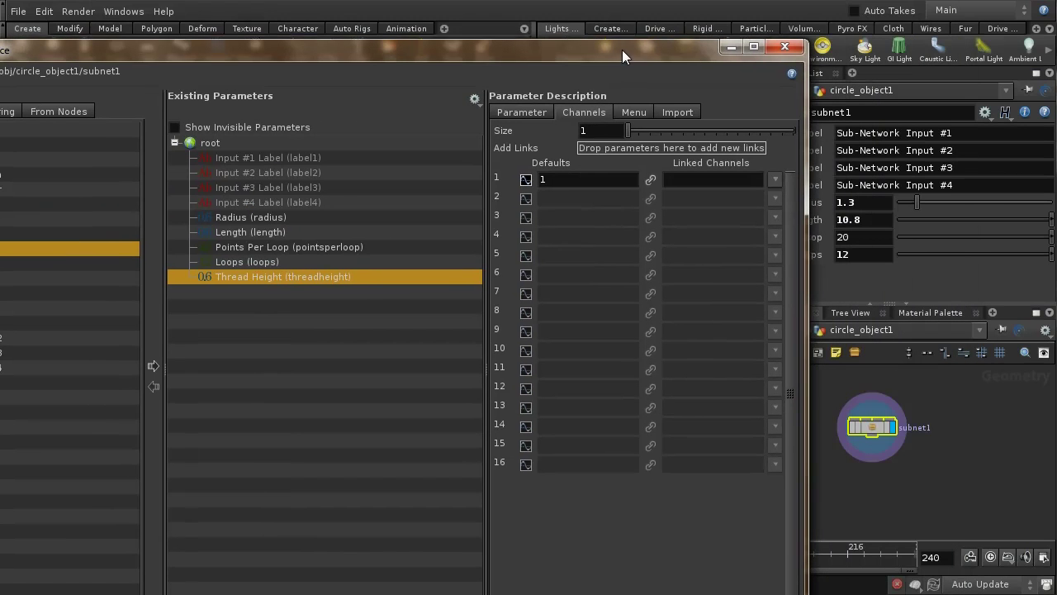
Inside subnet1, set xform2's Y Scale to the expression ch("../threadheight")
{"action": "double_click", "coordinate": [874, 426]}
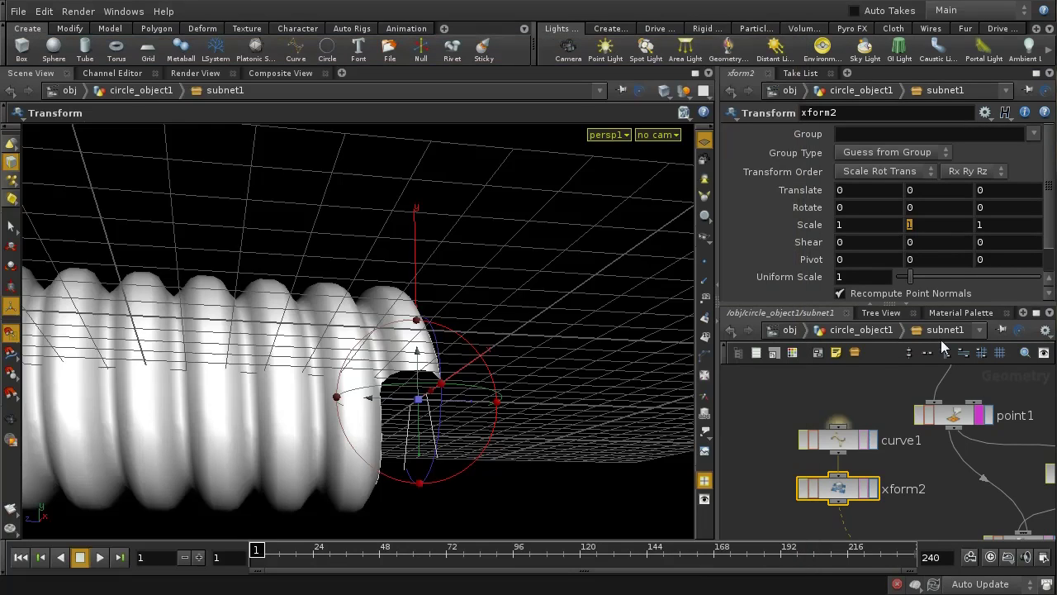
{"action": "right_click", "coordinate": [927, 222]}
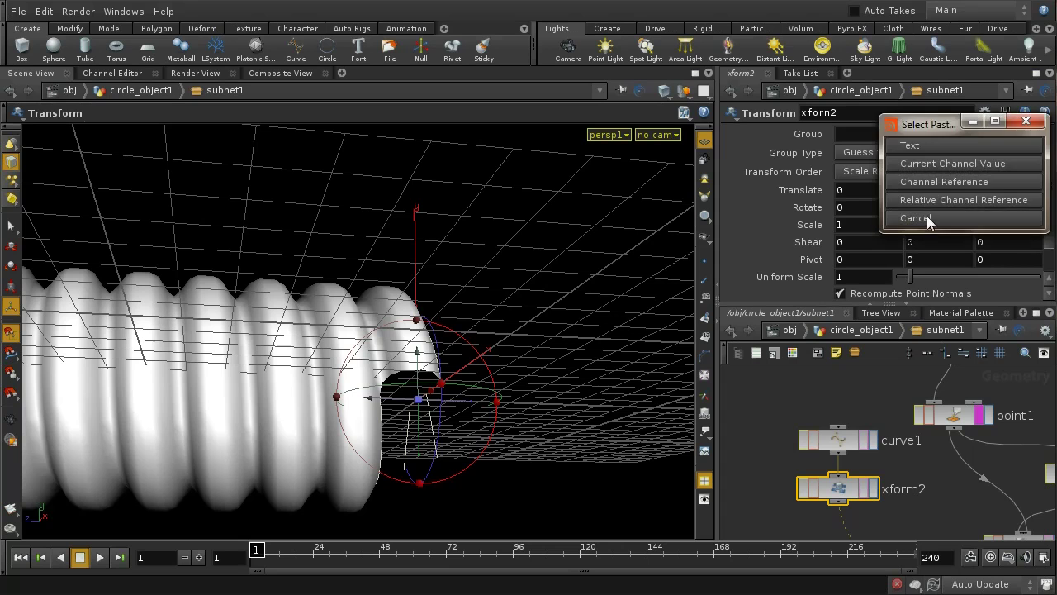
{"action": "key", "text": "Escape"}
{"action": "type", "text": "ch"}
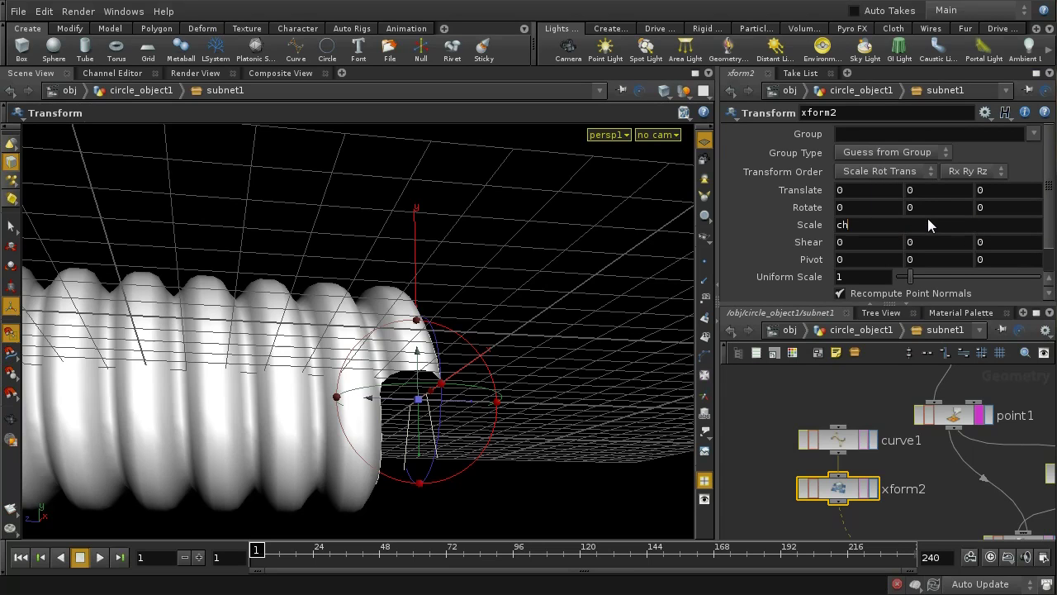
{"action": "type", "text": "("}
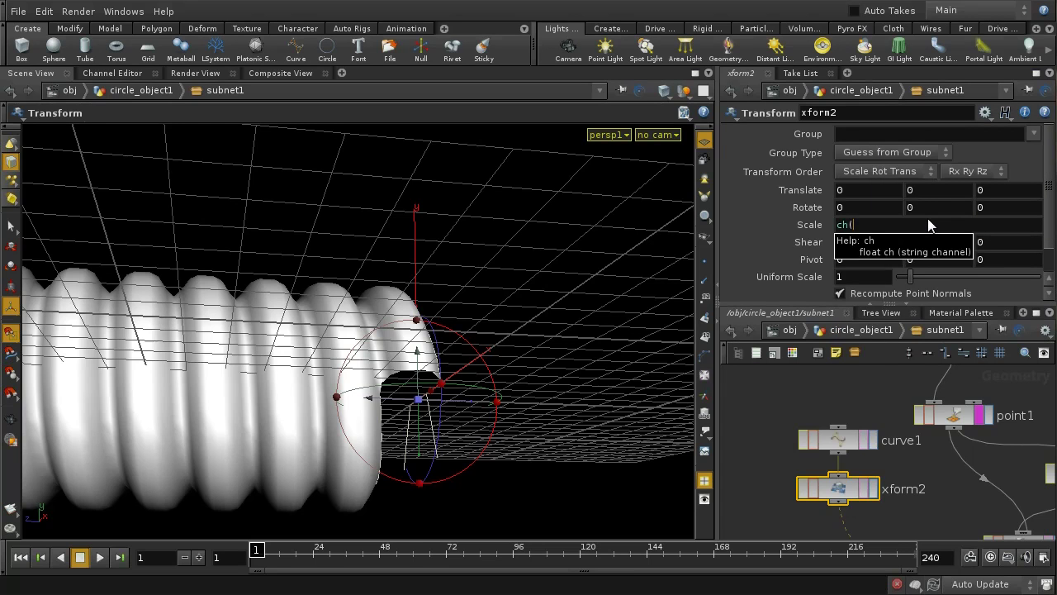
{"action": "type", "text": "\"../"}
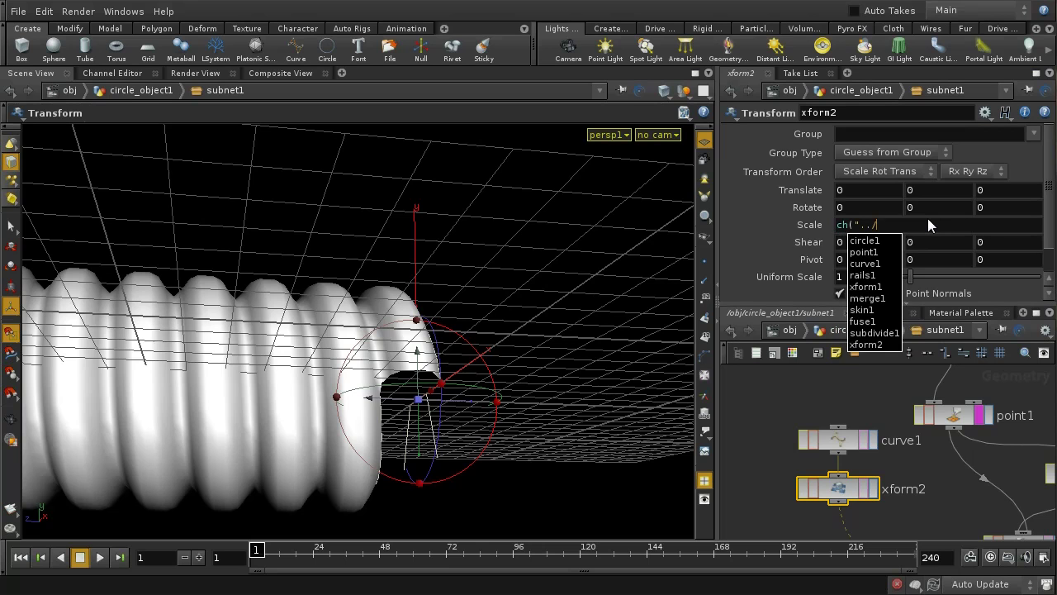
{"action": "type", "text": "th"}
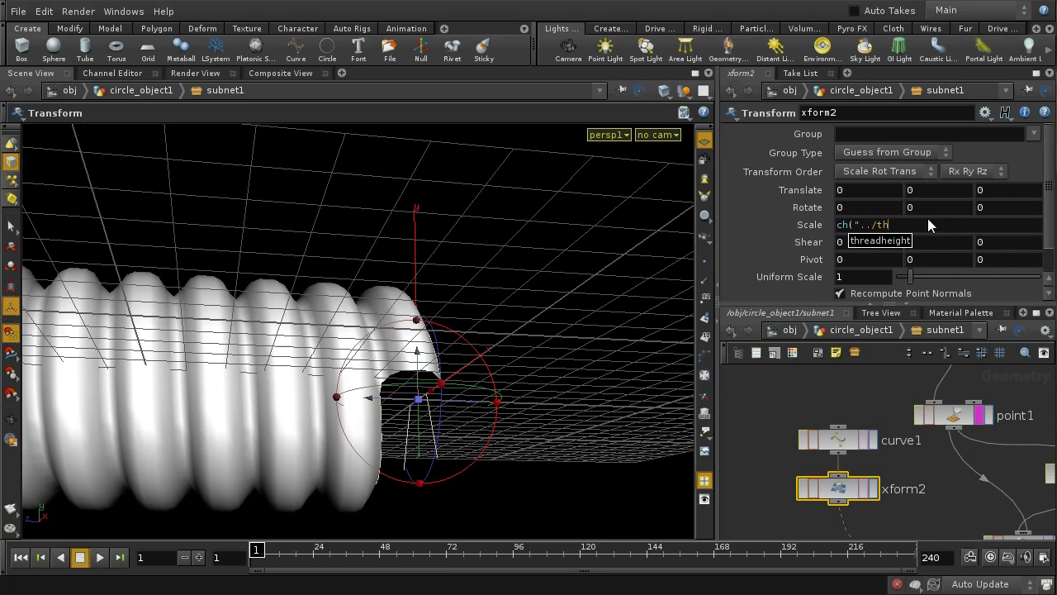
{"action": "type", "text": "r"}
{"action": "key", "text": "Tab"}
{"action": "type", "text": "\""}
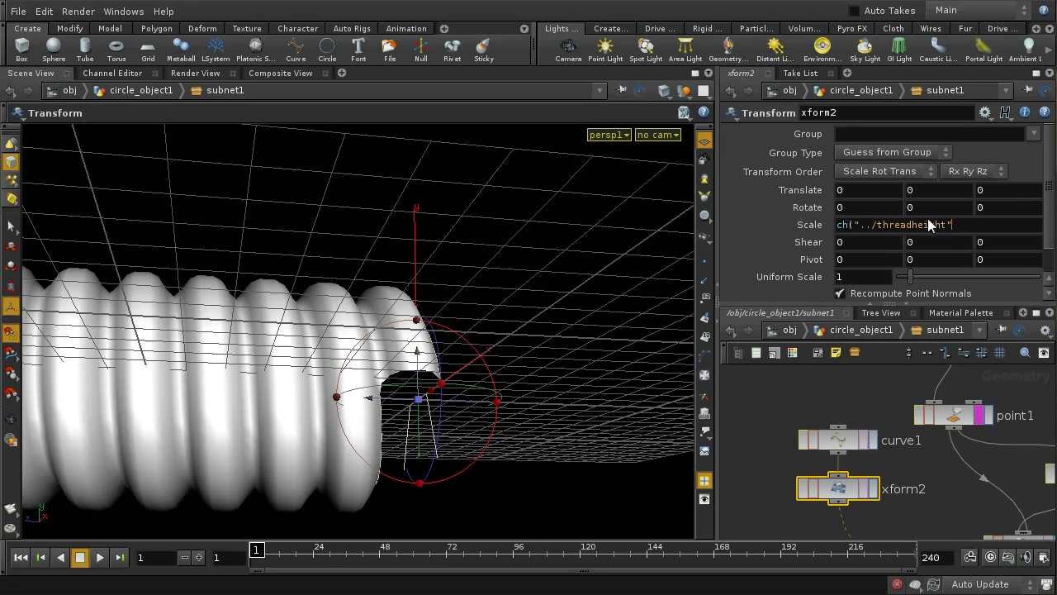
{"action": "type", "text": ")"}
{"action": "key", "text": "Return"}
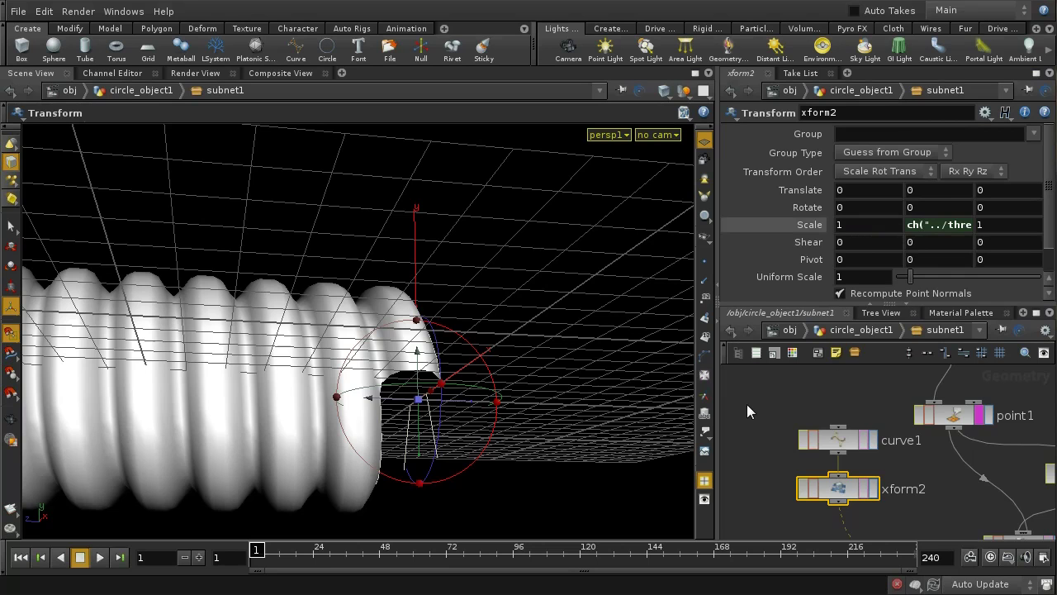
Return to circle_object1 and test how subnet1's Thread Height parameter affects the tube
{"action": "left_click", "coordinate": [844, 331]}
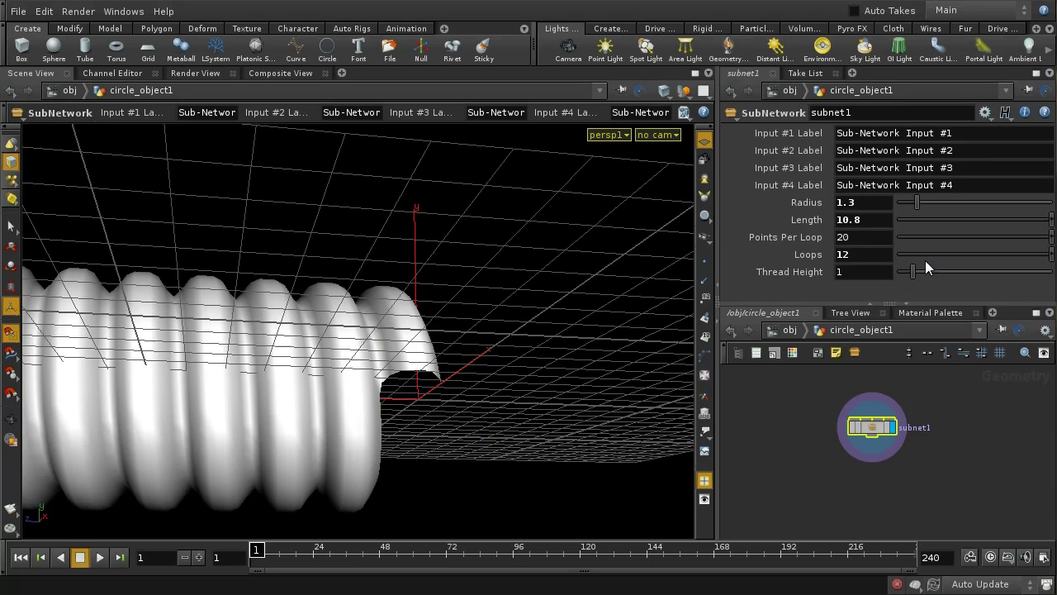
{"action": "mouse_move", "coordinate": [876, 273]}
{"action": "middle_mouse_down"}
{"action": "mouse_move", "coordinate": [936, 271]}
{"action": "mouse_move", "coordinate": [893, 275]}
{"action": "middle_mouse_up"}
{"action": "left_click_drag", "start_coordinate": [878, 435], "coordinate": [905, 445]}
{"action": "right_click", "coordinate": [904, 444]}
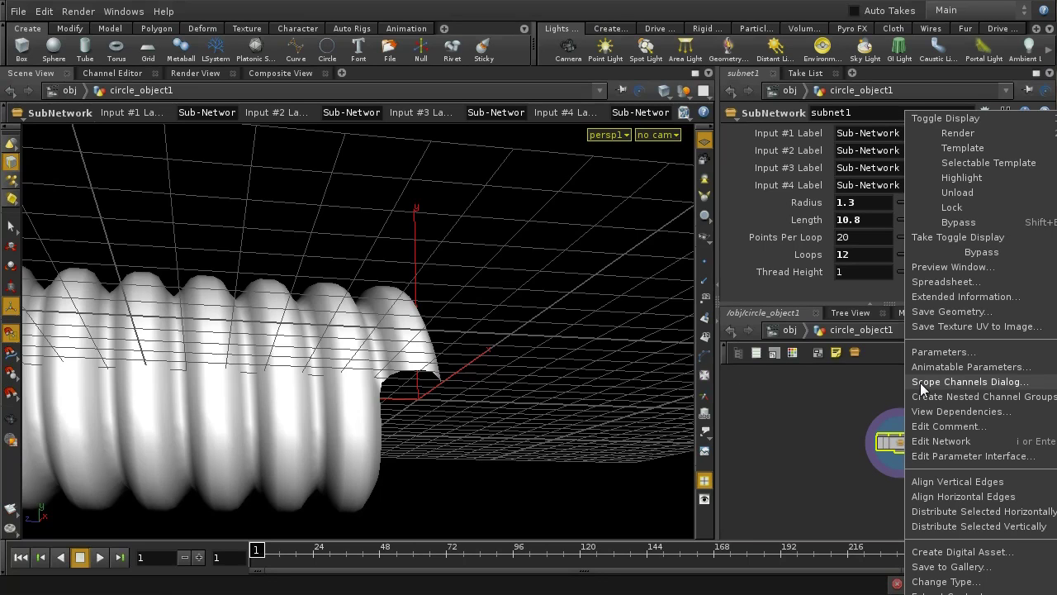
{"action": "left_click", "coordinate": [850, 516]}
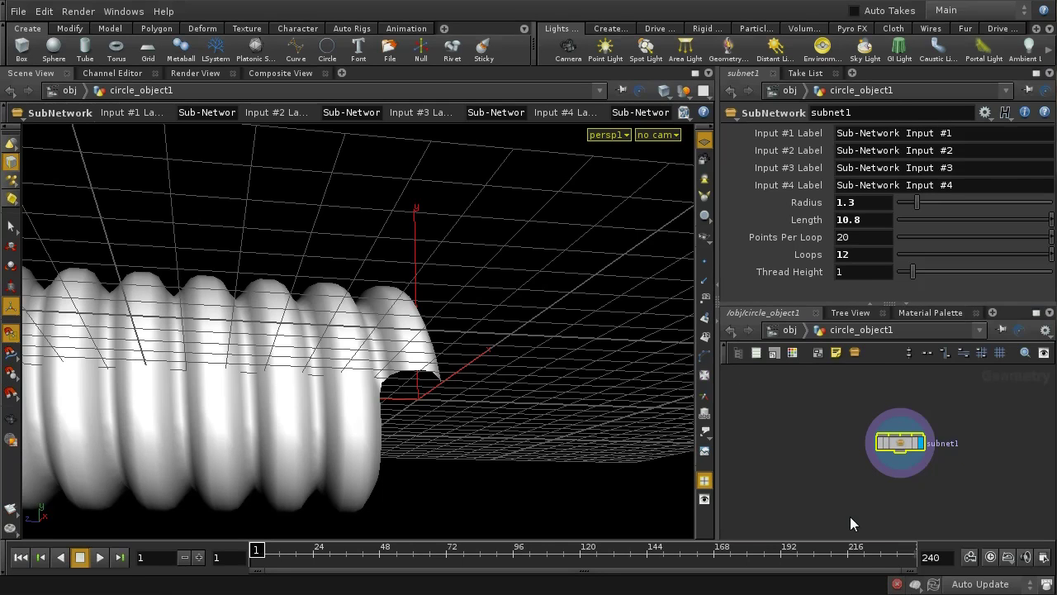
Review the nodes inside subnet1, including xform1, xform2 and merge1, and return to circle_object1
{"action": "double_click", "coordinate": [901, 446]}
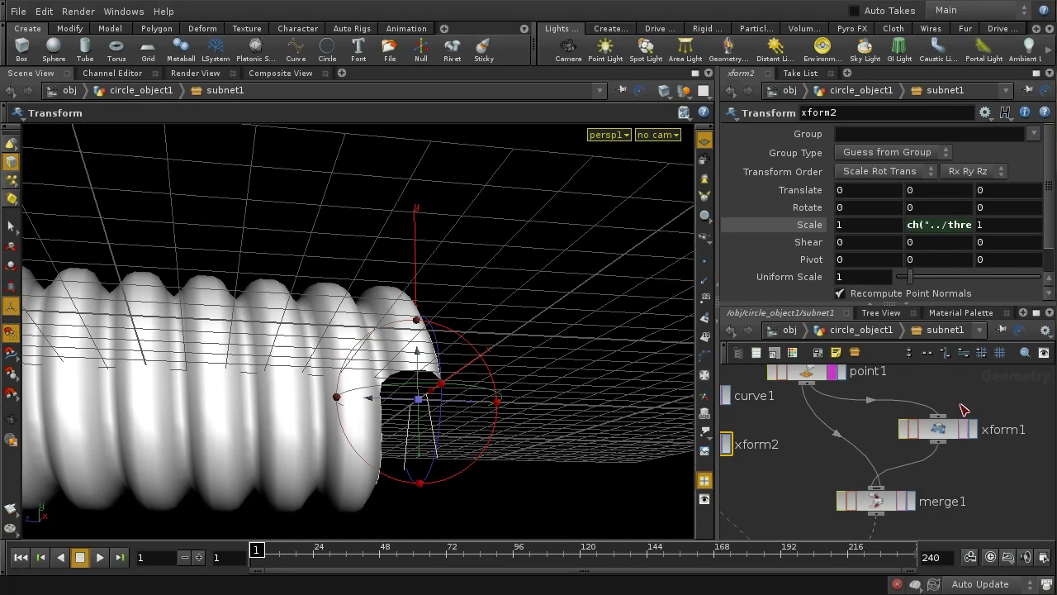
{"action": "middle_click_drag", "start_coordinate": [846, 417], "coordinate": [893, 436]}
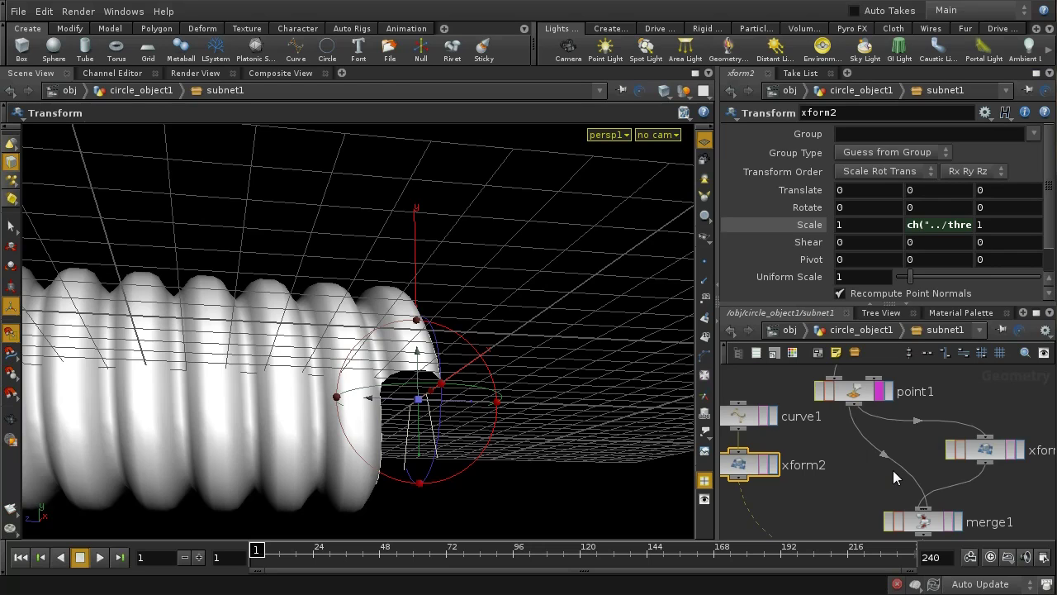
{"action": "left_click", "coordinate": [884, 328]}
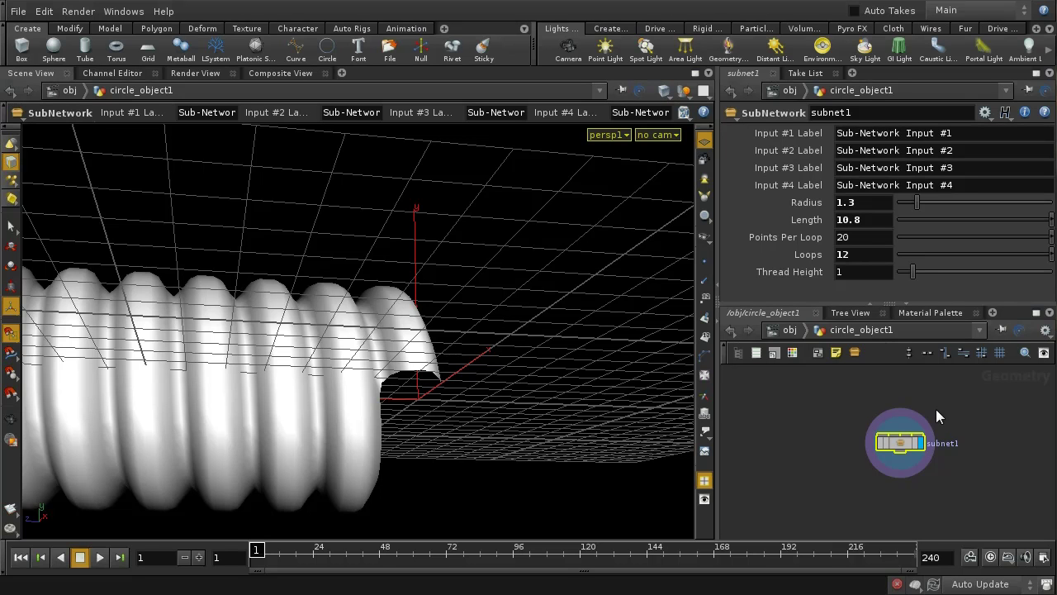
Start a digital asset from subnet1 with operator name pqscrewthread and operator label ScrewThread
{"action": "right_click", "coordinate": [900, 447]}
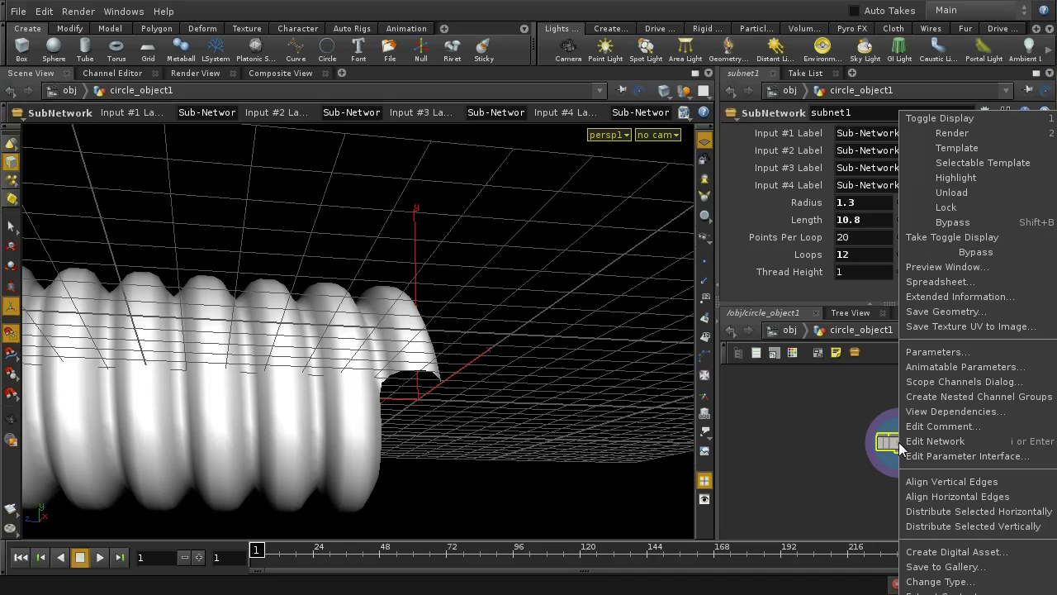
{"action": "left_click", "coordinate": [931, 552]}
{"action": "double_click", "coordinate": [818, 296]}
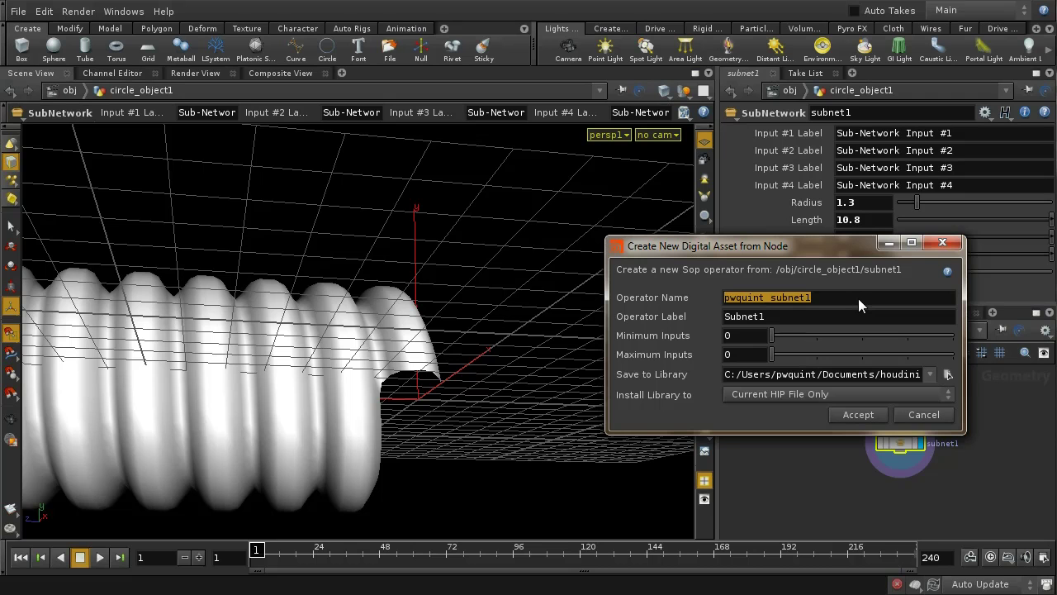
{"action": "type", "text": "screw"}
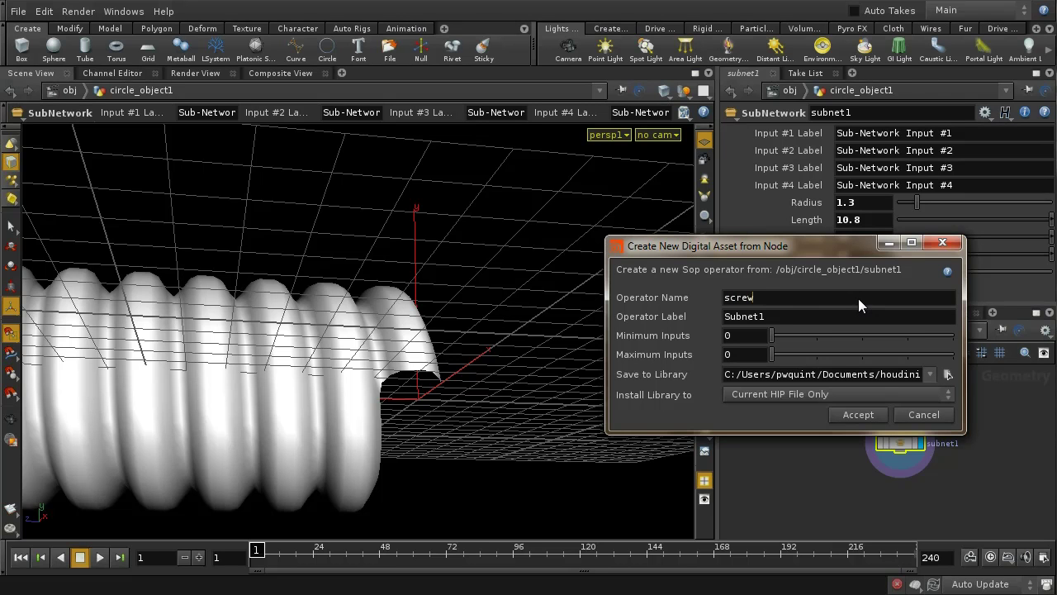
{"action": "type", "text": "thread"}
{"action": "type", "text": "po"}
{"action": "key", "text": "Tab"}
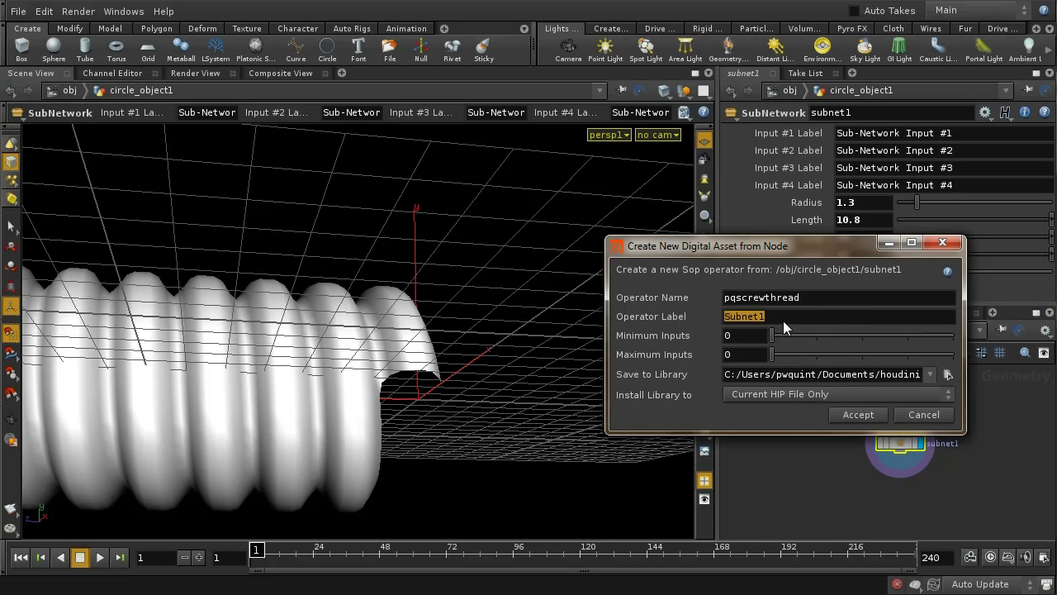
{"action": "type", "text": "ScrewThread"}
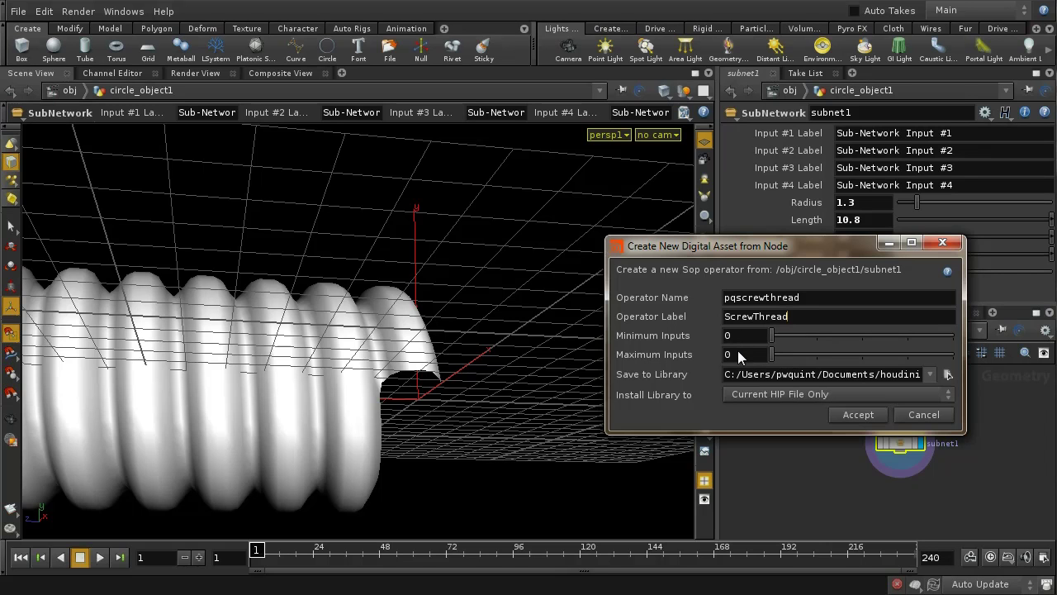
Set the asset's library file to screwthread2.otl in the $HIP folder
{"action": "left_click", "coordinate": [948, 374]}
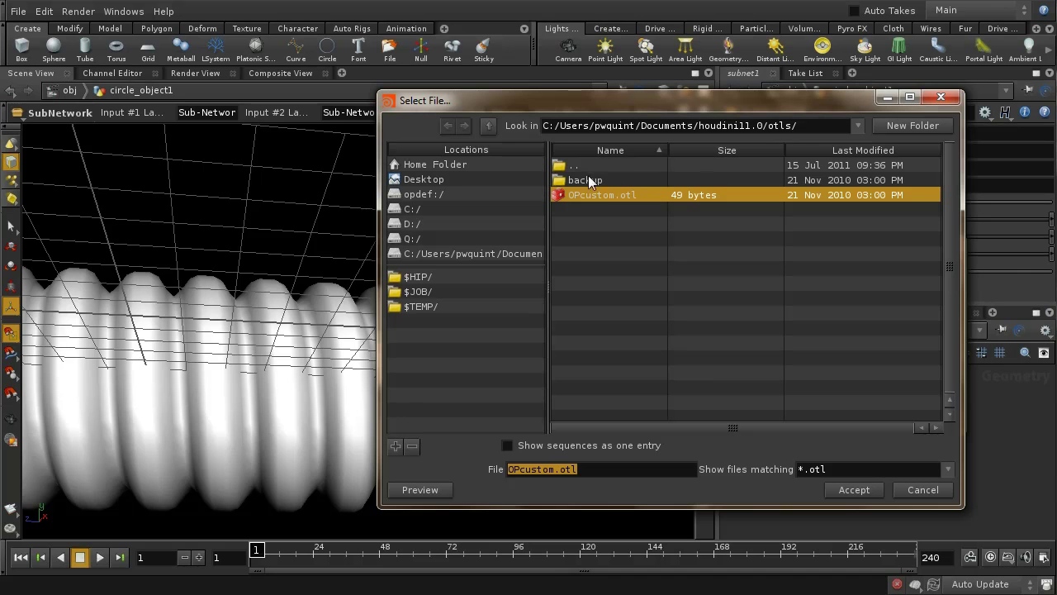
{"action": "left_click", "coordinate": [436, 274]}
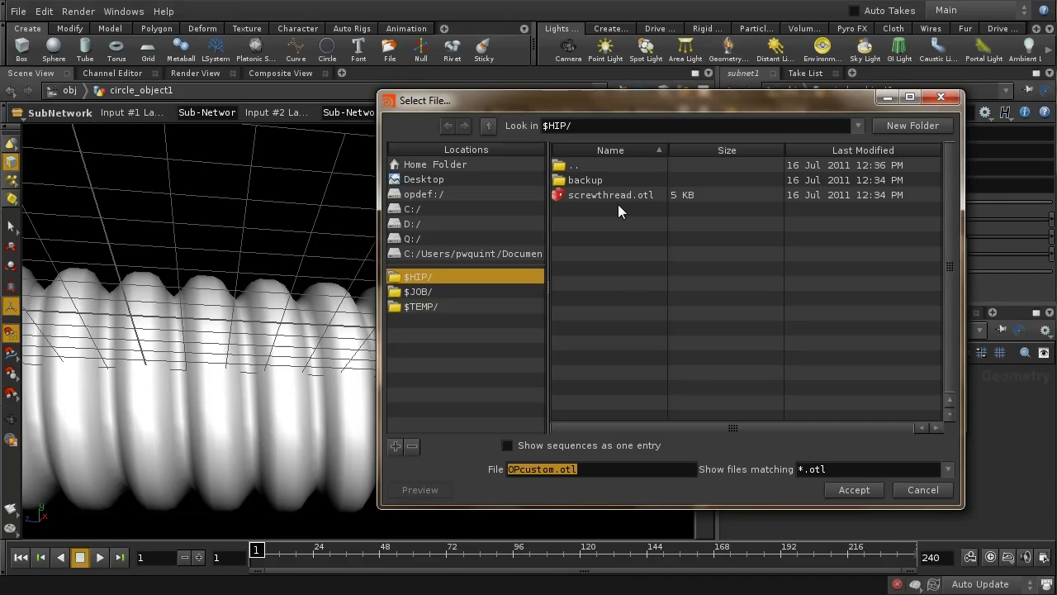
{"action": "left_click", "coordinate": [620, 195]}
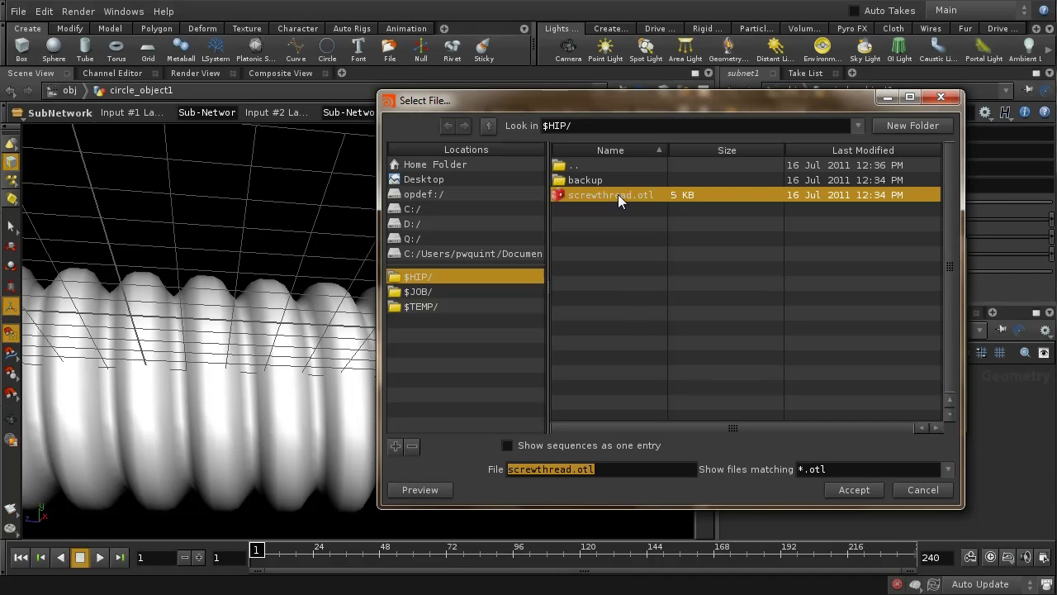
{"action": "left_click", "coordinate": [571, 470]}
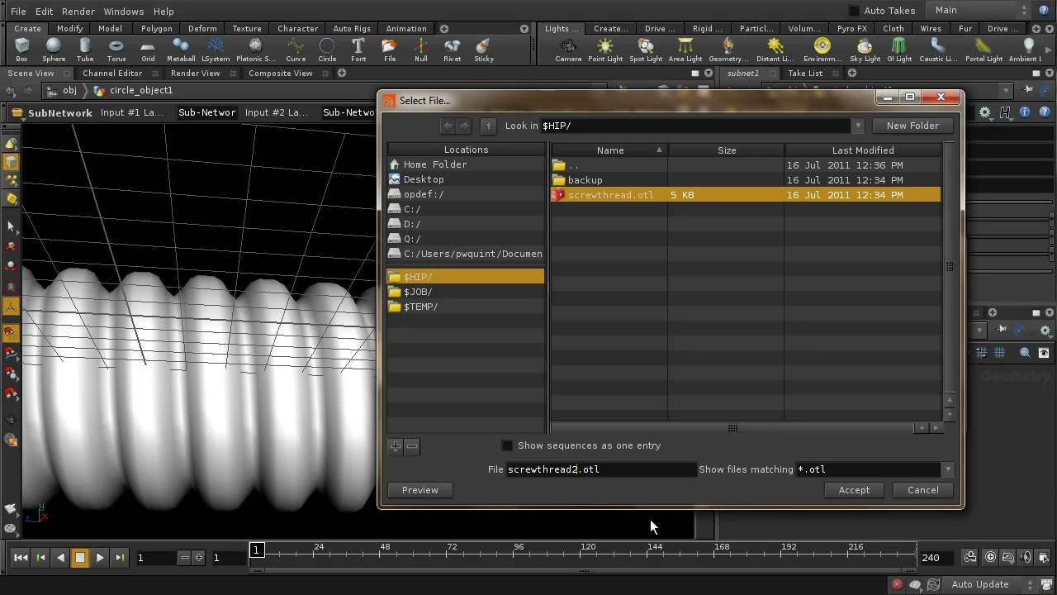
{"action": "left_click", "coordinate": [853, 490]}
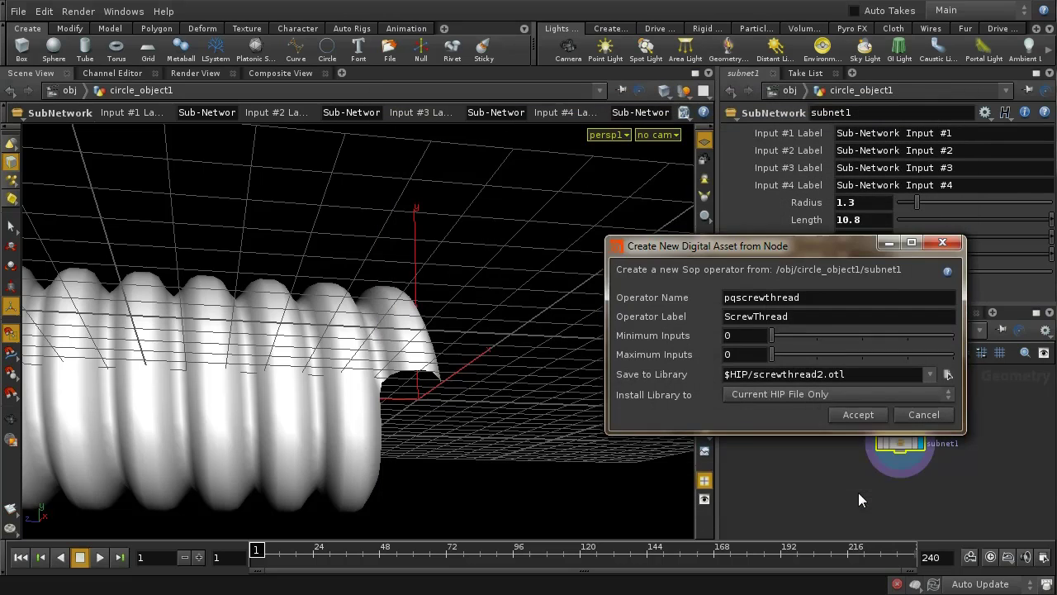
Create the digital asset, check its basic and parameter properties, and accept them
{"action": "left_click", "coordinate": [859, 415]}
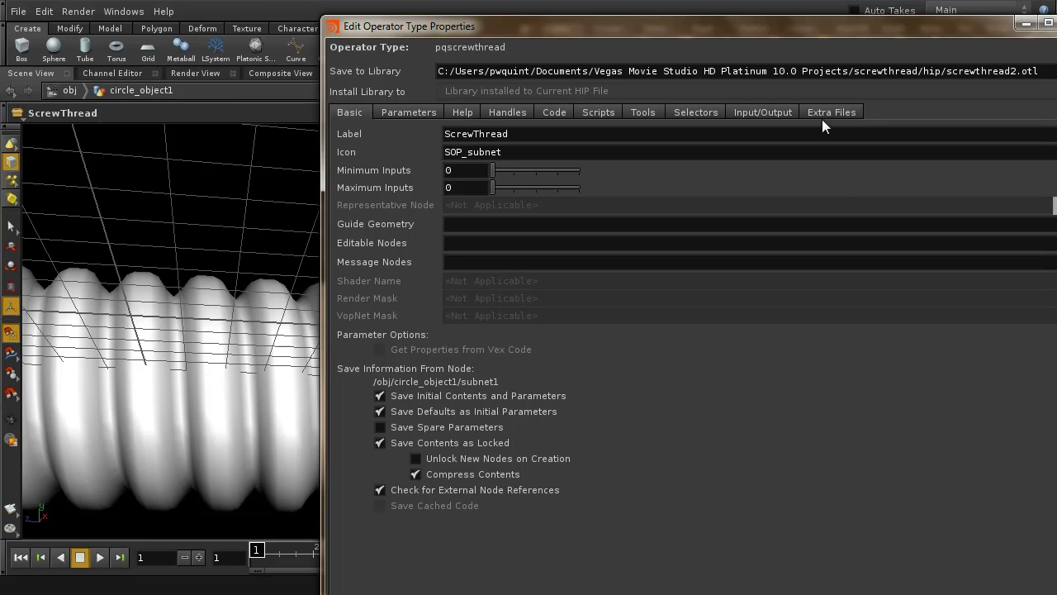
{"action": "left_click_drag", "start_coordinate": [766, 33], "coordinate": [621, 0]}
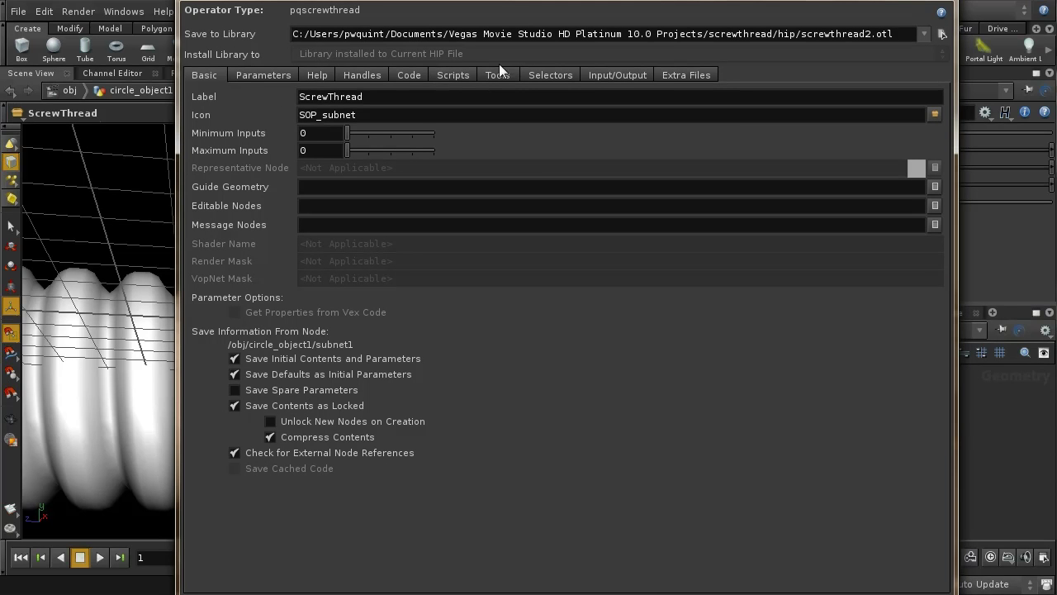
{"action": "left_click", "coordinate": [256, 75]}
{"action": "left_click", "coordinate": [207, 75]}
{"action": "left_click", "coordinate": [894, 591]}
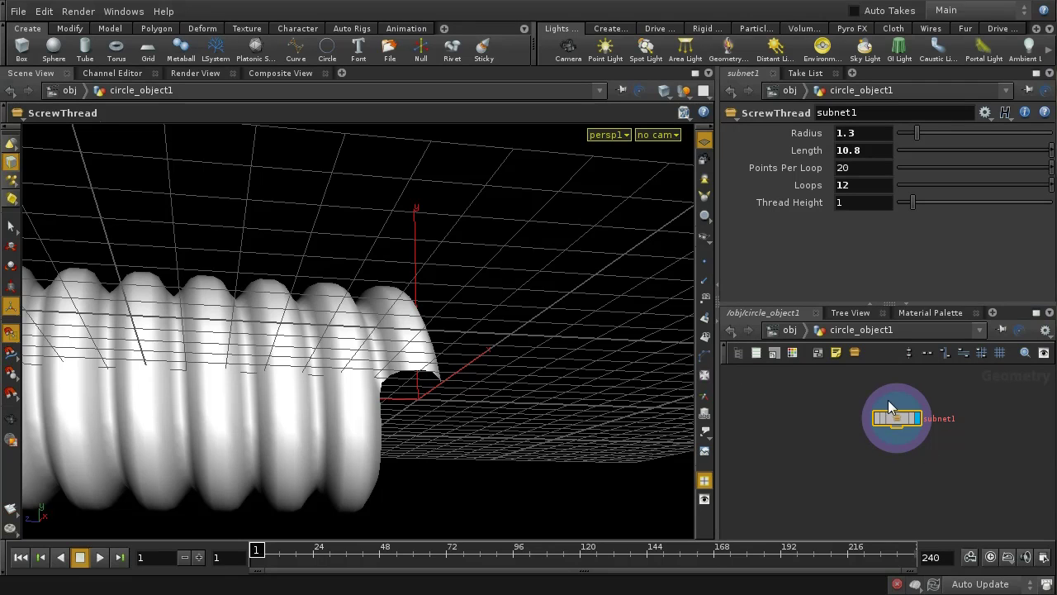
Add a new ScrewThread node below subnet1 in circle_object1 and make it the displayed node
{"action": "left_click_drag", "start_coordinate": [813, 397], "coordinate": [838, 481]}
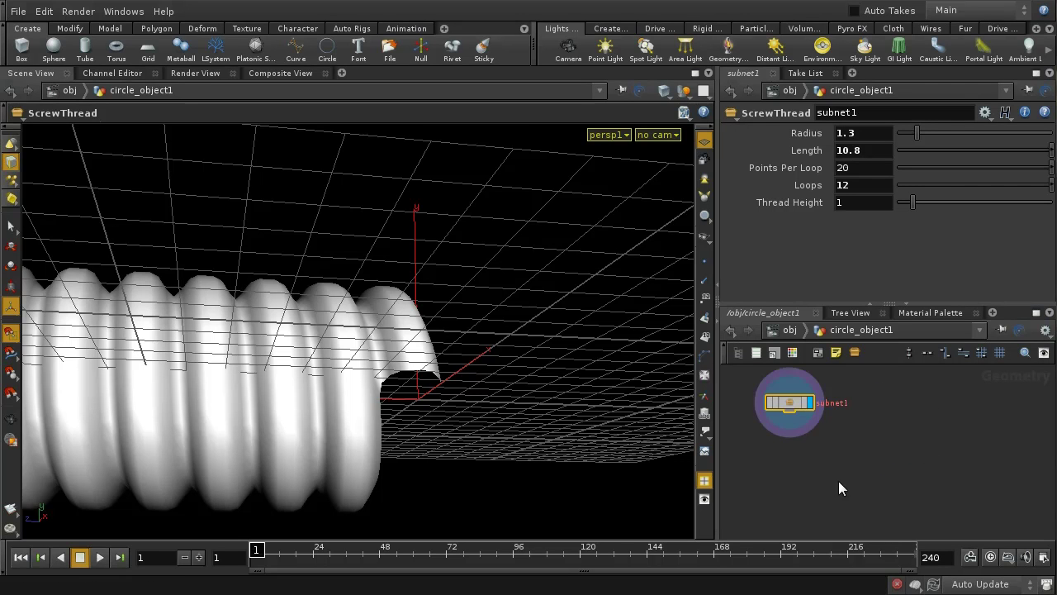
{"action": "key", "text": "Tab"}
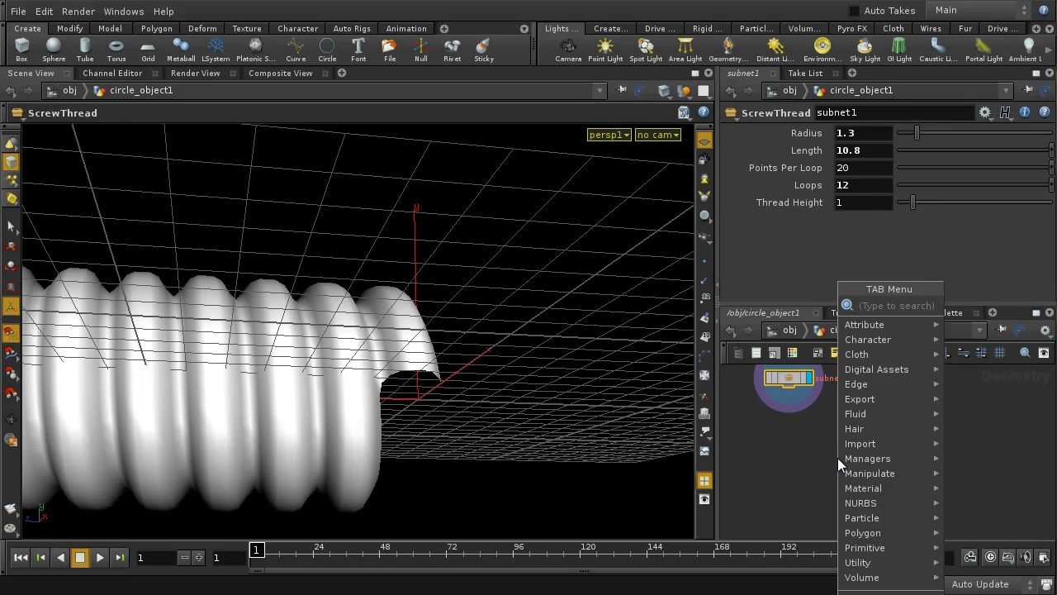
{"action": "type", "text": "ScrewThread"}
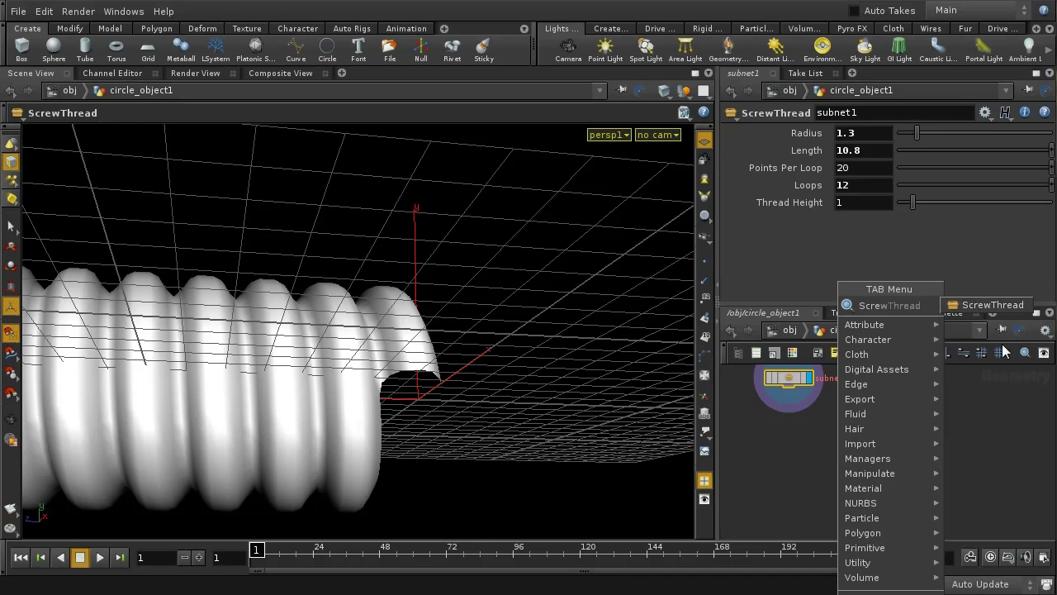
{"action": "left_click", "coordinate": [952, 305]}
{"action": "left_click", "coordinate": [878, 450]}
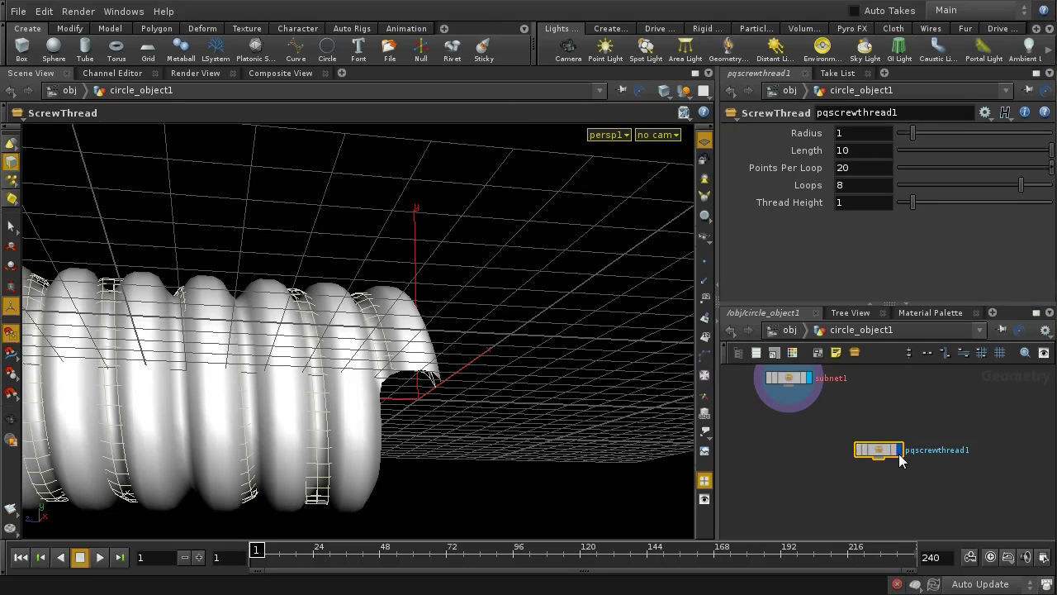
{"action": "left_click", "coordinate": [899, 453]}
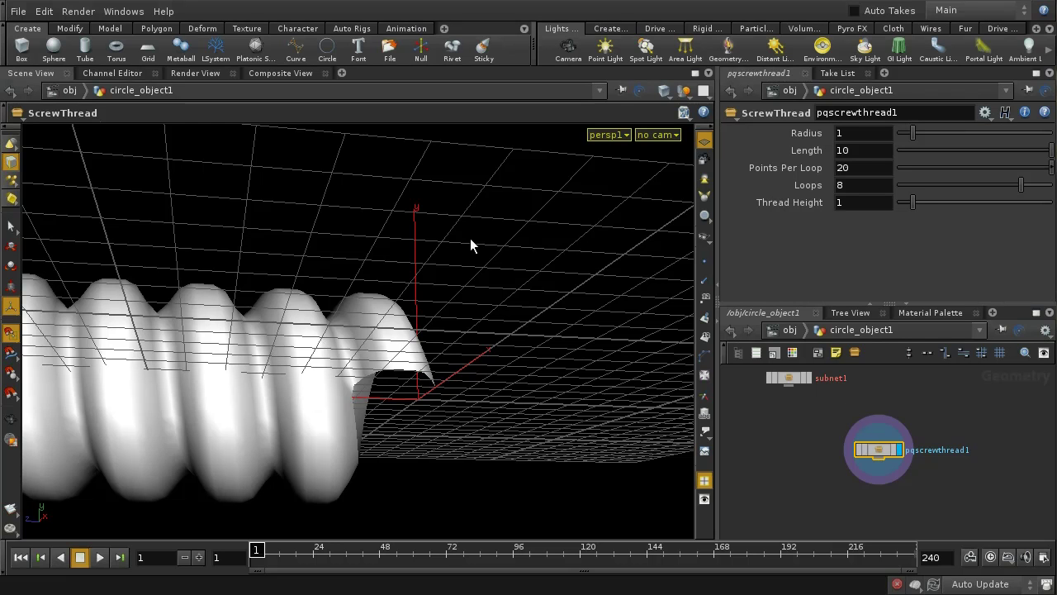
Set the Thread Height of the ScrewThread node to about 2.23 to test the asset's parameter
{"action": "left_click_drag", "start_coordinate": [471, 240], "coordinate": [545, 355]}
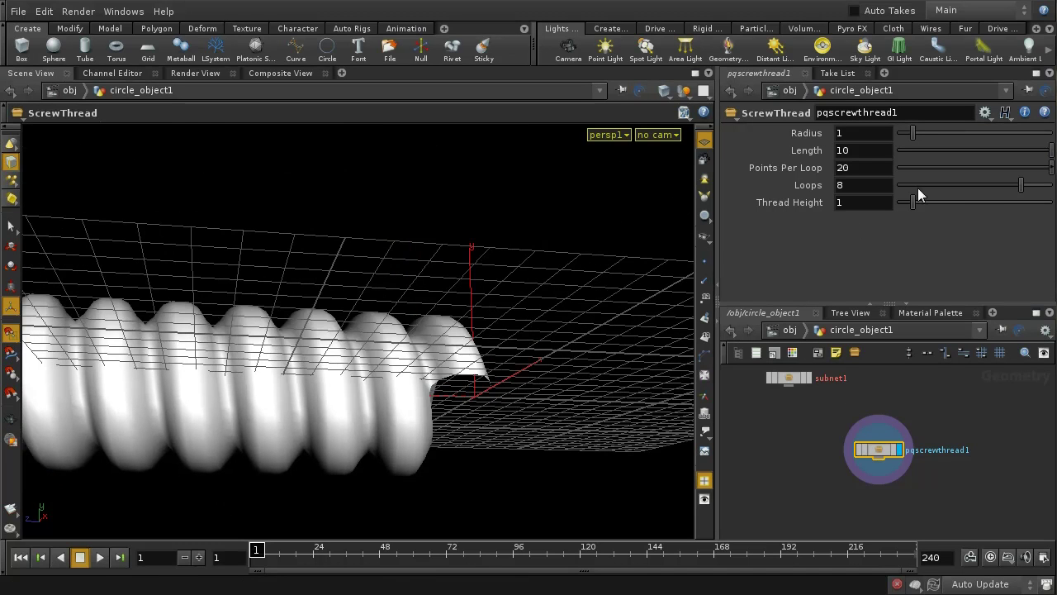
{"action": "left_click_drag", "start_coordinate": [913, 200], "coordinate": [932, 213]}
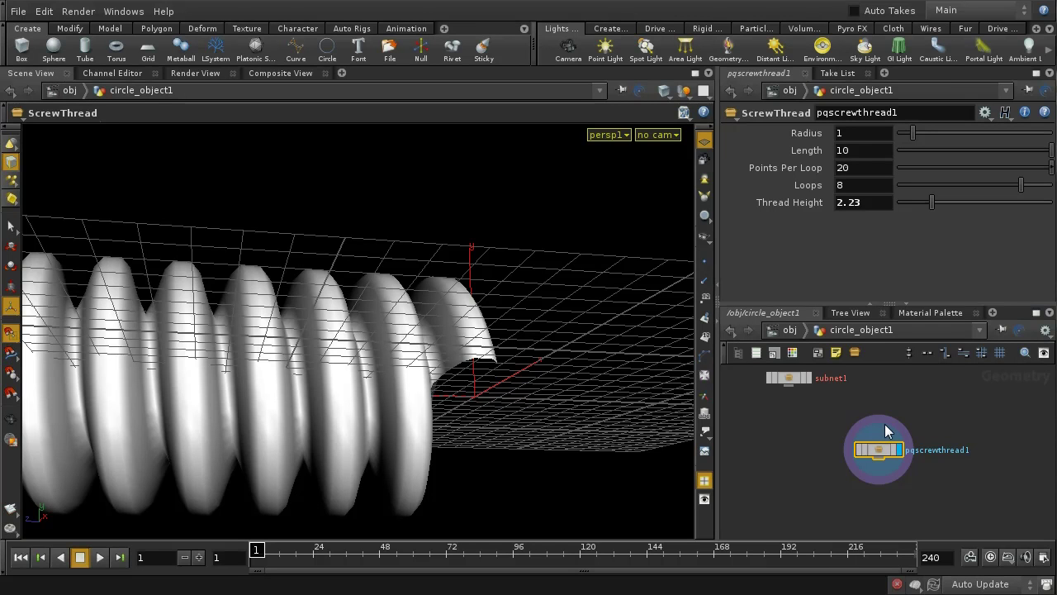
{"action": "key", "text": "h"}
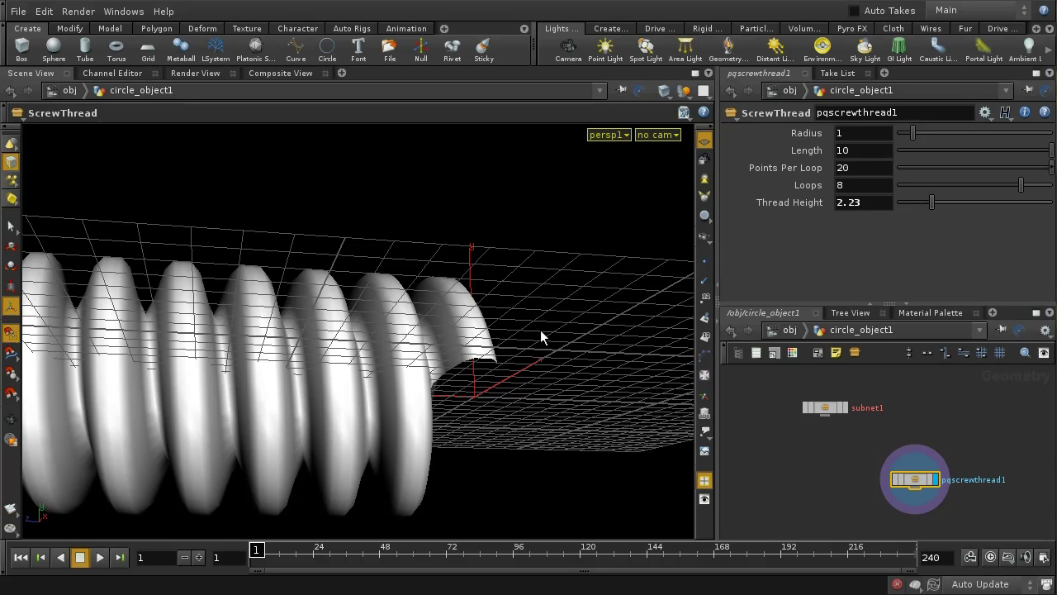
Start a new scene, saving the changes to st0.hip first
{"action": "left_click", "coordinate": [18, 12]}
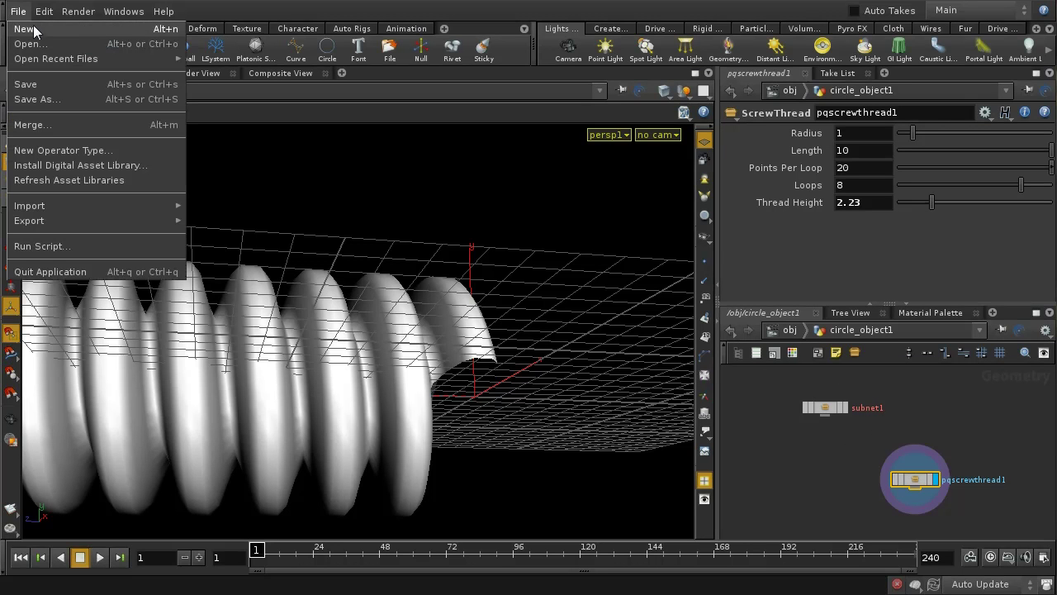
{"action": "left_click", "coordinate": [32, 30]}
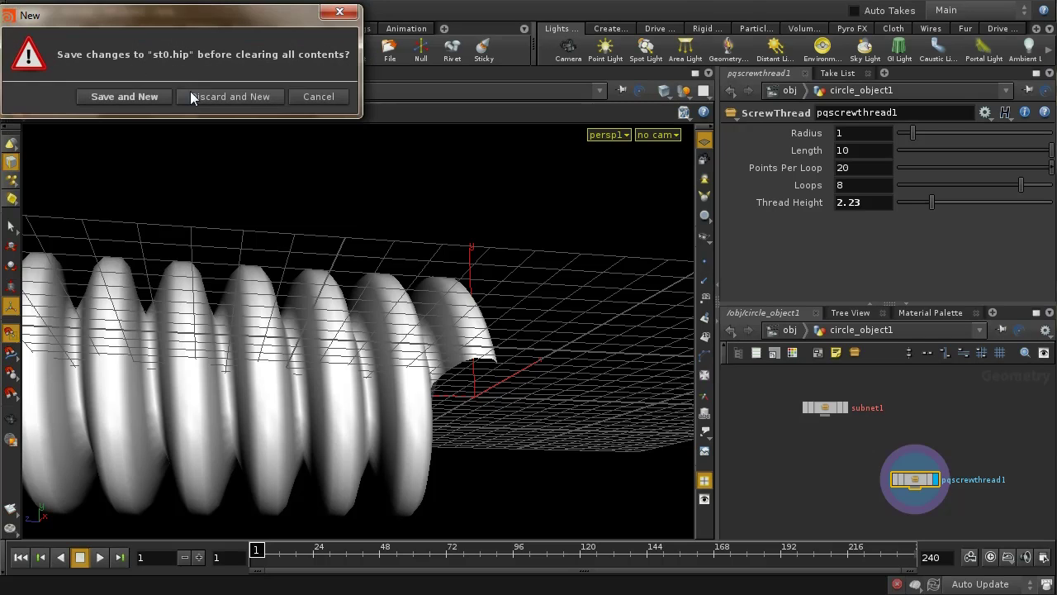
{"action": "left_click", "coordinate": [149, 100]}
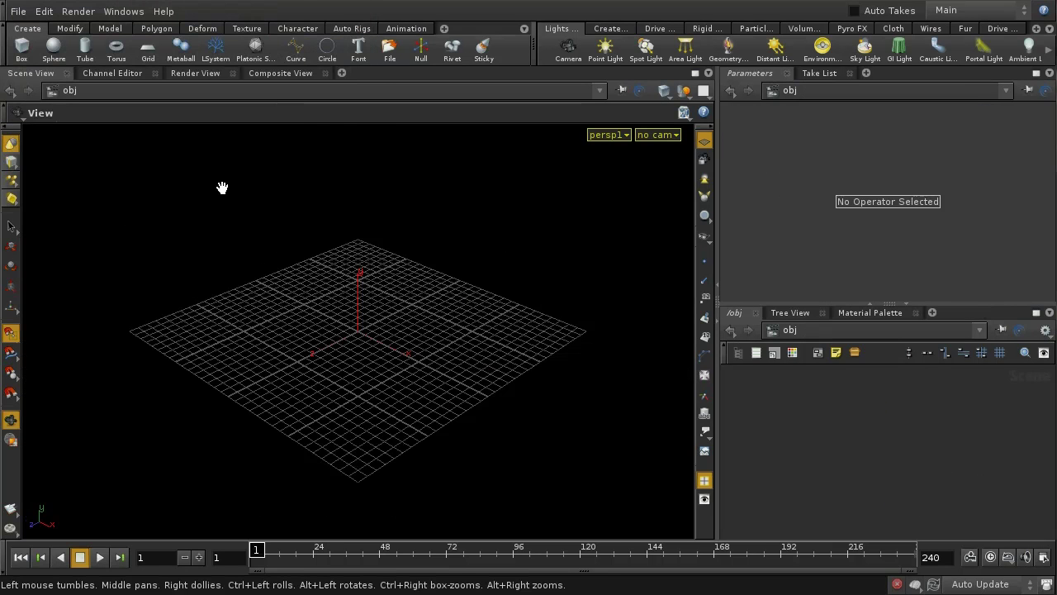
Save the empty scene as test.hip in the same folder as st0.hip
{"action": "left_click", "coordinate": [18, 12]}
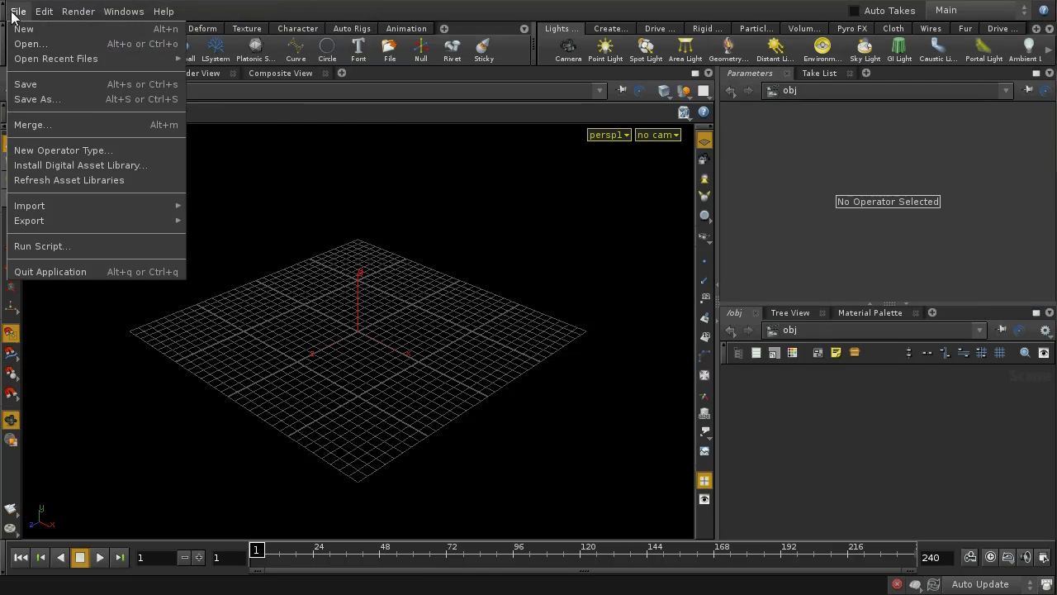
{"action": "left_click", "coordinate": [80, 100]}
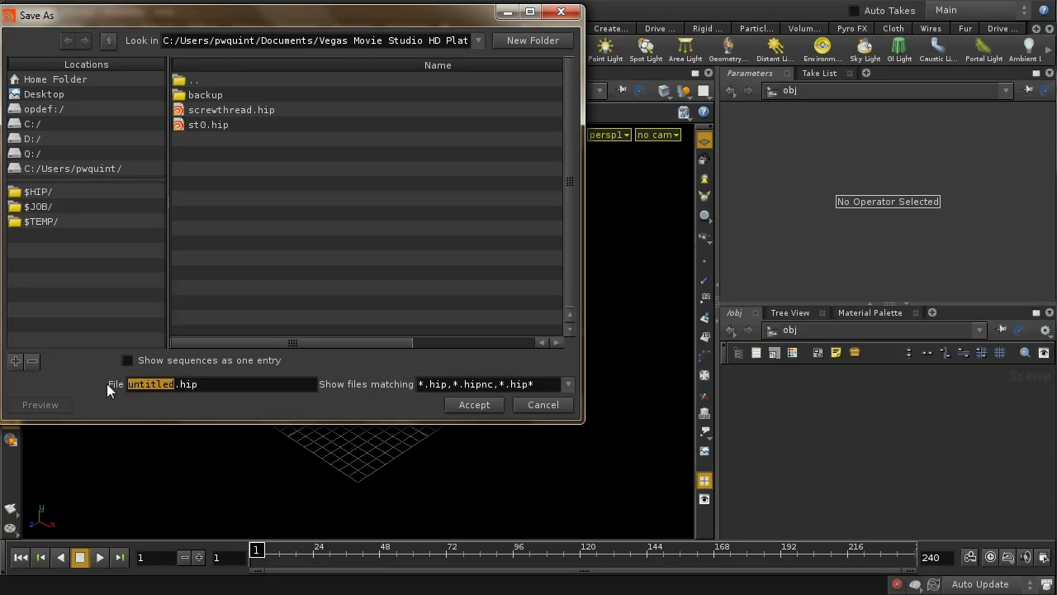
{"action": "type", "text": "test"}
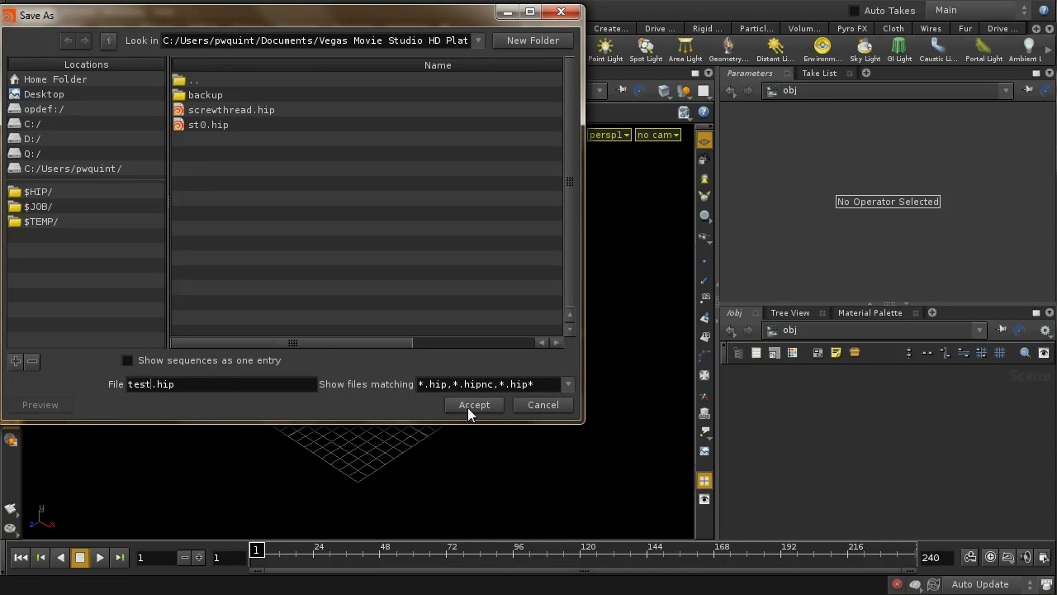
{"action": "left_click", "coordinate": [467, 404]}
{"action": "mouse_move", "coordinate": [389, 299]}
{"action": "left_mouse_down"}
{"action": "mouse_move", "coordinate": [395, 325]}
{"action": "mouse_move", "coordinate": [391, 316]}
{"action": "left_mouse_up"}
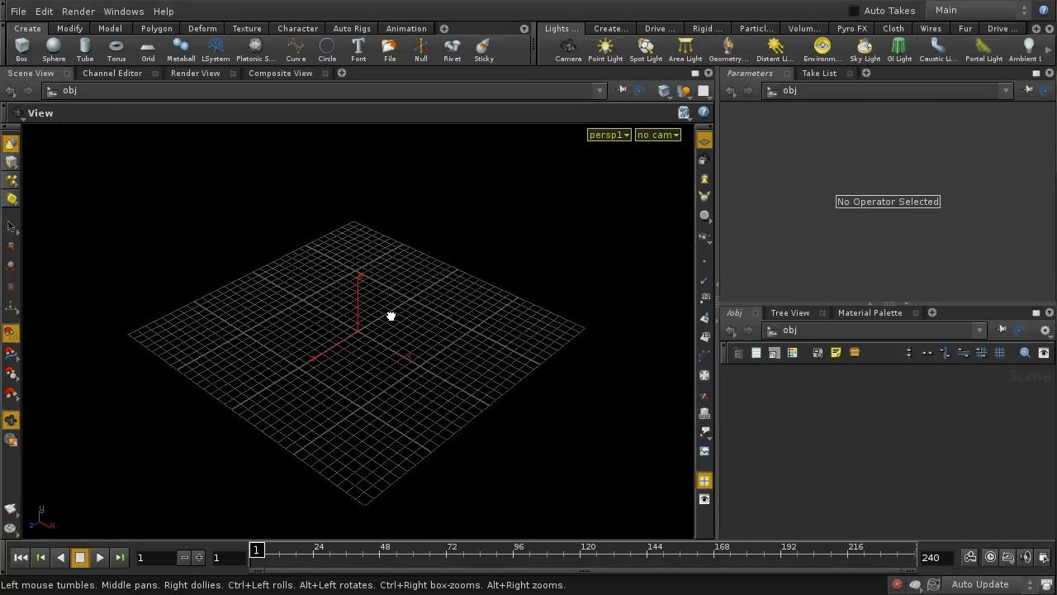
Start installing a digital asset library and choose screwthread2.otl from the $HIP folder
{"action": "left_click", "coordinate": [17, 11]}
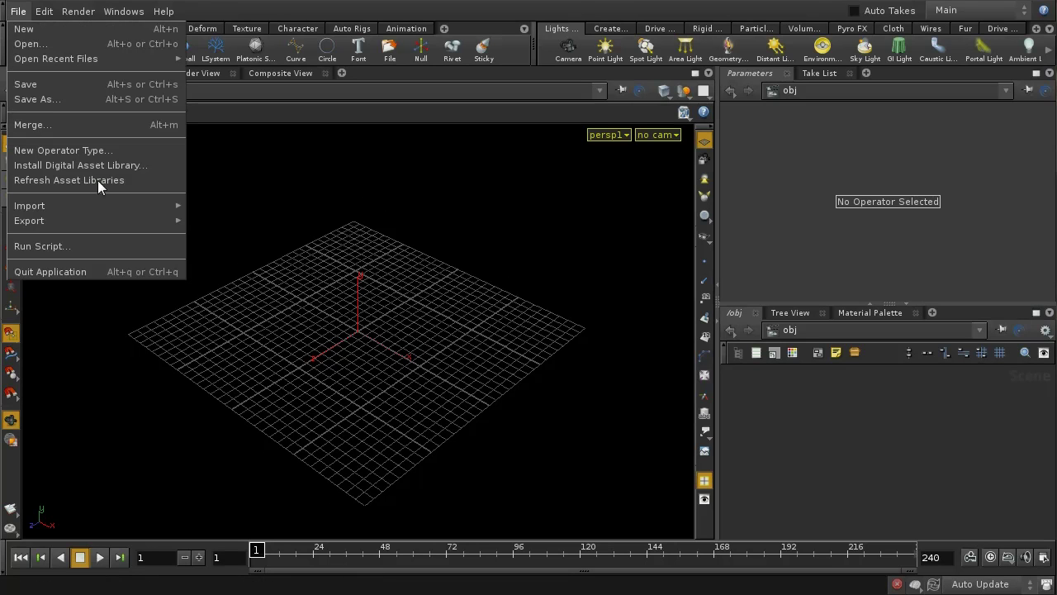
{"action": "left_click", "coordinate": [47, 164]}
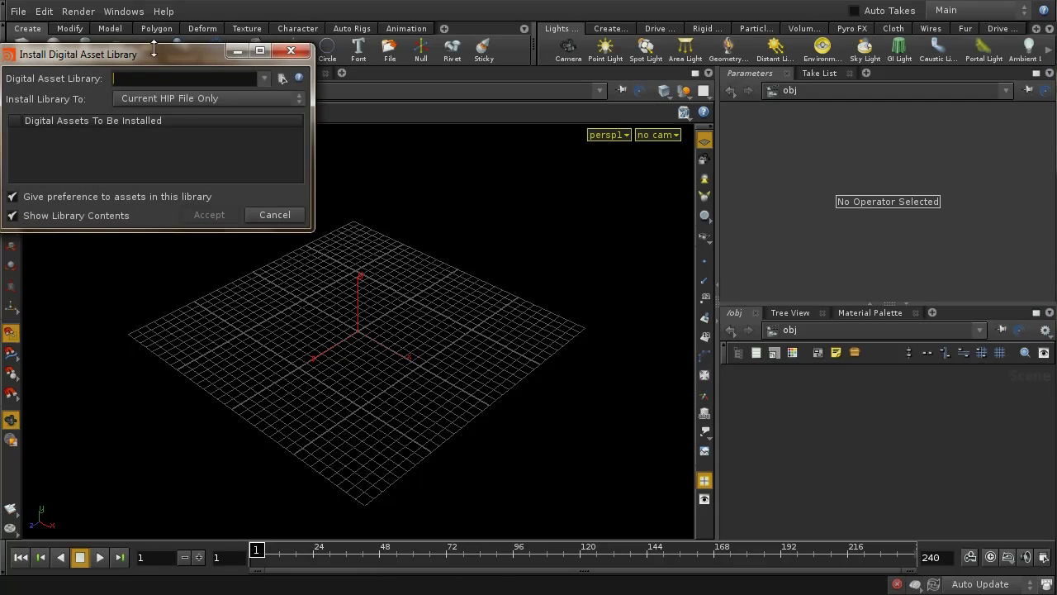
{"action": "double_click", "coordinate": [154, 56]}
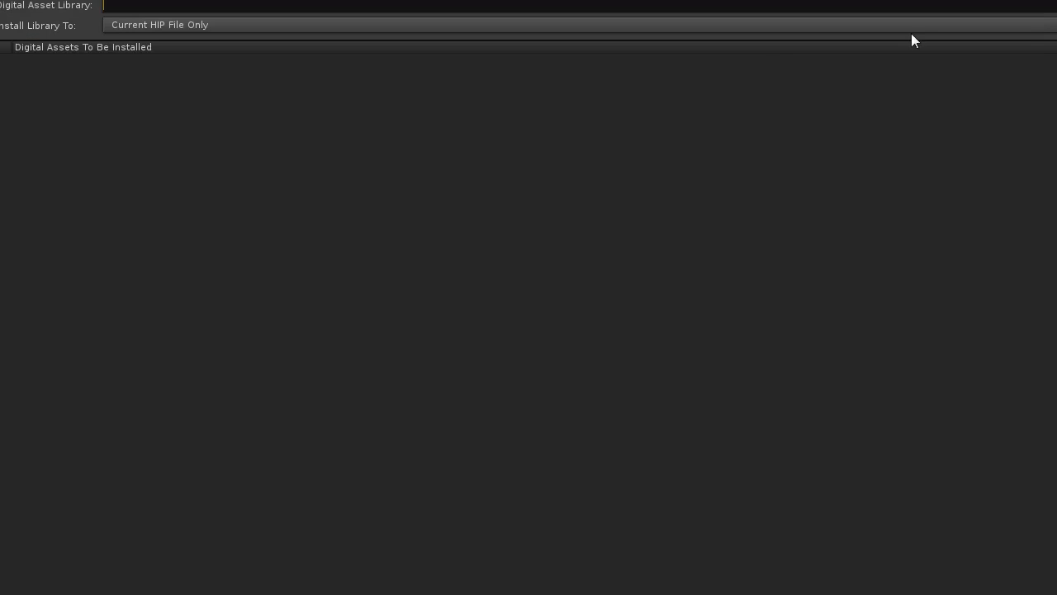
{"action": "double_click", "coordinate": [715, 1]}
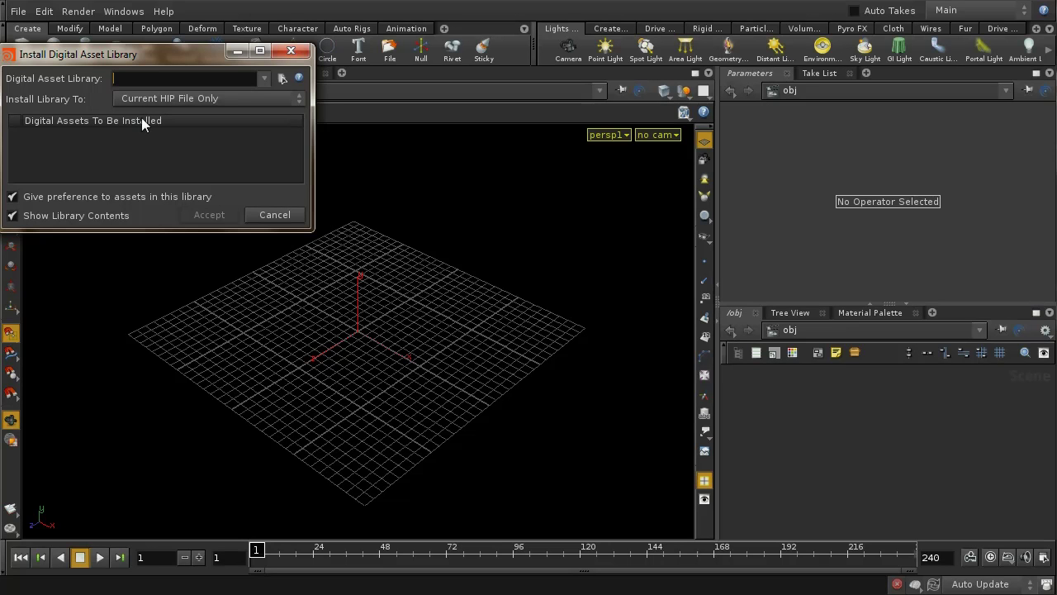
{"action": "left_click_drag", "start_coordinate": [130, 54], "coordinate": [150, 94]}
{"action": "left_click", "coordinate": [300, 118]}
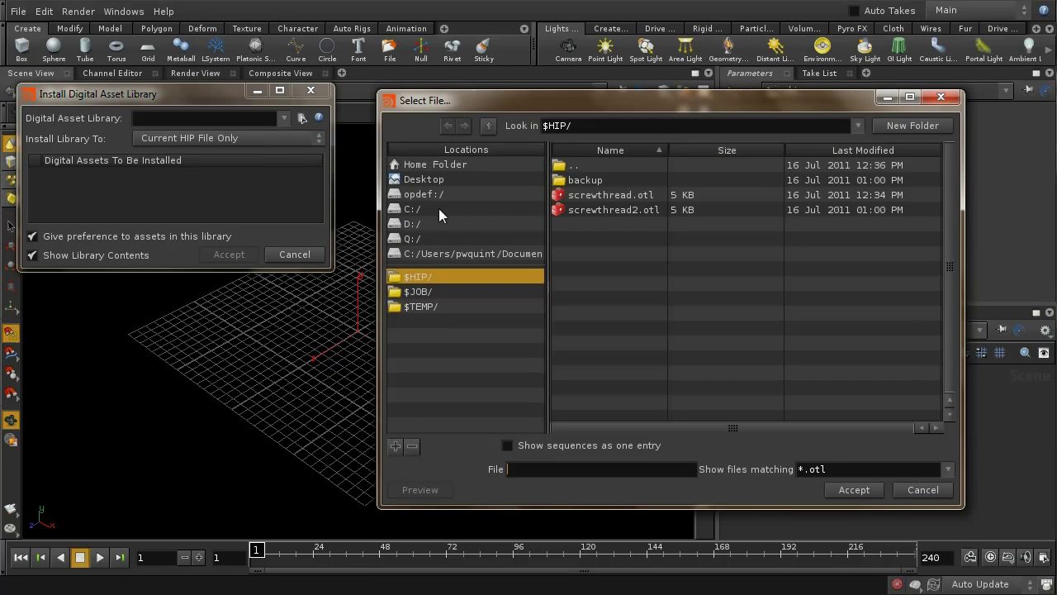
{"action": "left_click", "coordinate": [605, 209]}
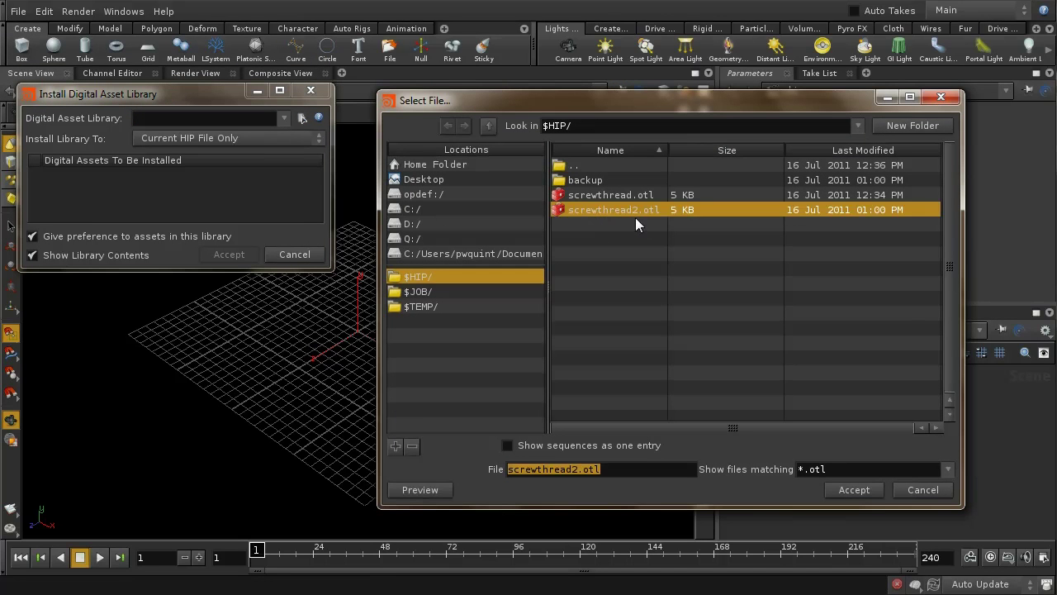
{"action": "left_click", "coordinate": [851, 490]}
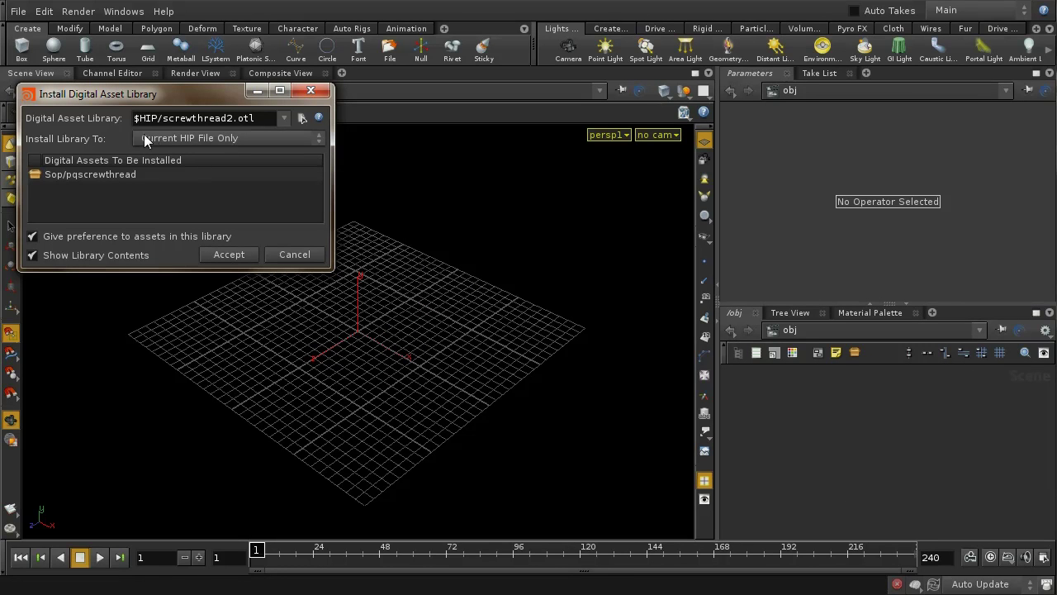
Review the install destinations, keep Current HIP File Only, and install the library
{"action": "left_click", "coordinate": [316, 142]}
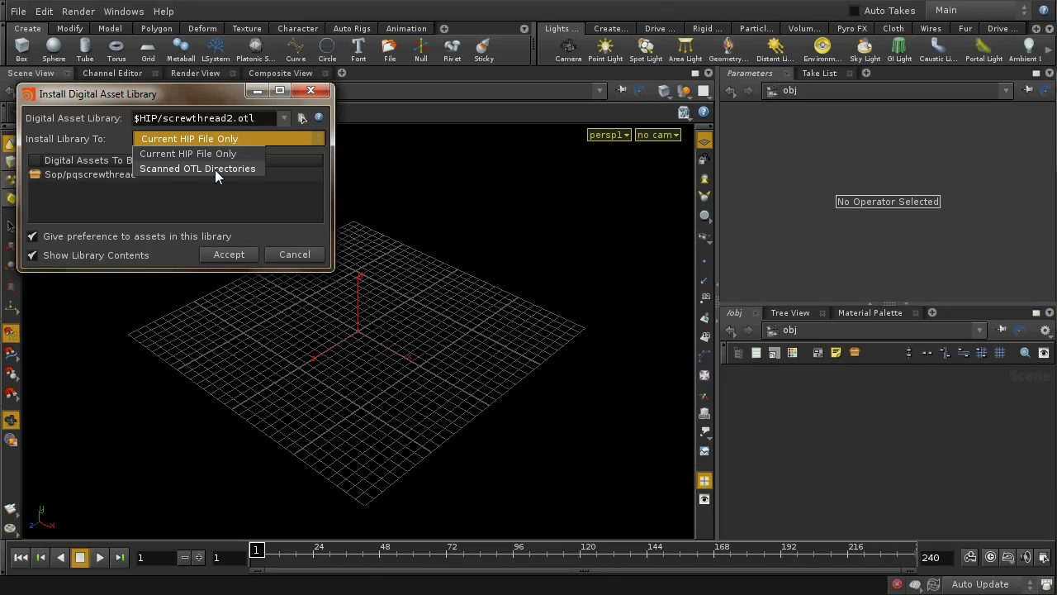
{"action": "left_click", "coordinate": [217, 196]}
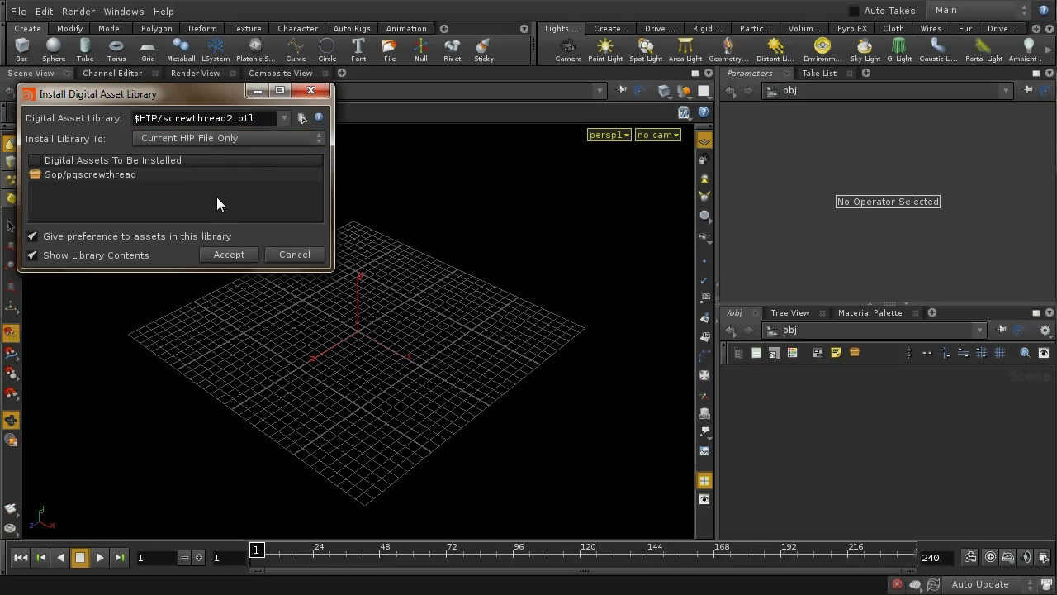
{"action": "left_click", "coordinate": [214, 135]}
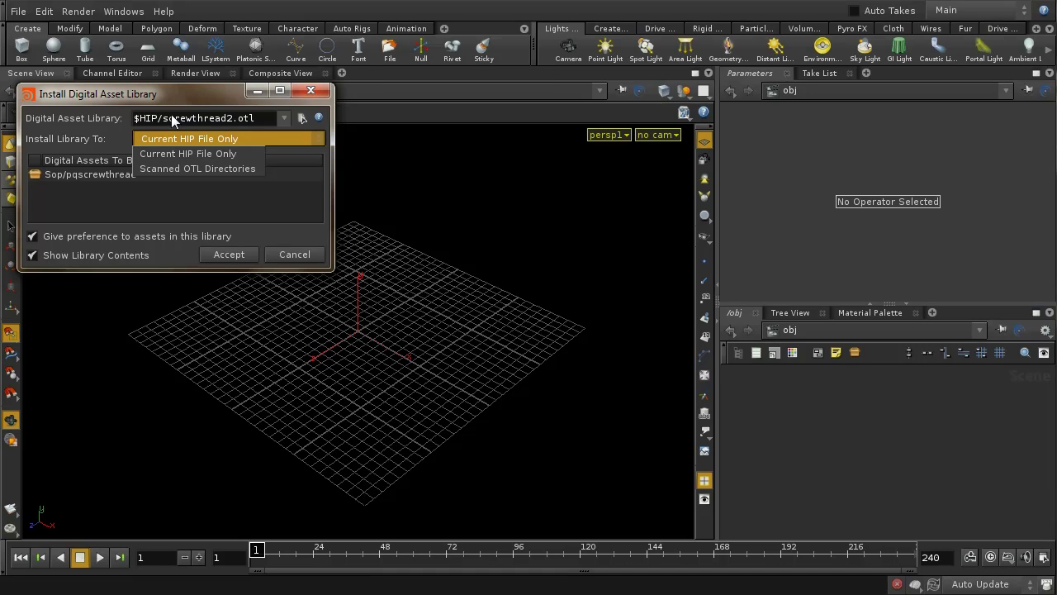
{"action": "left_click", "coordinate": [255, 121]}
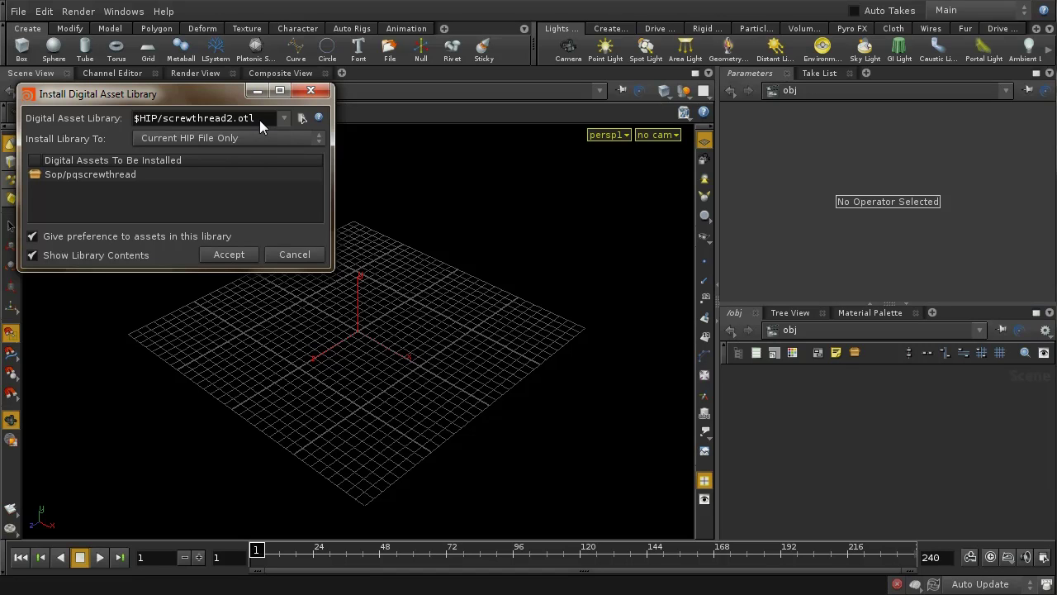
{"action": "left_click", "coordinate": [240, 137]}
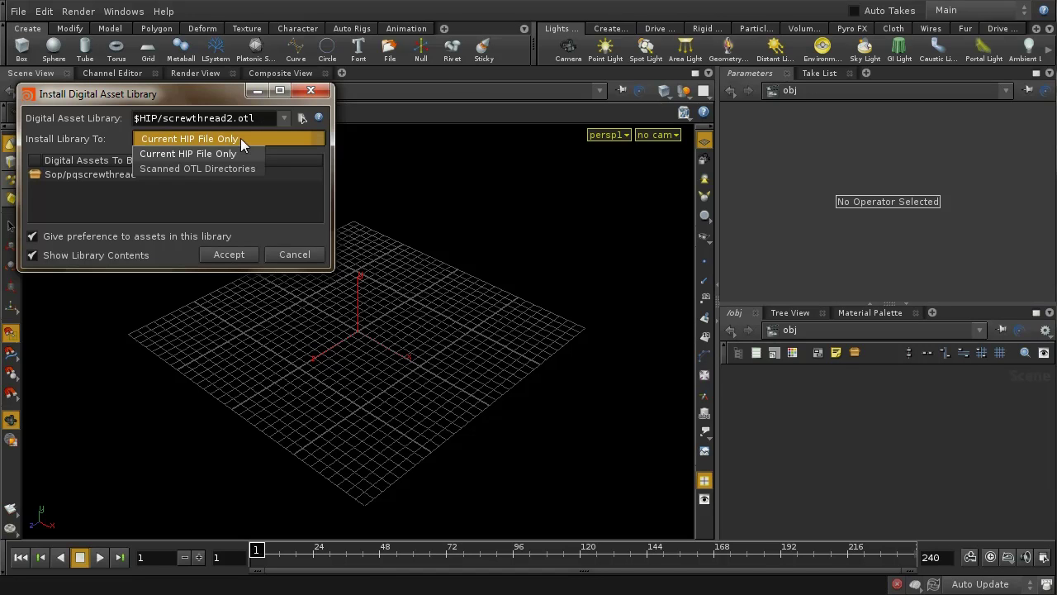
{"action": "left_click", "coordinate": [231, 156]}
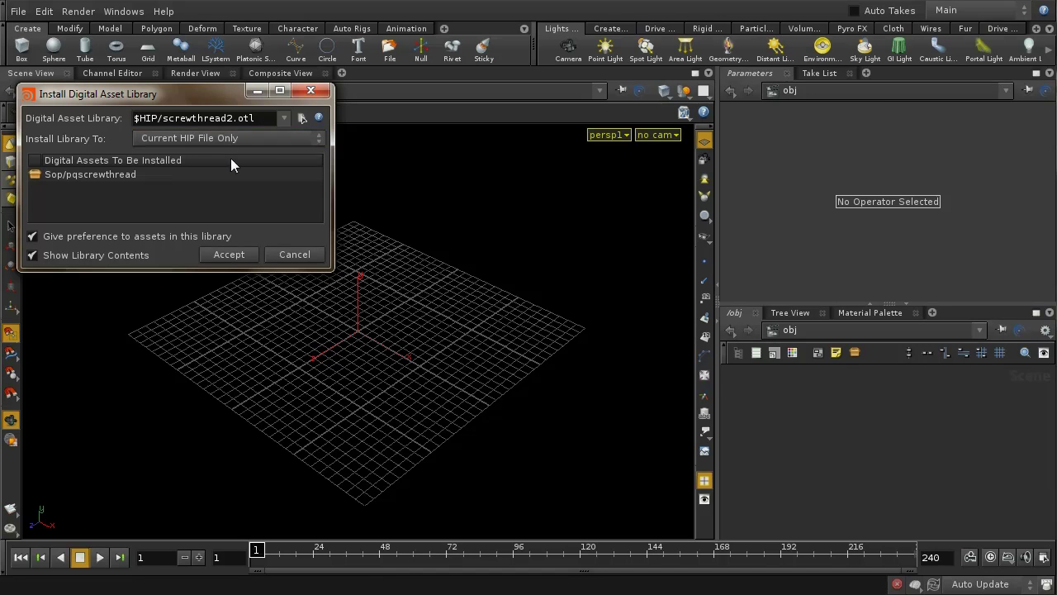
{"action": "left_click", "coordinate": [240, 256]}
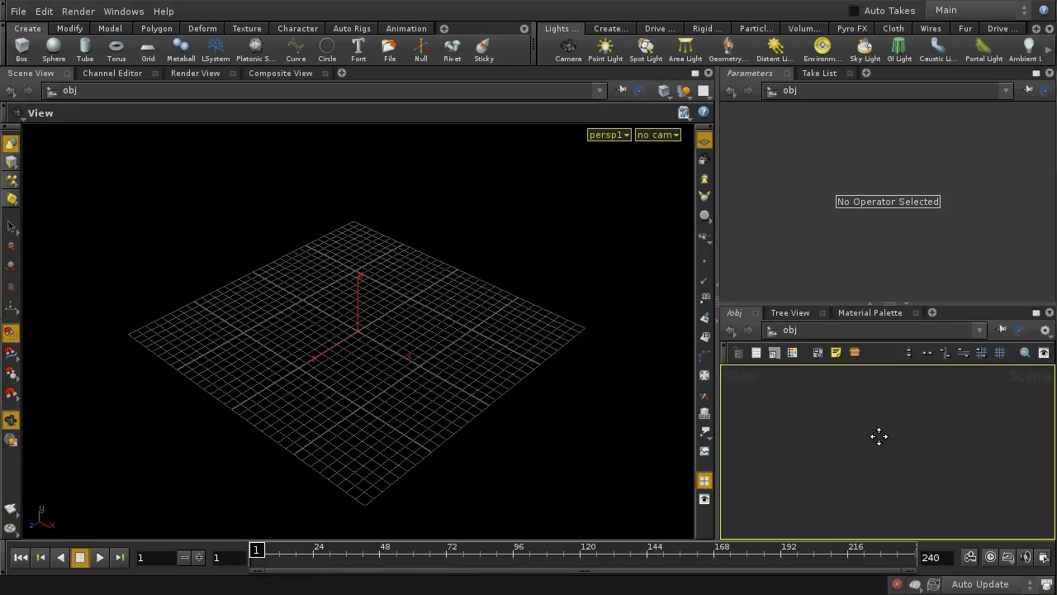
Create a Geometry object in the scene and delete the default node inside it
{"action": "key", "text": "Tab"}
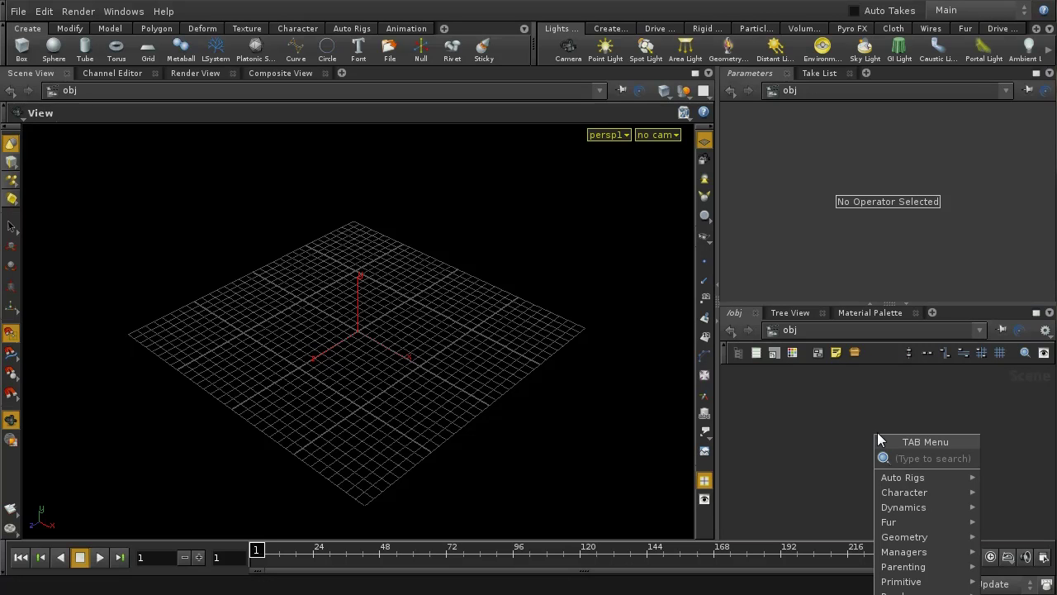
{"action": "key", "text": "Tab"}
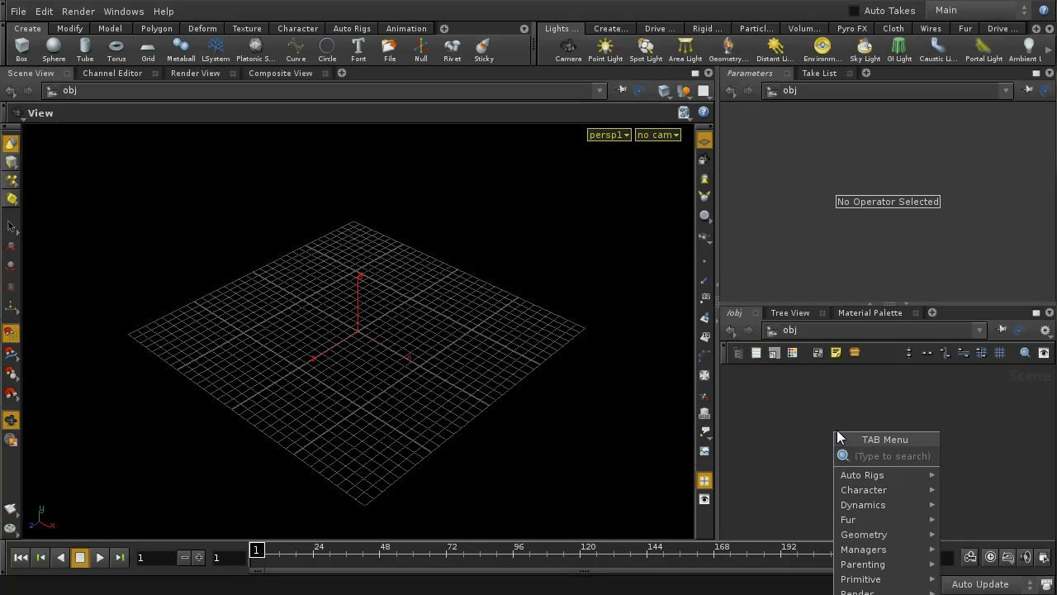
{"action": "type", "text": "Geometry"}
{"action": "left_click", "coordinate": [964, 453]}
{"action": "left_click", "coordinate": [904, 450]}
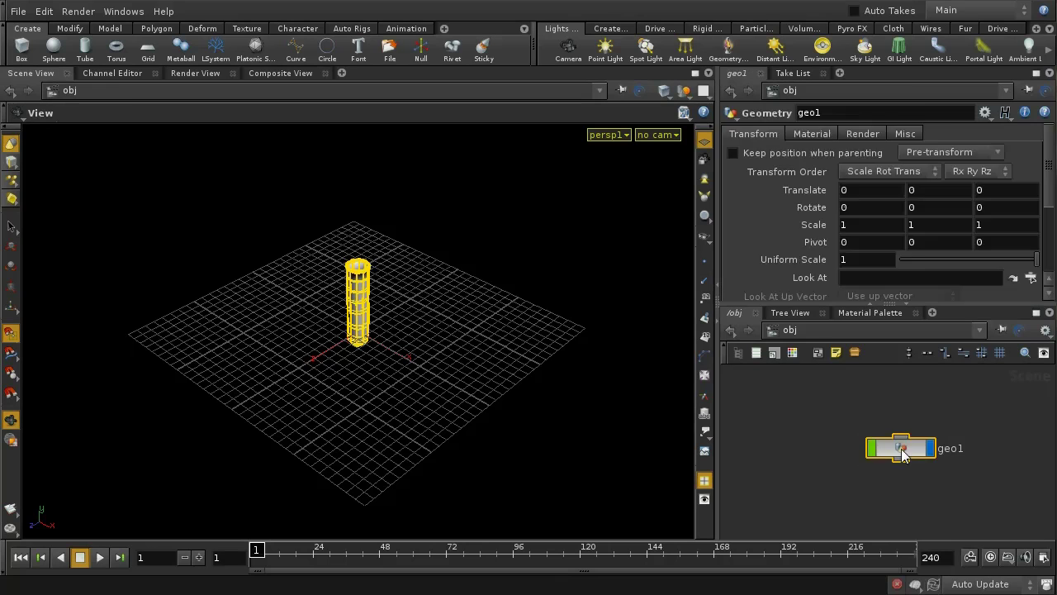
{"action": "double_click", "coordinate": [901, 448]}
{"action": "key", "text": "Delete"}
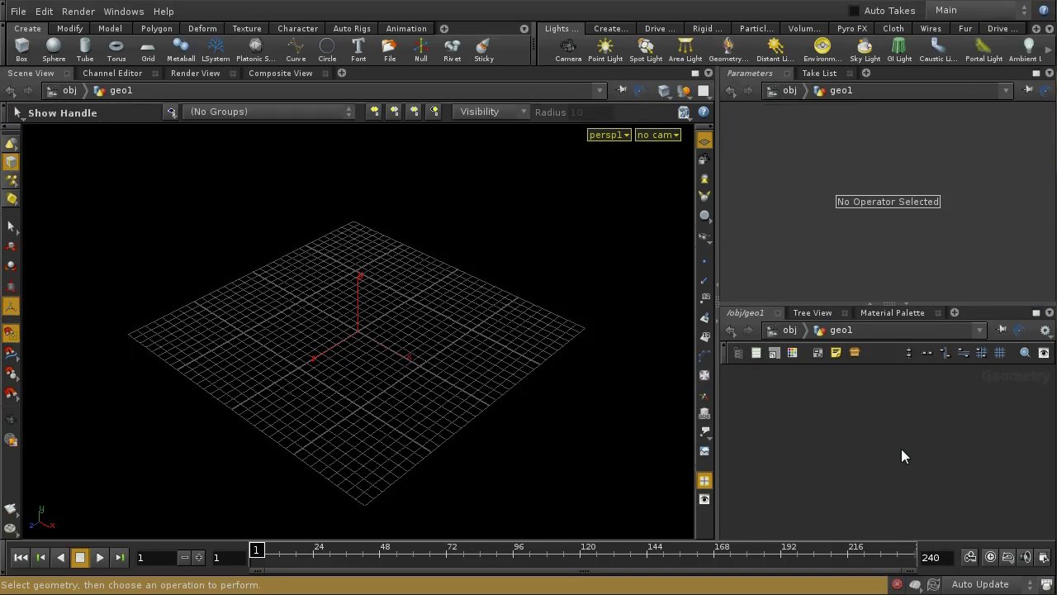
Add a ScrewThread node inside the new geometry object and adjust its position in the network
{"action": "key", "text": "Tab"}
{"action": "type", "text": "Scatter"}
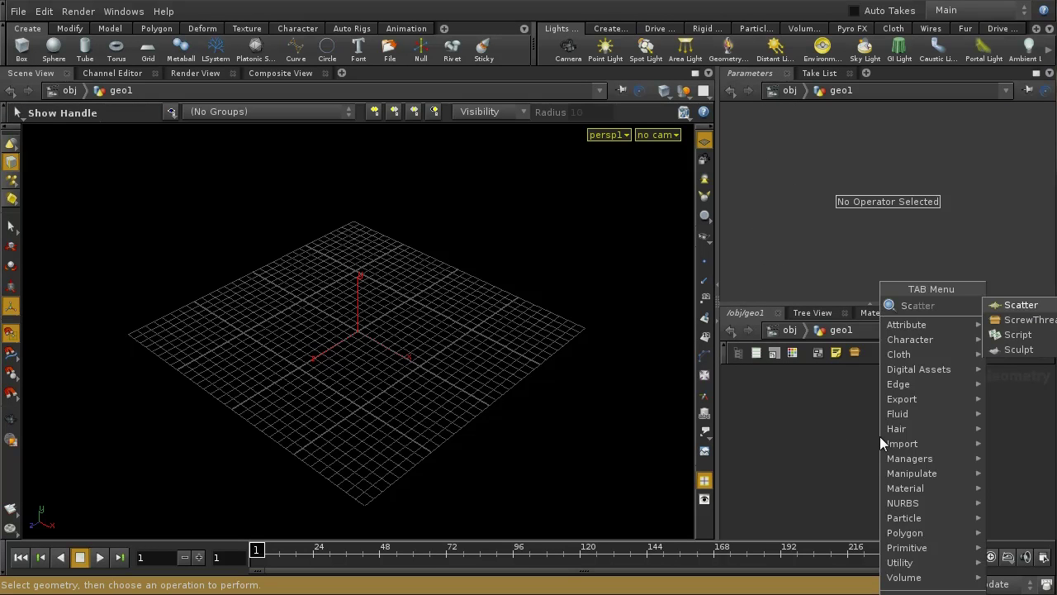
{"action": "left_click", "coordinate": [1042, 320]}
{"action": "left_click", "coordinate": [871, 446]}
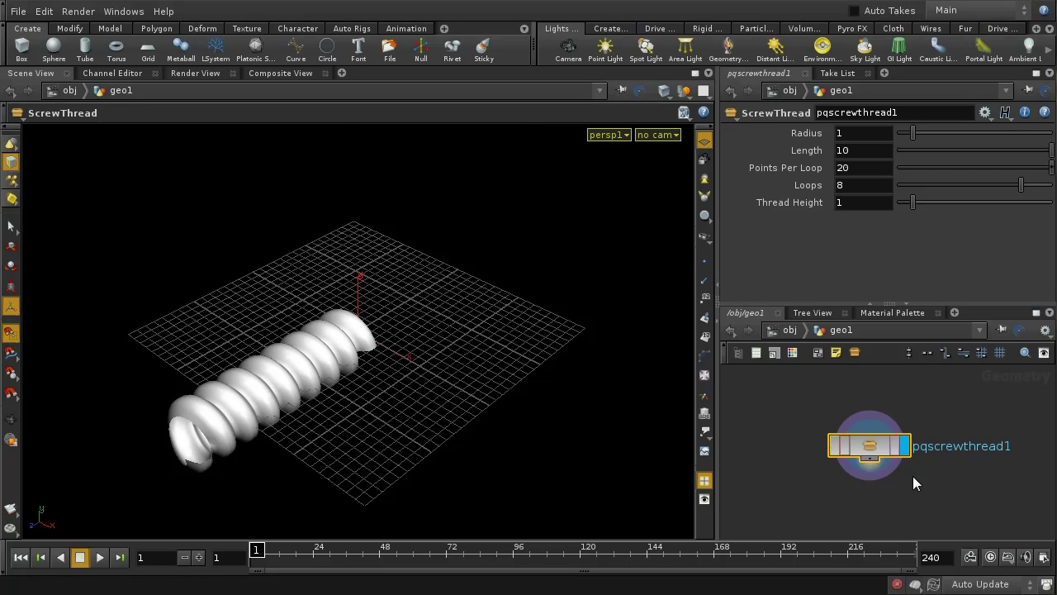
{"action": "left_click_drag", "start_coordinate": [888, 454], "coordinate": [919, 443]}
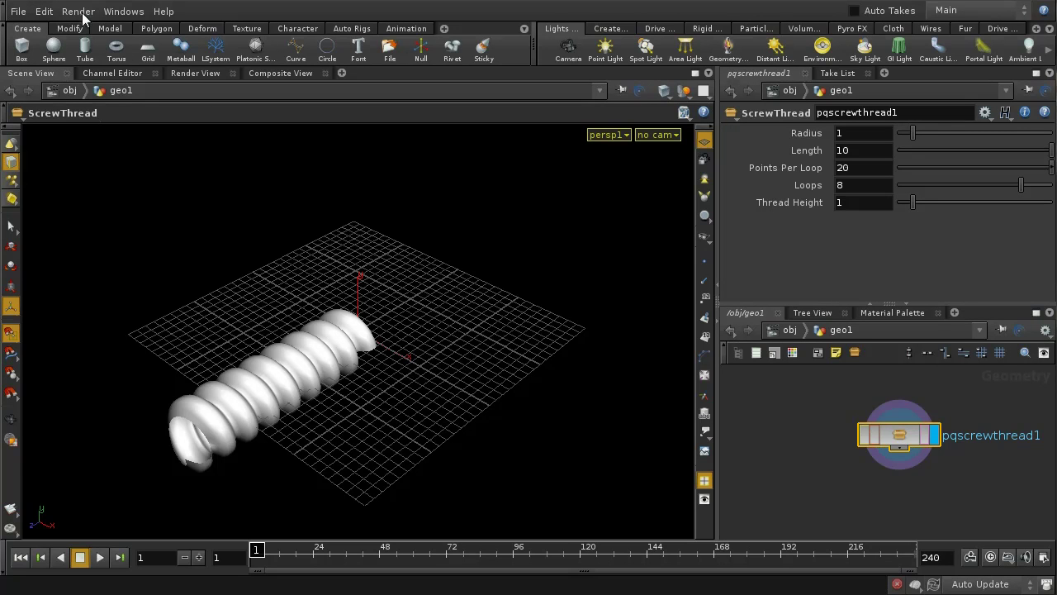
Open the Operator Type Manager and look through its operator categories, including Internally Defined Operators
{"action": "left_click", "coordinate": [120, 13]}
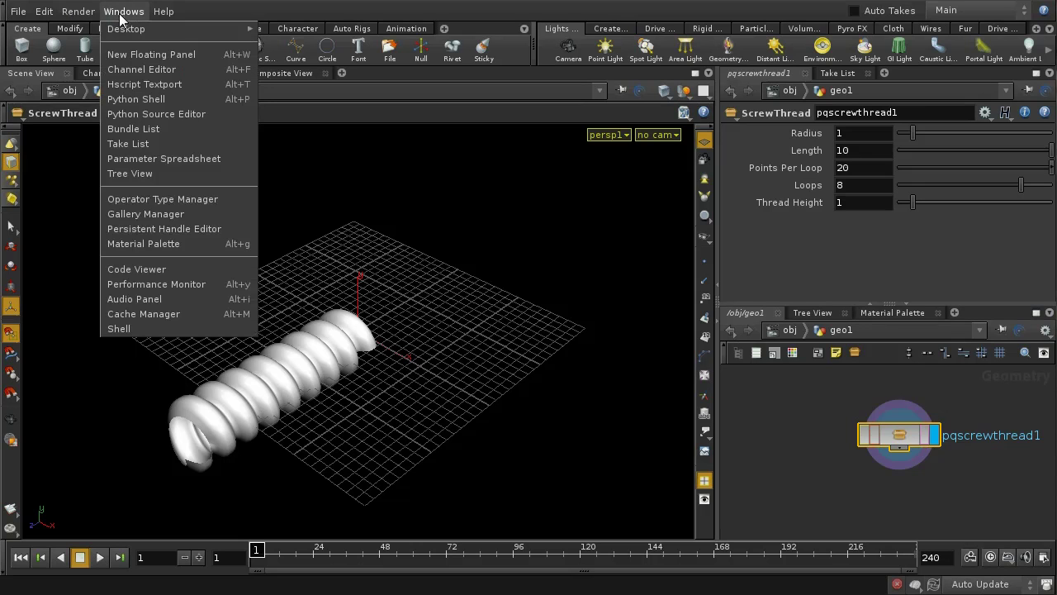
{"action": "left_click", "coordinate": [136, 198]}
{"action": "left_click_drag", "start_coordinate": [152, 13], "coordinate": [214, 25]}
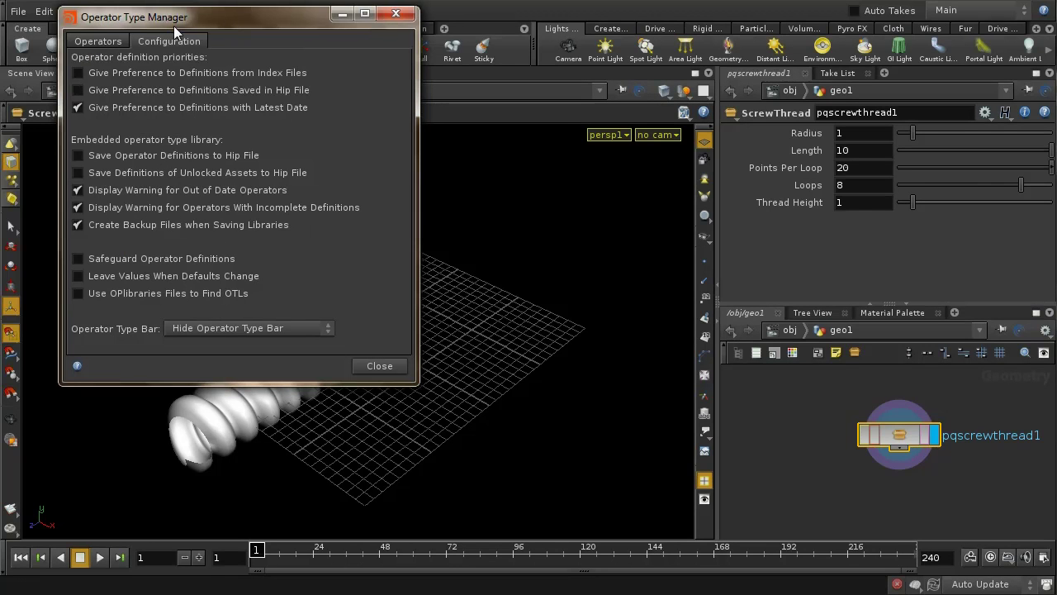
{"action": "left_click", "coordinate": [97, 40]}
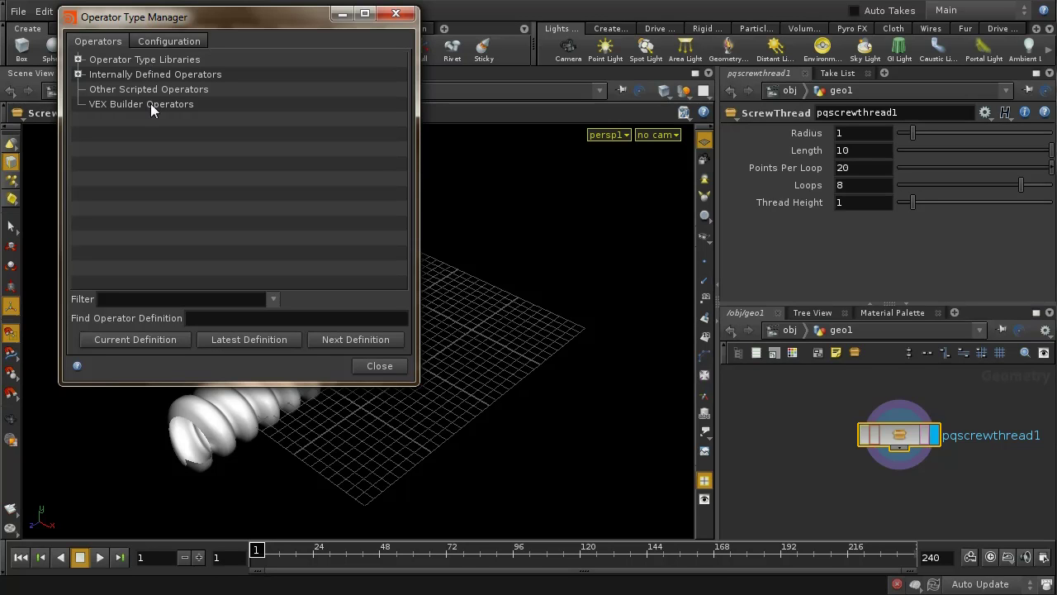
{"action": "left_click", "coordinate": [77, 74]}
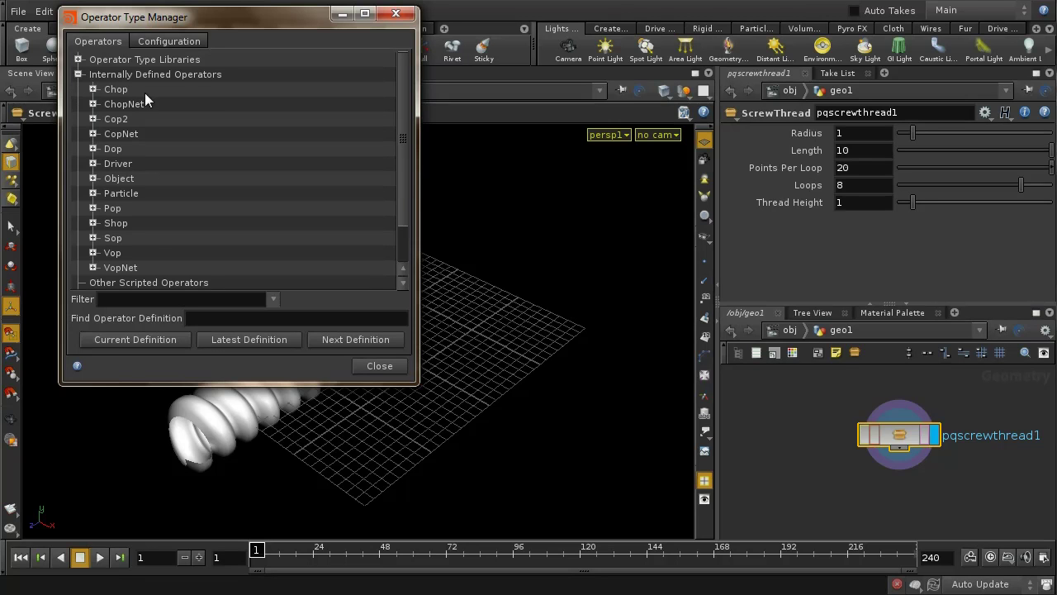
{"action": "left_click", "coordinate": [78, 74]}
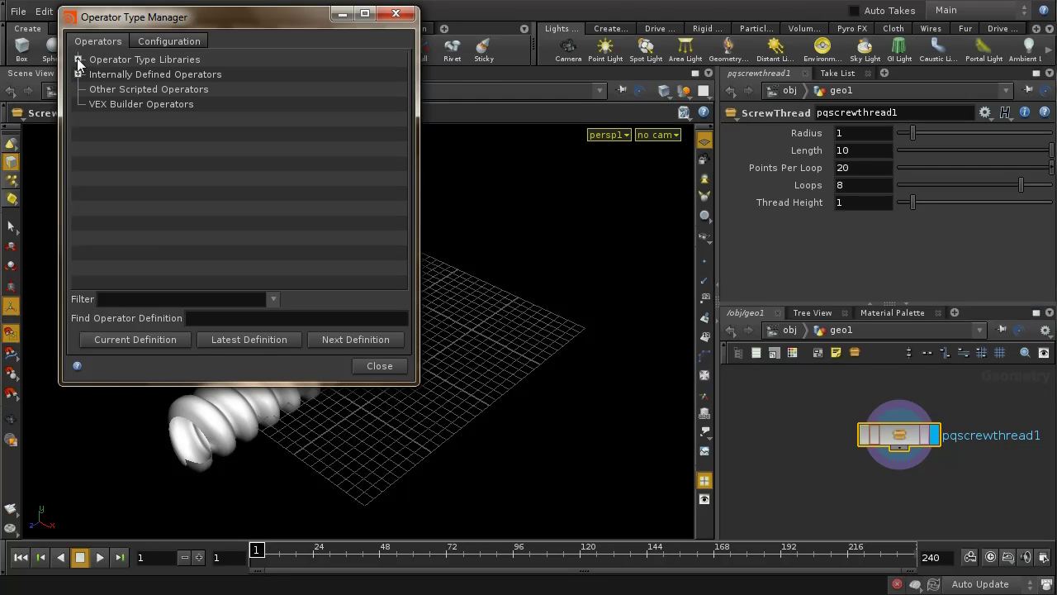
Examine the full path of the library listed for the current HIP file under Operator Type Libraries
{"action": "left_click", "coordinate": [78, 59]}
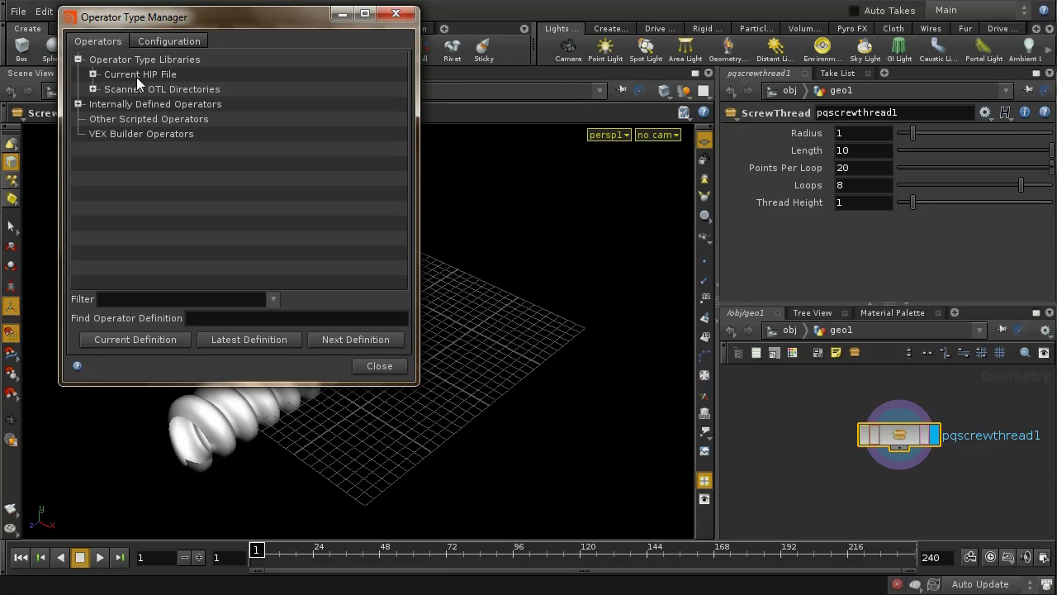
{"action": "left_click", "coordinate": [93, 74]}
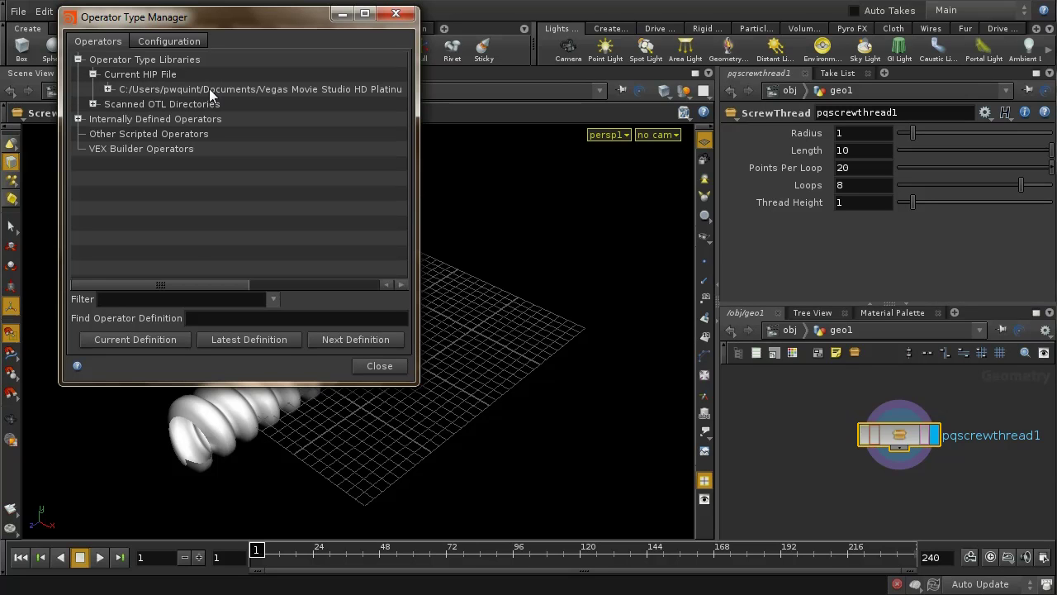
{"action": "left_click", "coordinate": [275, 89]}
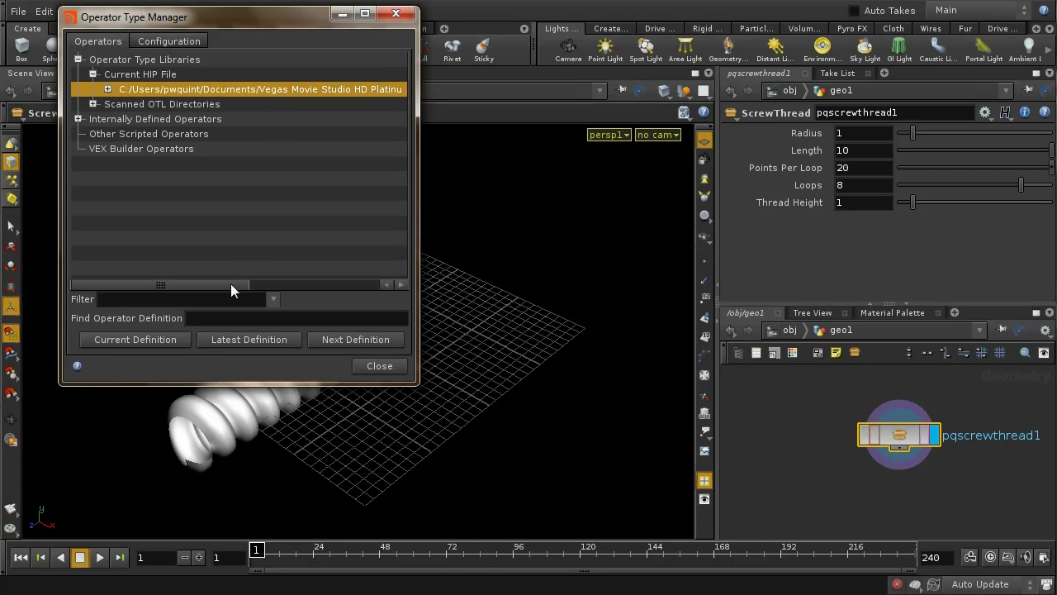
{"action": "left_click_drag", "start_coordinate": [230, 283], "coordinate": [384, 281]}
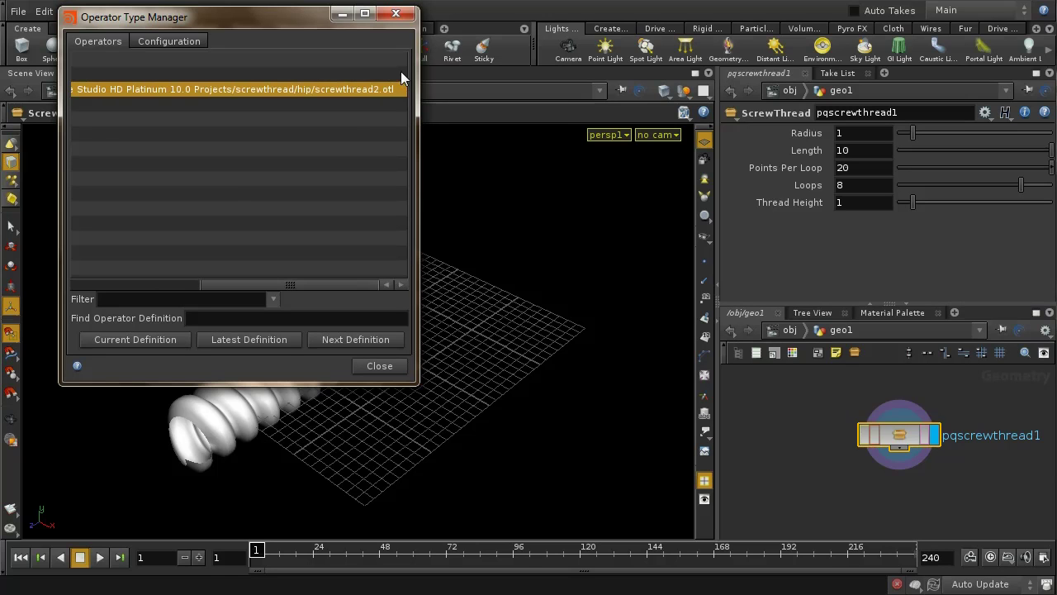
{"action": "left_click_drag", "start_coordinate": [216, 286], "coordinate": [73, 288]}
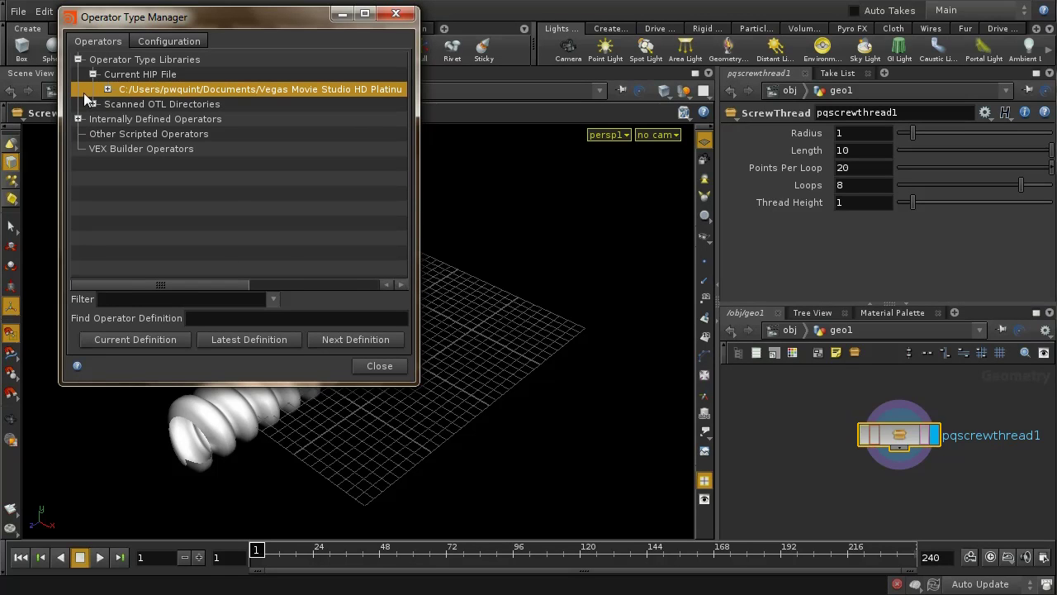
{"action": "left_click", "coordinate": [78, 58]}
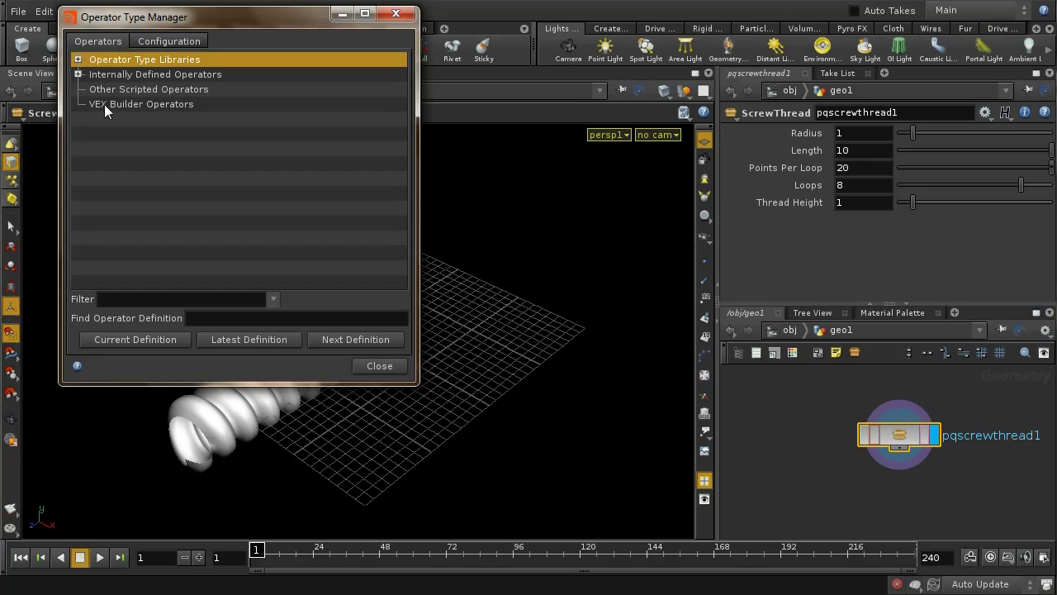
Enable Save Operator Definitions to Hip File in the Operator Type Manager's configuration
{"action": "left_click", "coordinate": [162, 40]}
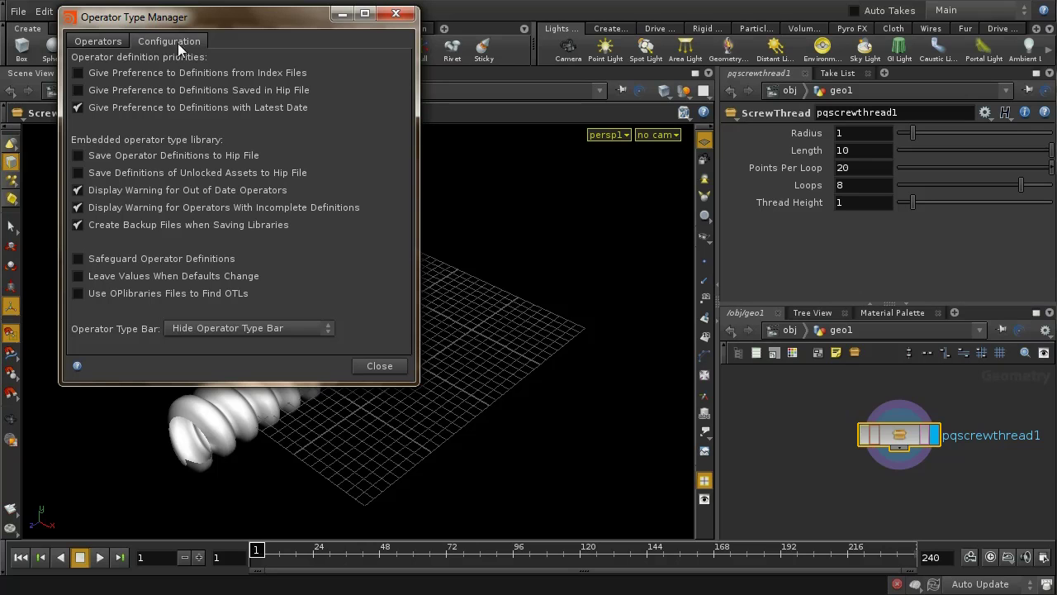
{"action": "left_click", "coordinate": [77, 156]}
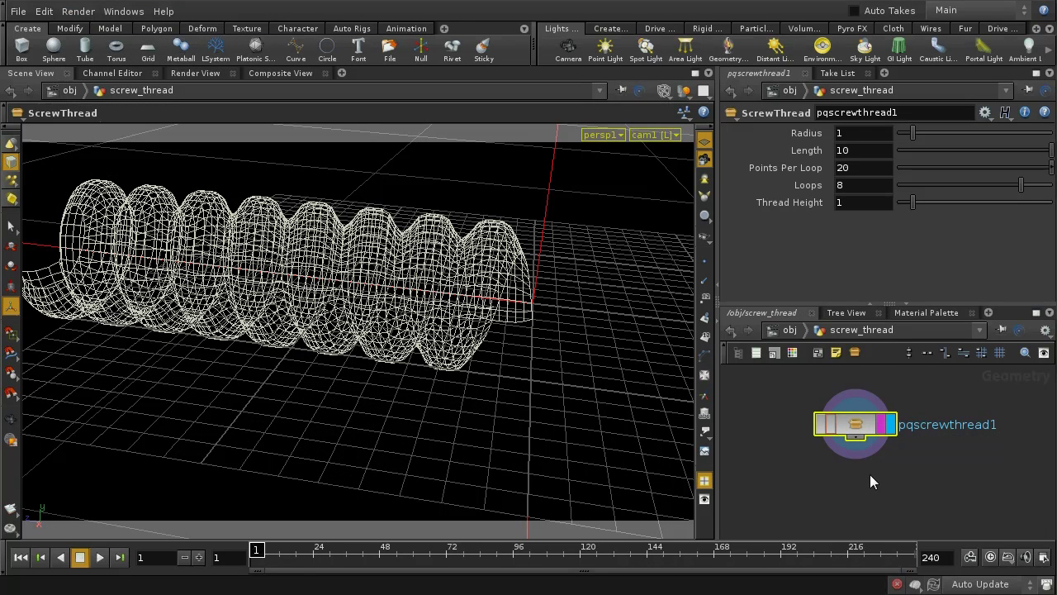
Go inside the locked pqscrewthread1 asset, examine the merge1, xform2 and point1 parameters, and return to the screw_thread level
{"action": "double_click", "coordinate": [857, 428]}
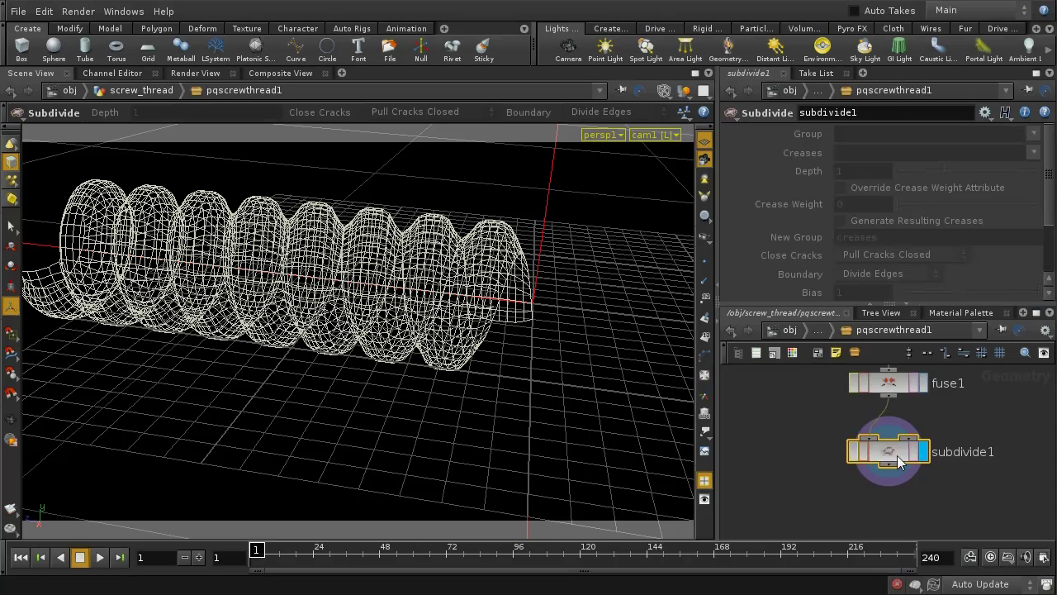
{"action": "scroll", "coordinate": [934, 414], "scroll_direction": "up", "scroll_amount": 3}
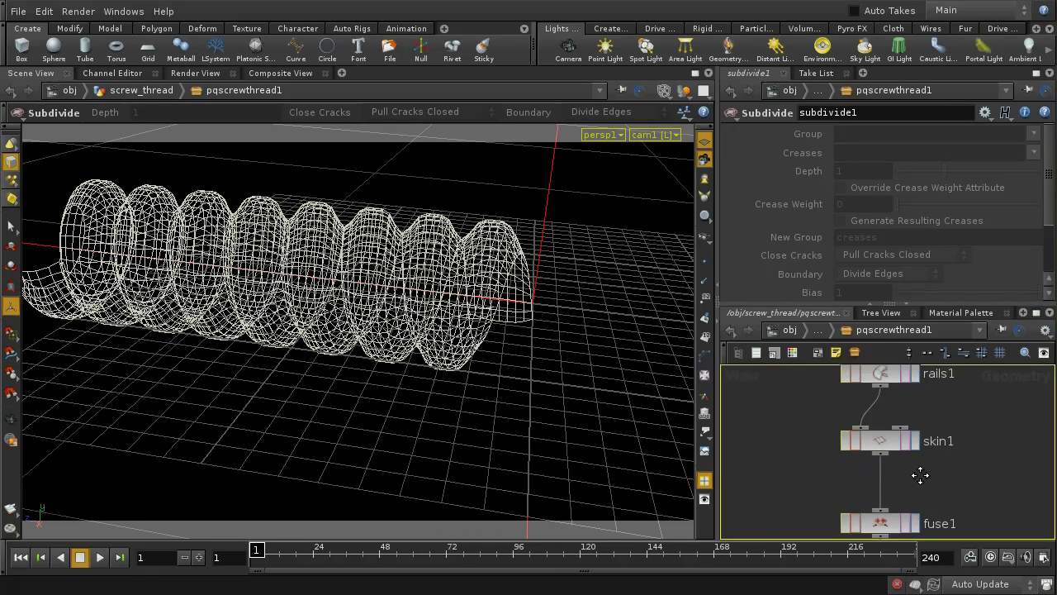
{"action": "scroll", "coordinate": [920, 475], "scroll_direction": "up", "scroll_amount": 3}
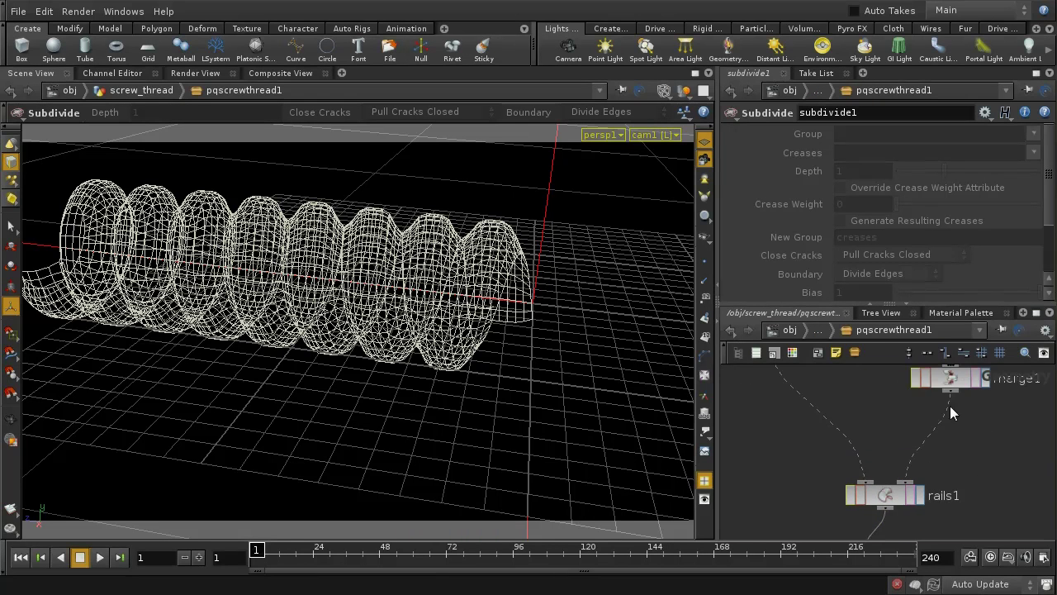
{"action": "left_click", "coordinate": [948, 378]}
{"action": "middle_click_drag", "start_coordinate": [895, 391], "coordinate": [930, 505]}
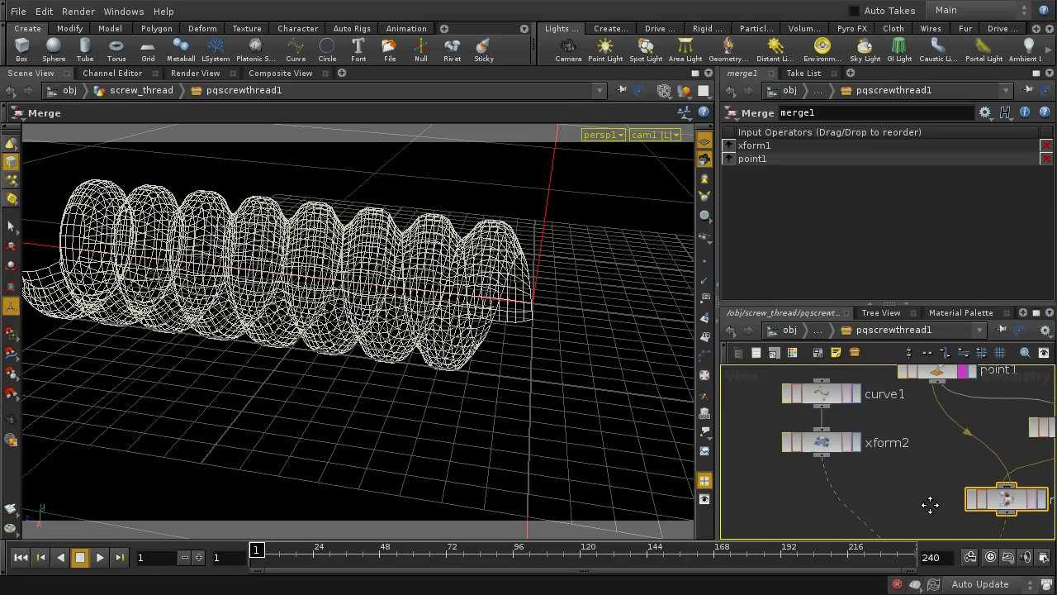
{"action": "left_click", "coordinate": [820, 441]}
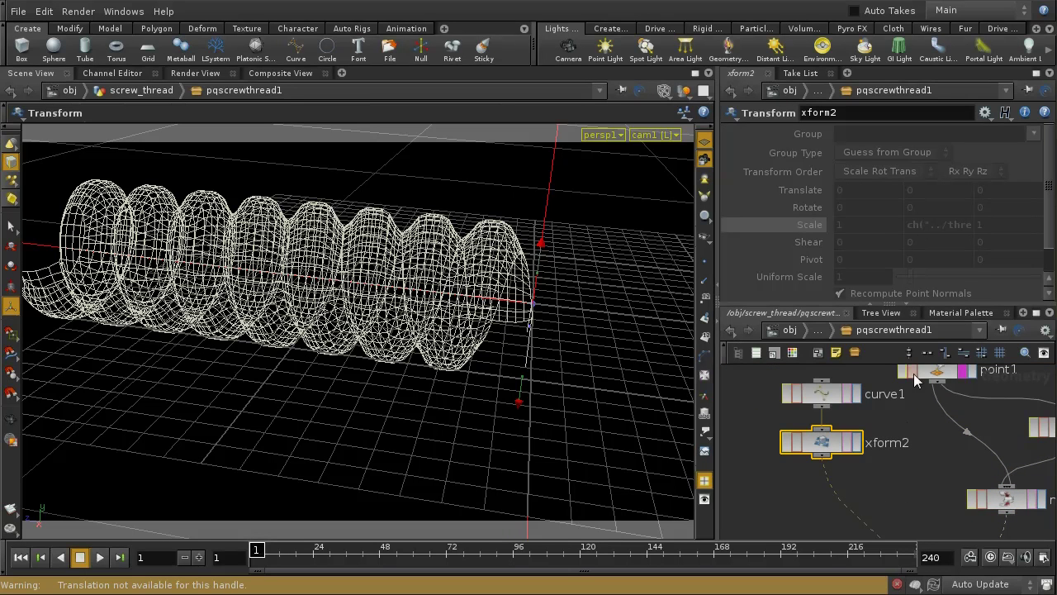
{"action": "middle_click_drag", "start_coordinate": [916, 376], "coordinate": [892, 496]}
{"action": "left_click", "coordinate": [829, 448]}
{"action": "left_click", "coordinate": [964, 421]}
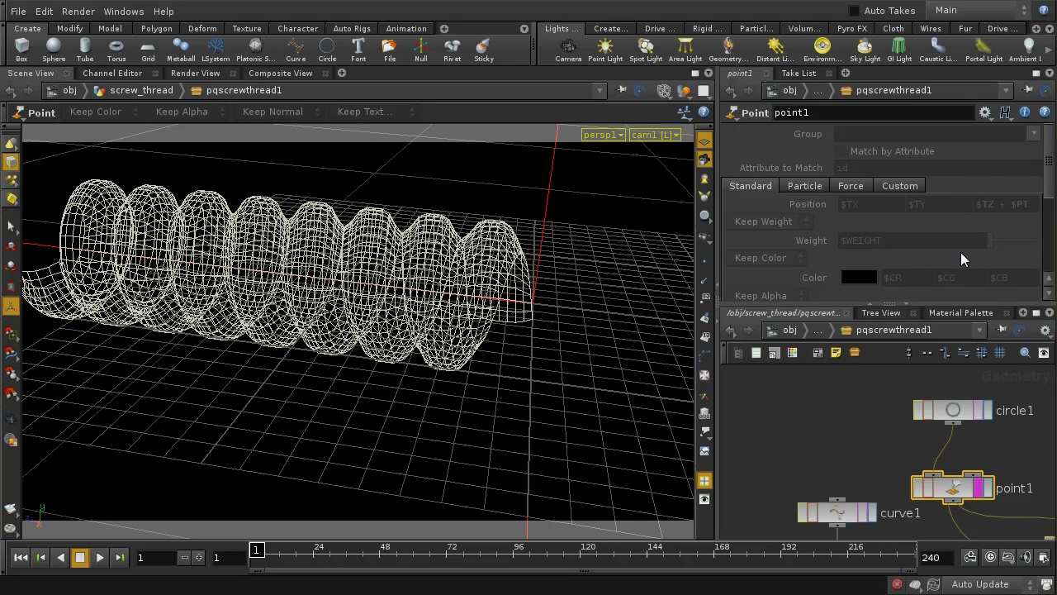
{"action": "left_click", "coordinate": [818, 330]}
{"action": "left_click", "coordinate": [855, 330]}
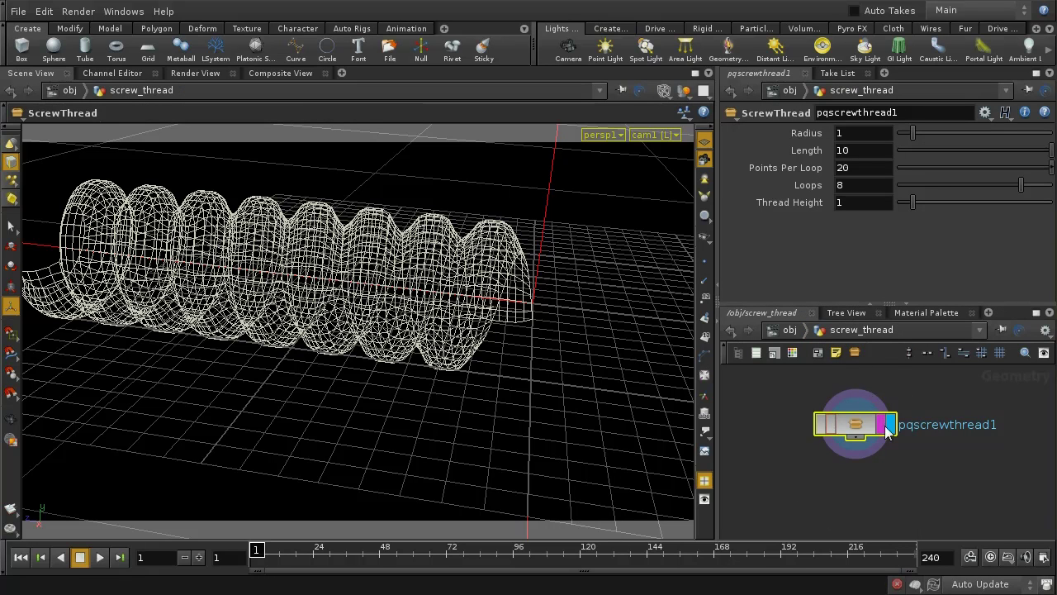
Reposition the pqscrewthread1 node slightly, check the curve1 parameters inside it, and return to its parent network
{"action": "left_click_drag", "start_coordinate": [859, 426], "coordinate": [886, 429]}
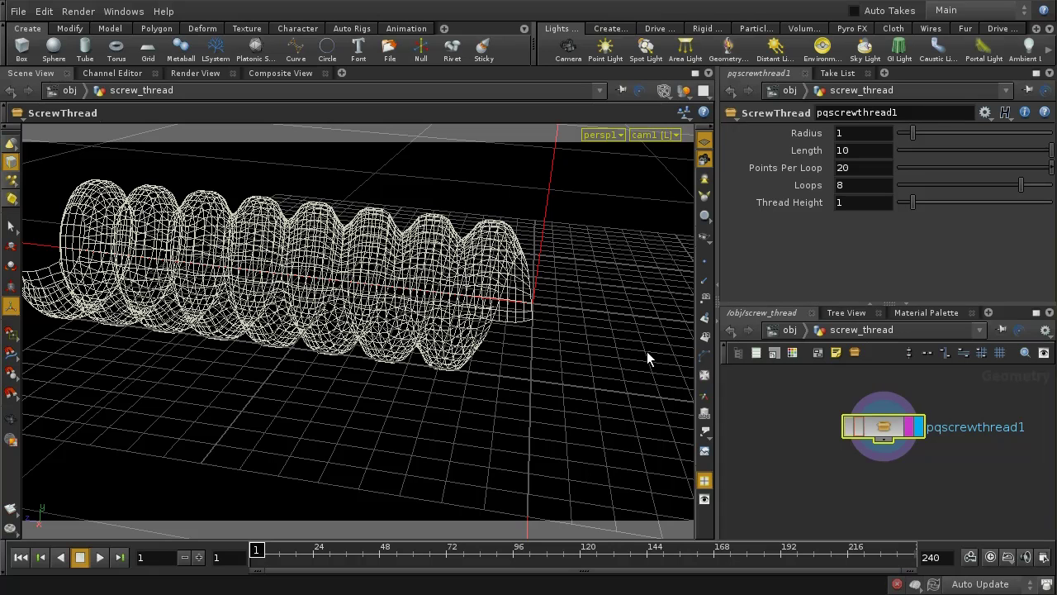
{"action": "double_click", "coordinate": [890, 436]}
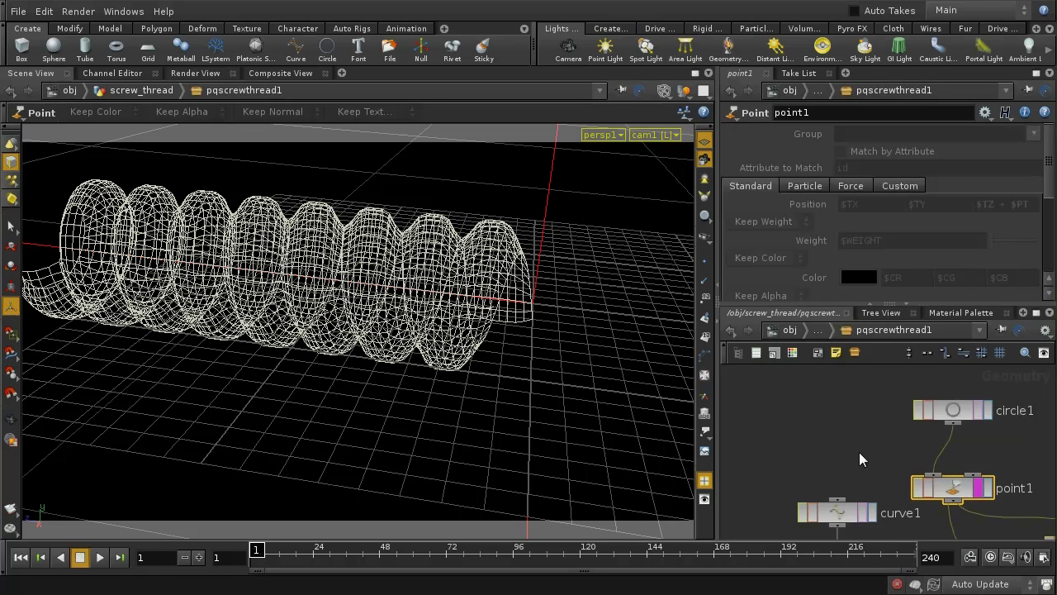
{"action": "left_click", "coordinate": [843, 472]}
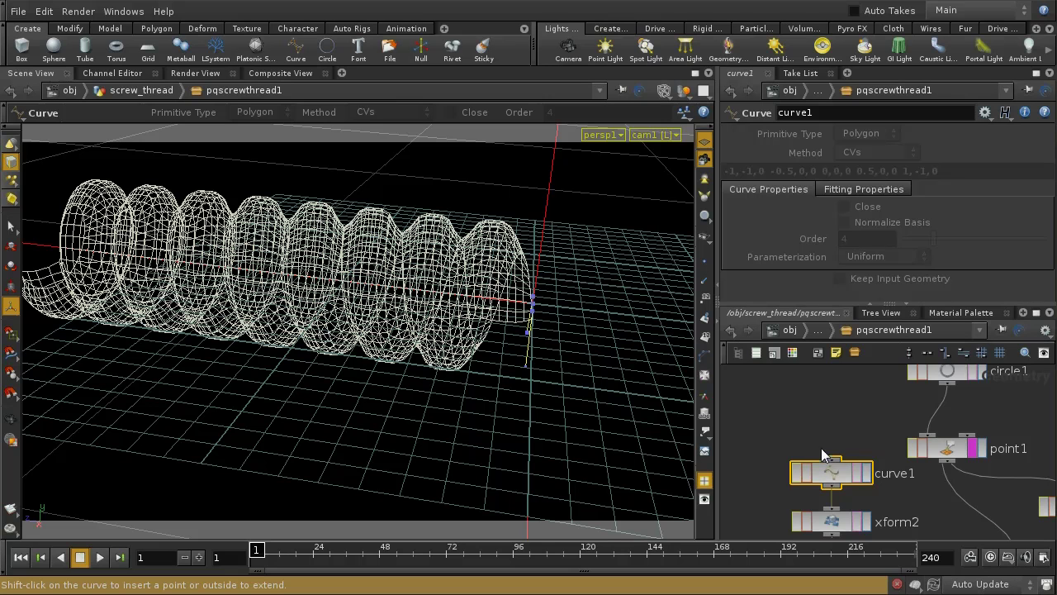
{"action": "left_click", "coordinate": [819, 330]}
{"action": "left_click", "coordinate": [850, 343]}
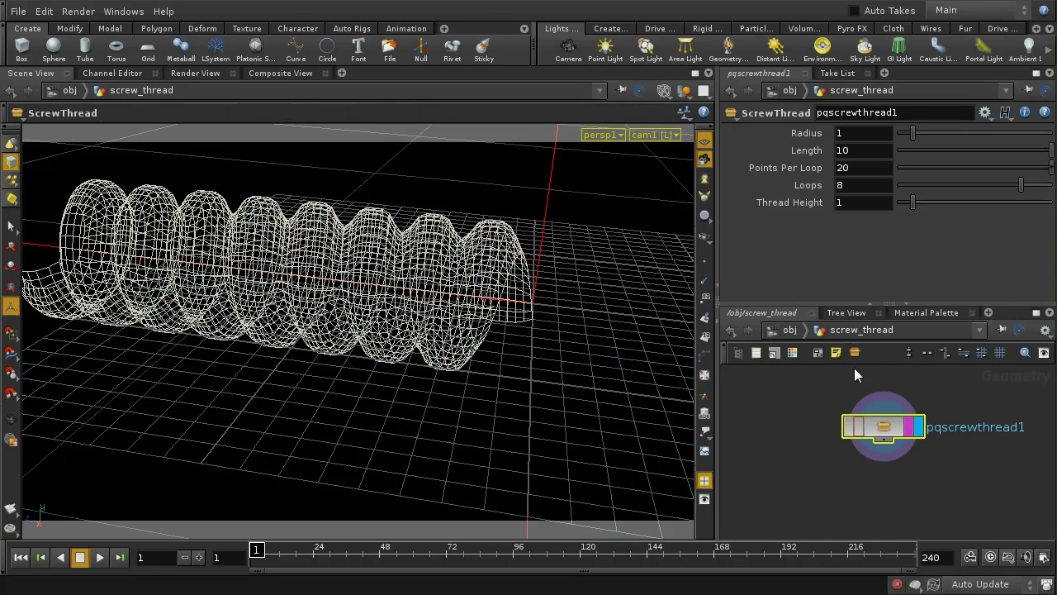
{"action": "right_click", "coordinate": [900, 423]}
{"action": "key", "text": "Escape"}
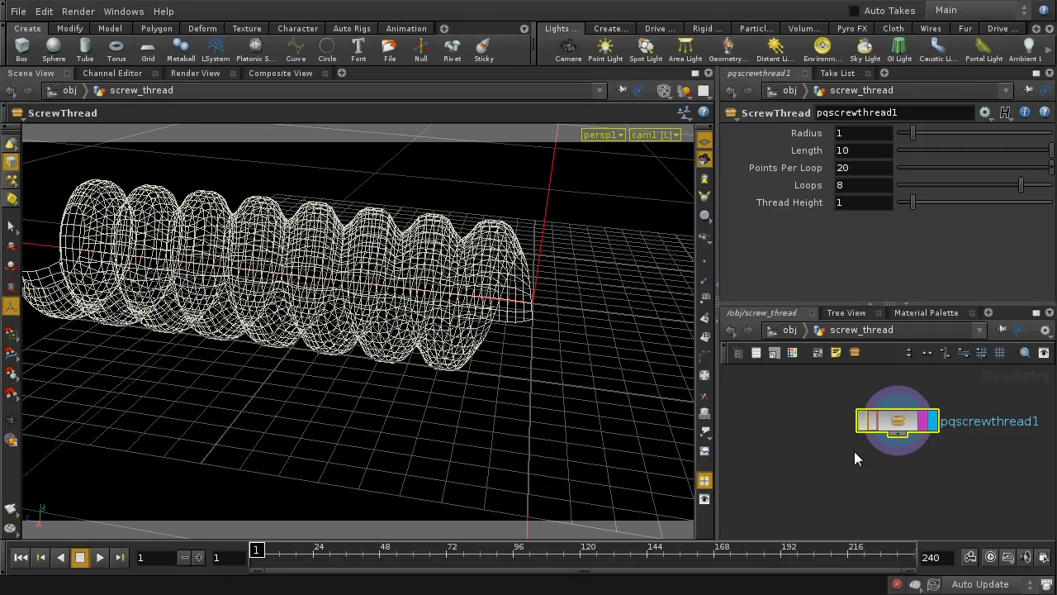
{"action": "left_click", "coordinate": [905, 304]}
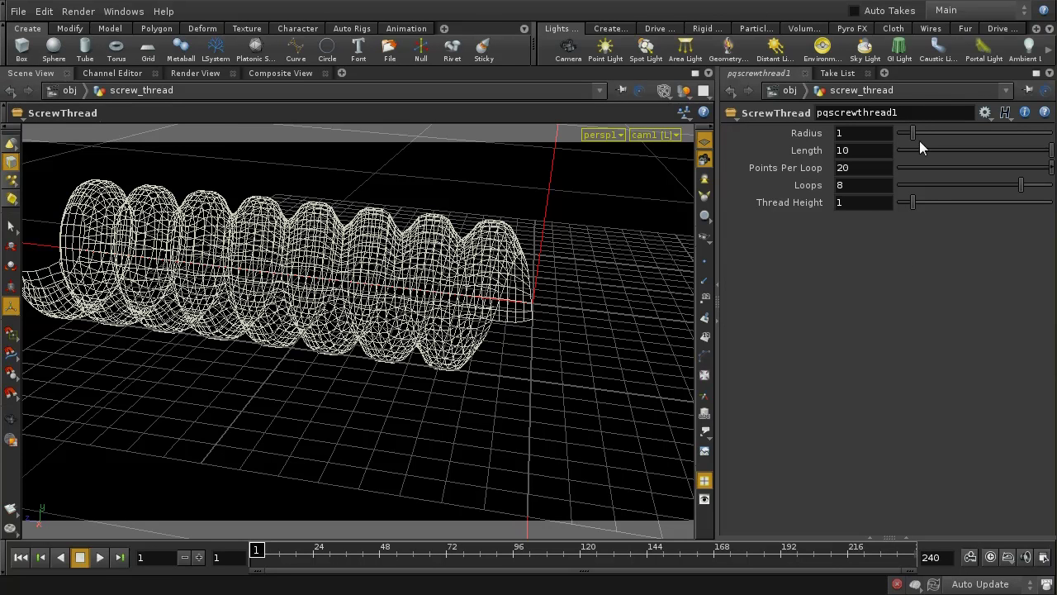
{"action": "left_click", "coordinate": [869, 532]}
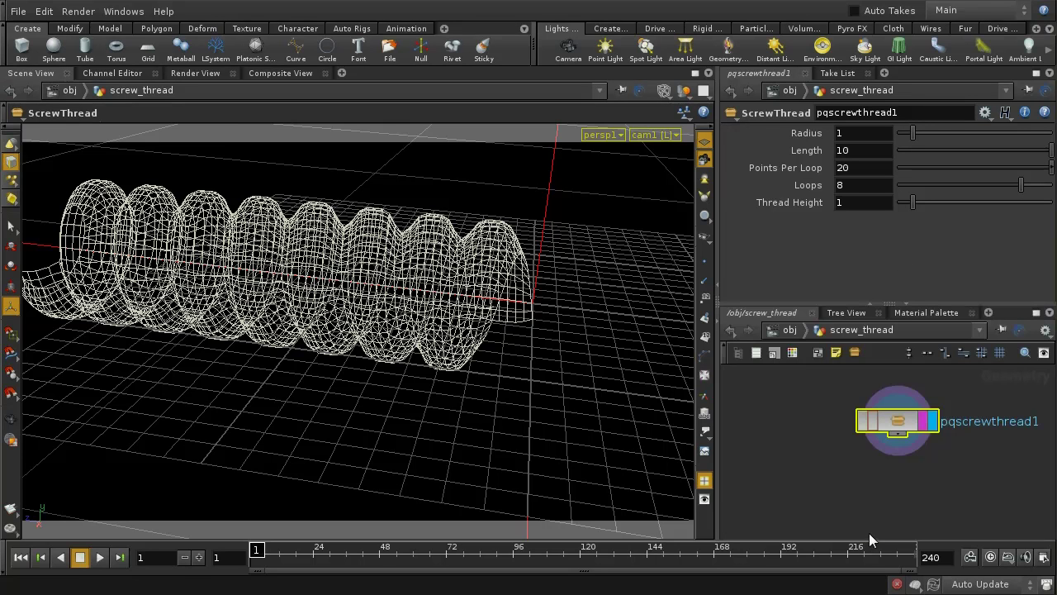
{"action": "left_click", "coordinate": [889, 302]}
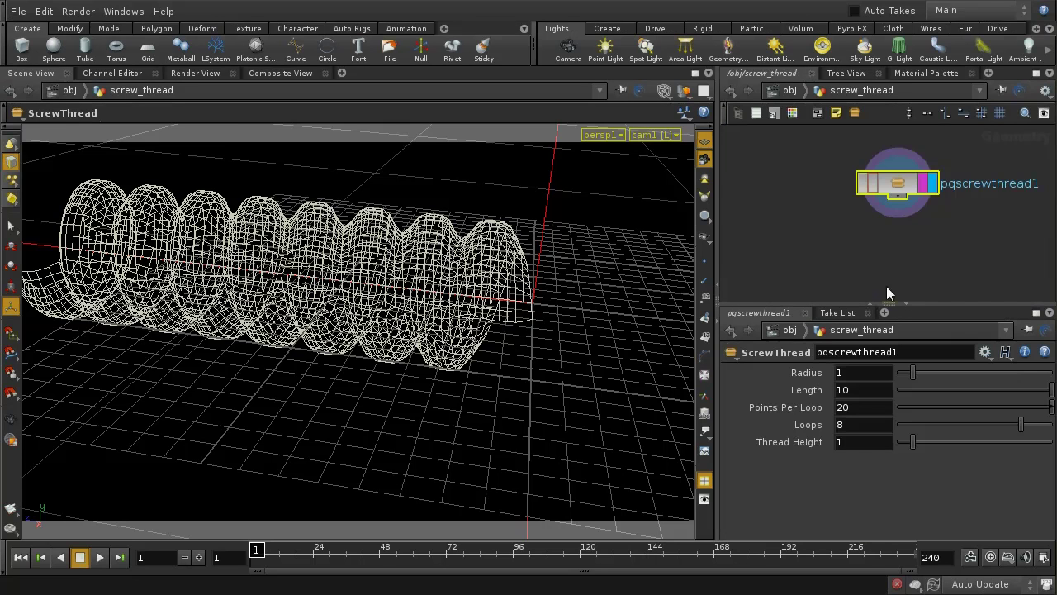
Allow editing of the pqscrewthread1 asset's contents and go inside its network
{"action": "right_click", "coordinate": [895, 192]}
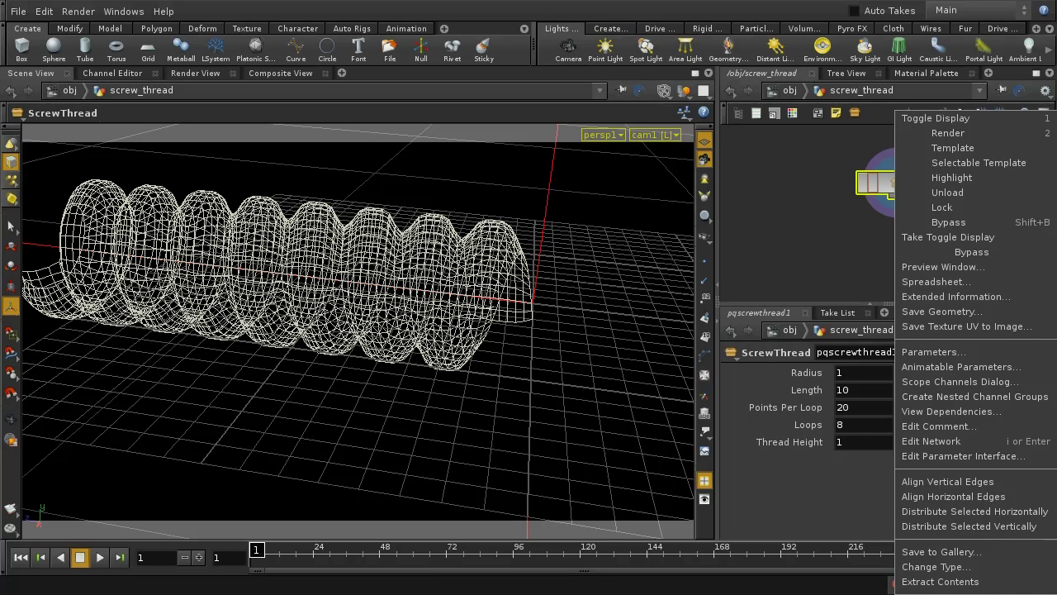
{"action": "left_click", "coordinate": [934, 510]}
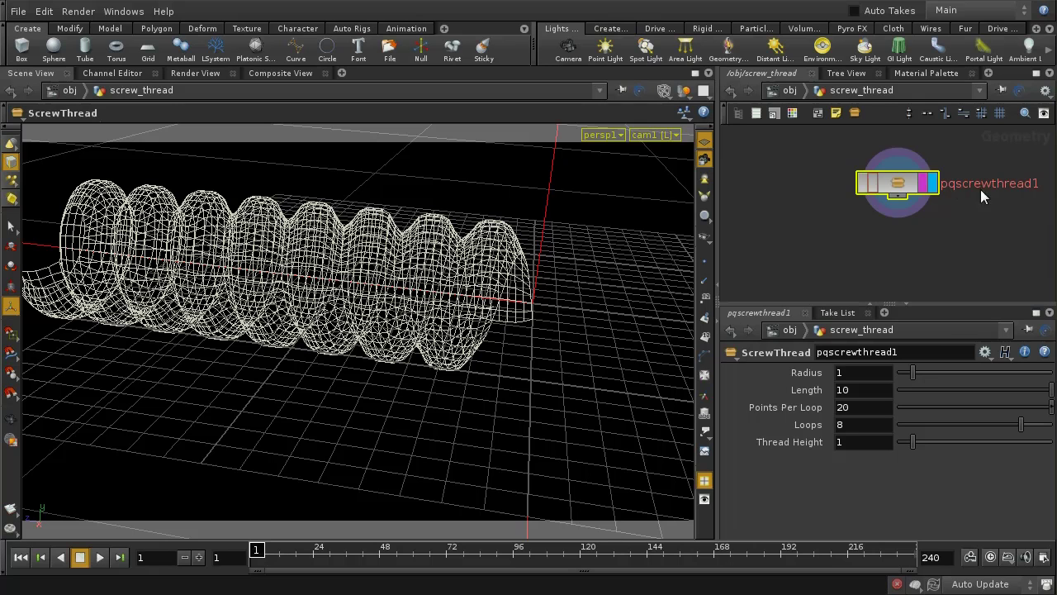
{"action": "double_click", "coordinate": [900, 183]}
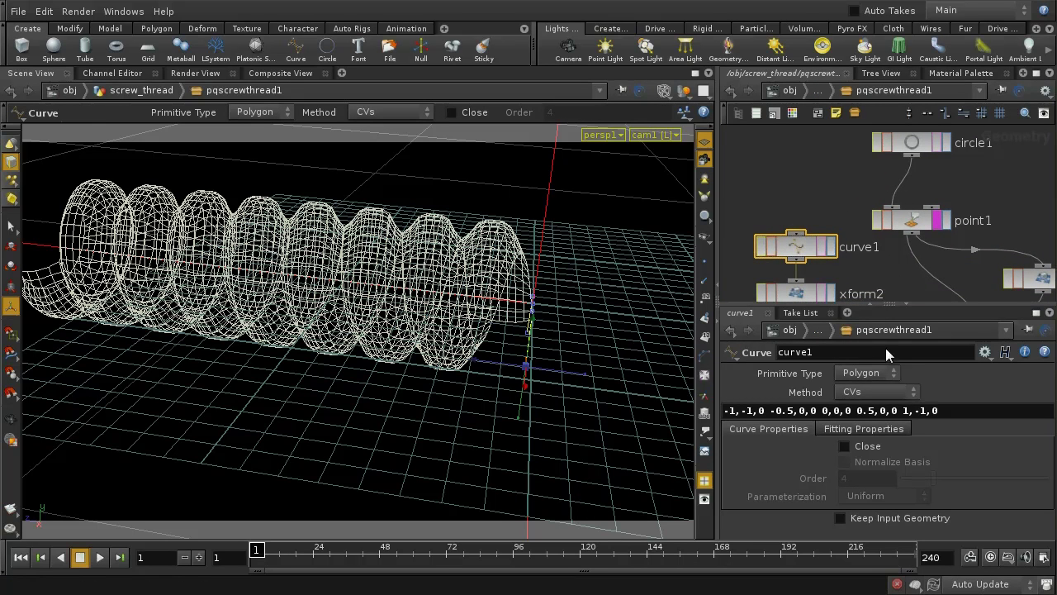
{"action": "left_click", "coordinate": [884, 307]}
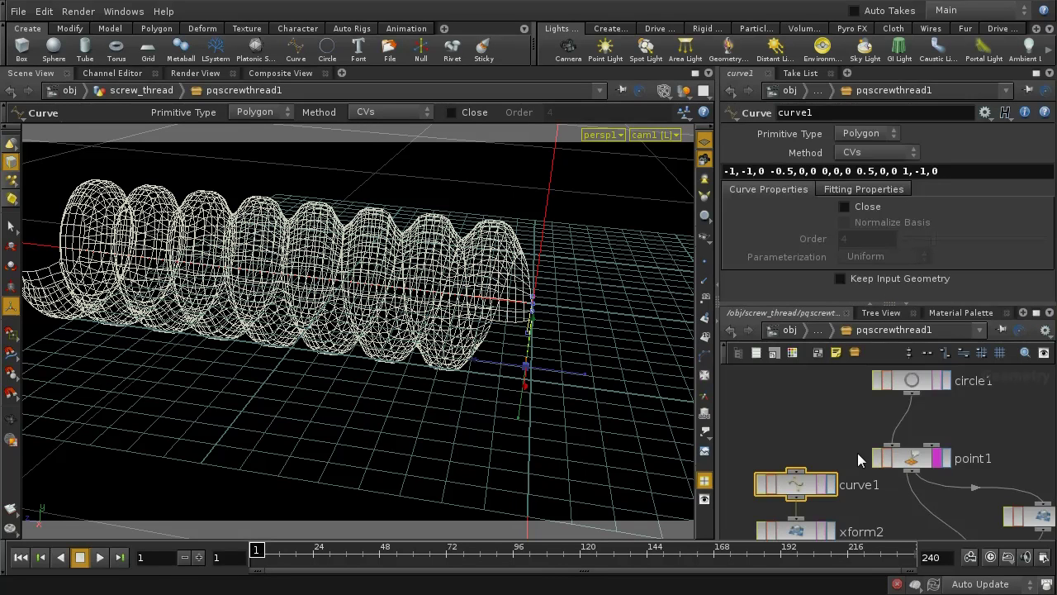
Check that the circle1 and point1 parameters inside the asset are editable, and return to the screw_thread level
{"action": "left_click", "coordinate": [900, 385]}
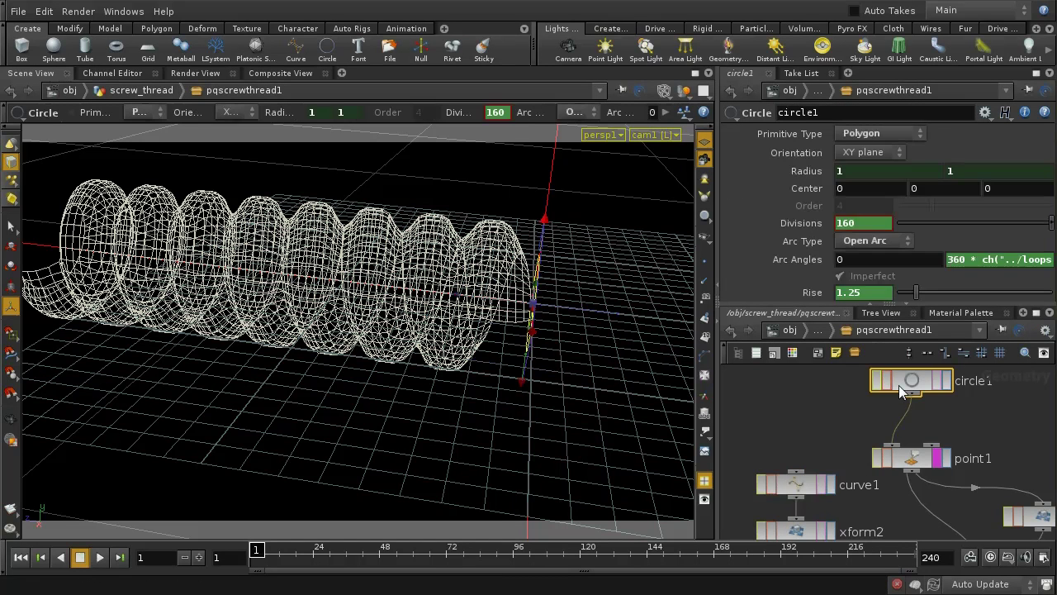
{"action": "left_click", "coordinate": [911, 458]}
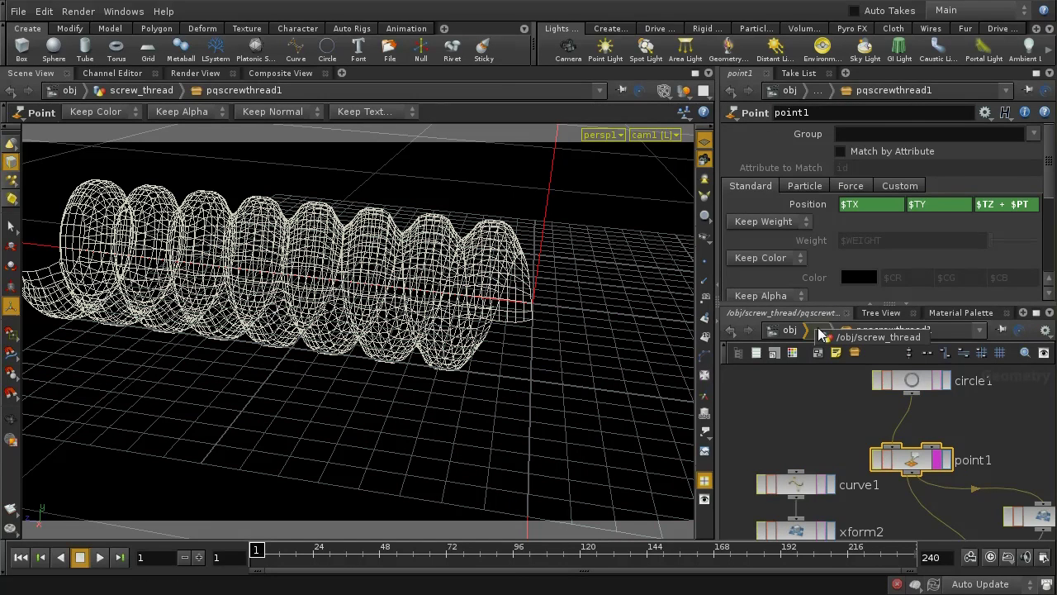
{"action": "left_click", "coordinate": [852, 332]}
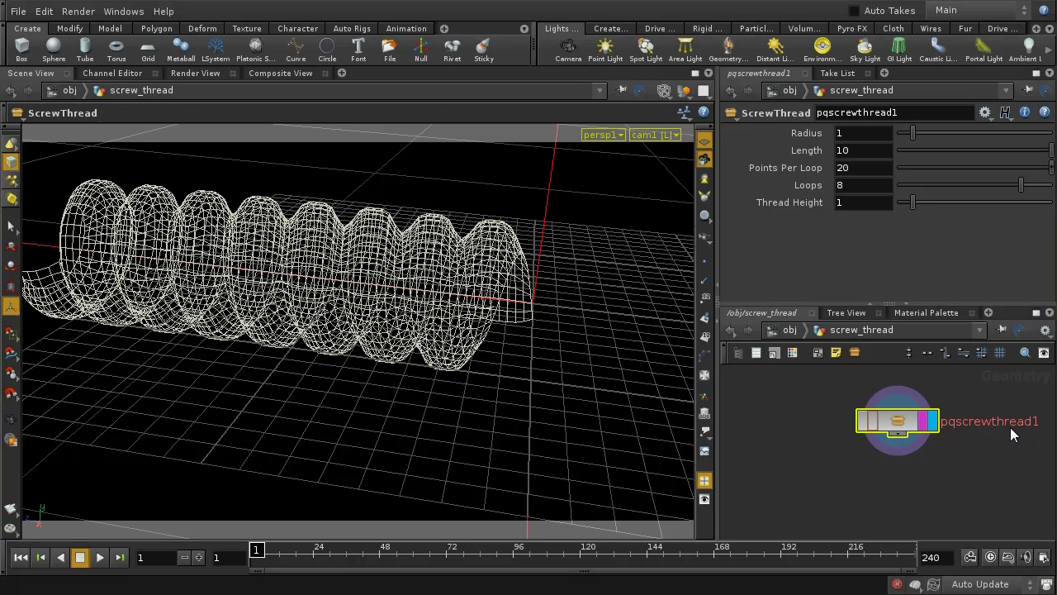
Lock pqscrewthread1 again by matching its current definition, check the nodes inside it, and return to its parent network
{"action": "right_click", "coordinate": [896, 423]}
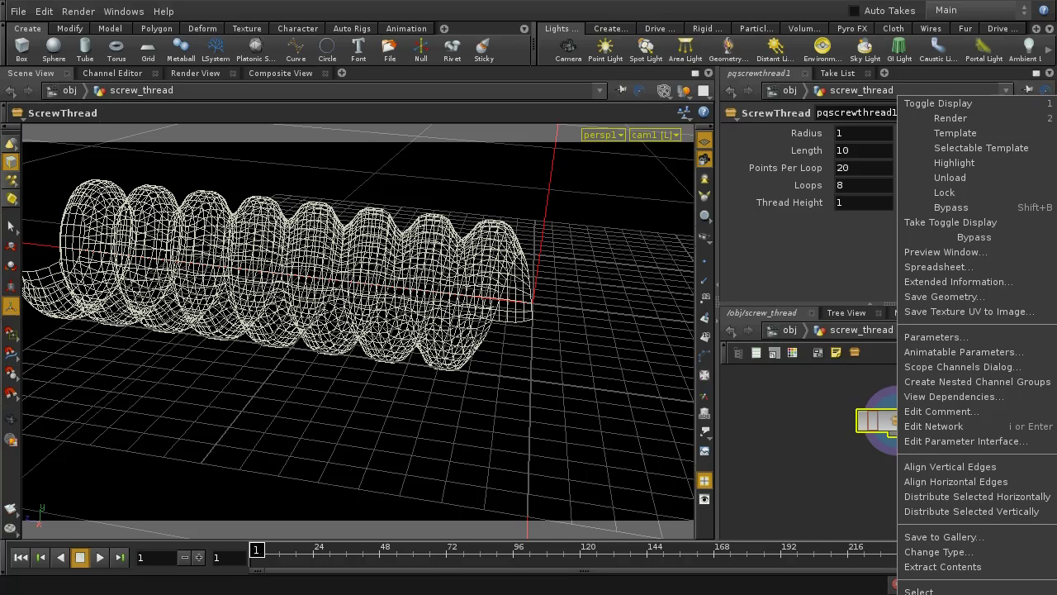
{"action": "key", "text": "Escape"}
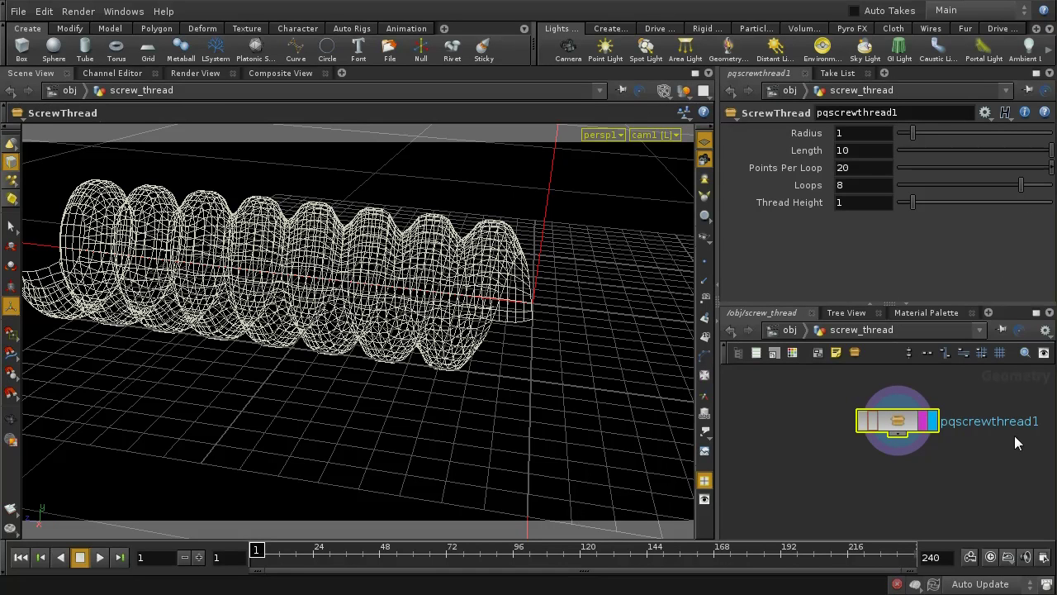
{"action": "double_click", "coordinate": [908, 423]}
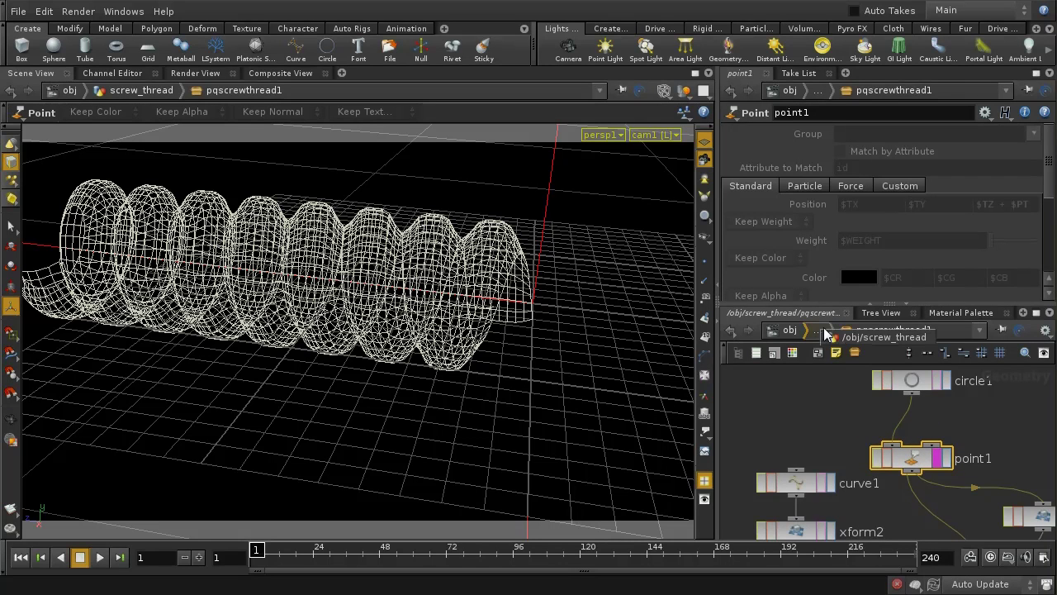
{"action": "left_click", "coordinate": [854, 340]}
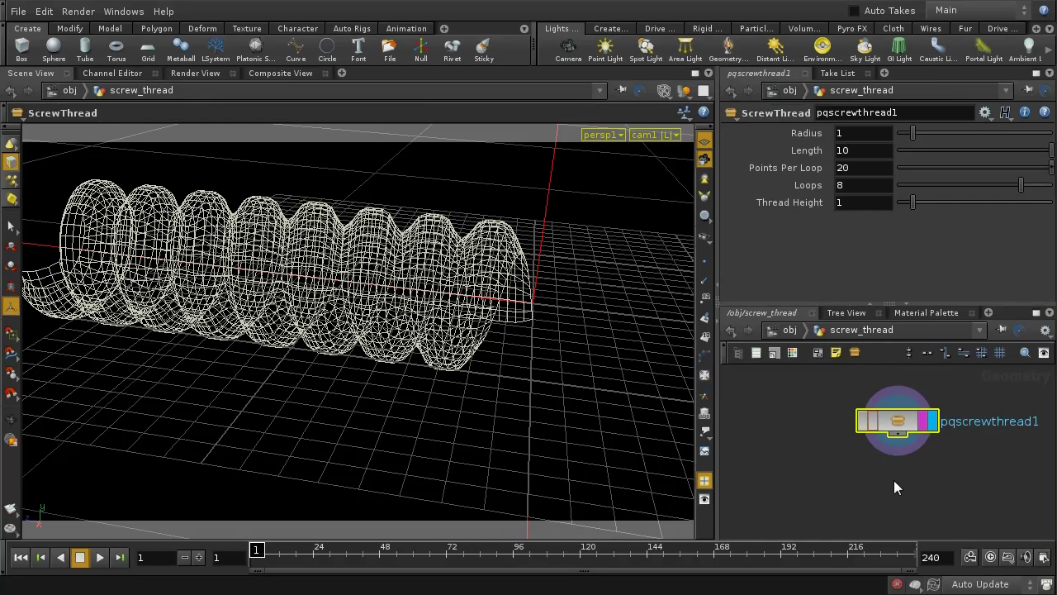